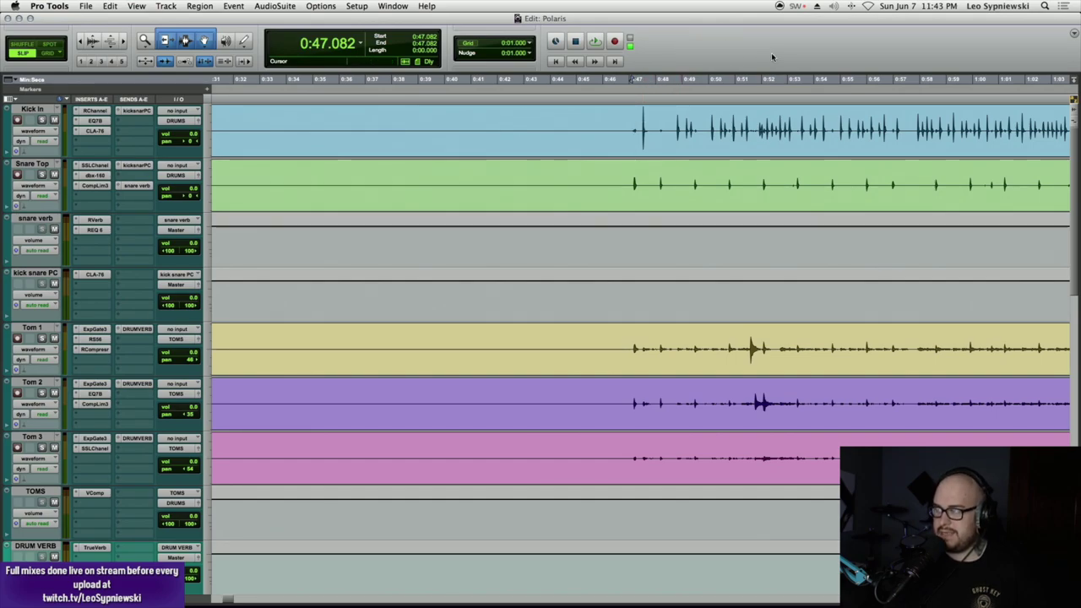
- Play the full mix from 0:47.082, stop it, and place the playback start at 1:17.184
key(space)
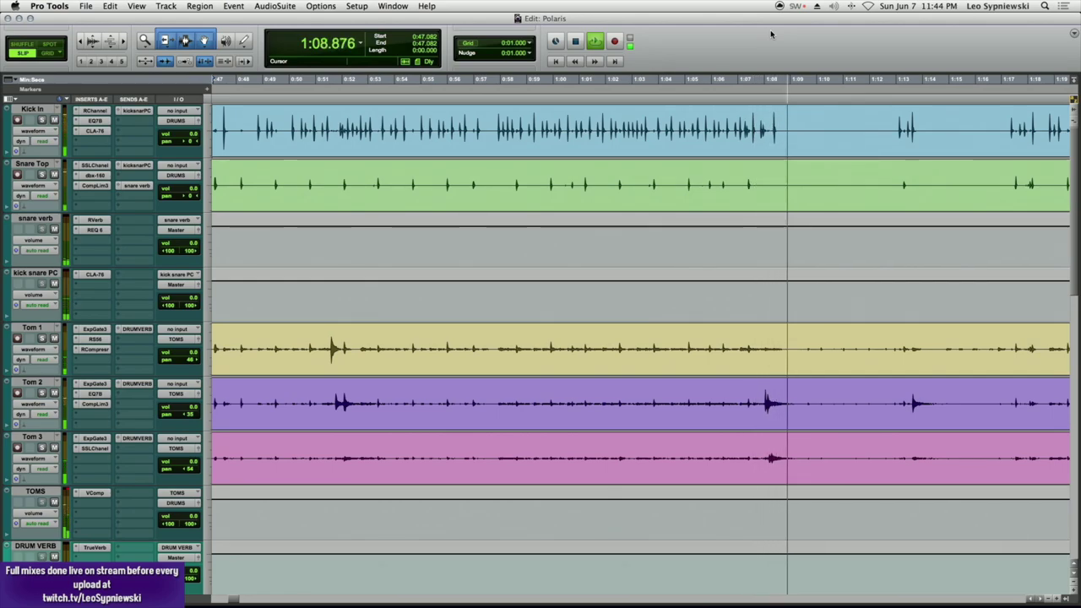
key(space)
scroll(1009, 127, up, 3)
click(805, 152)
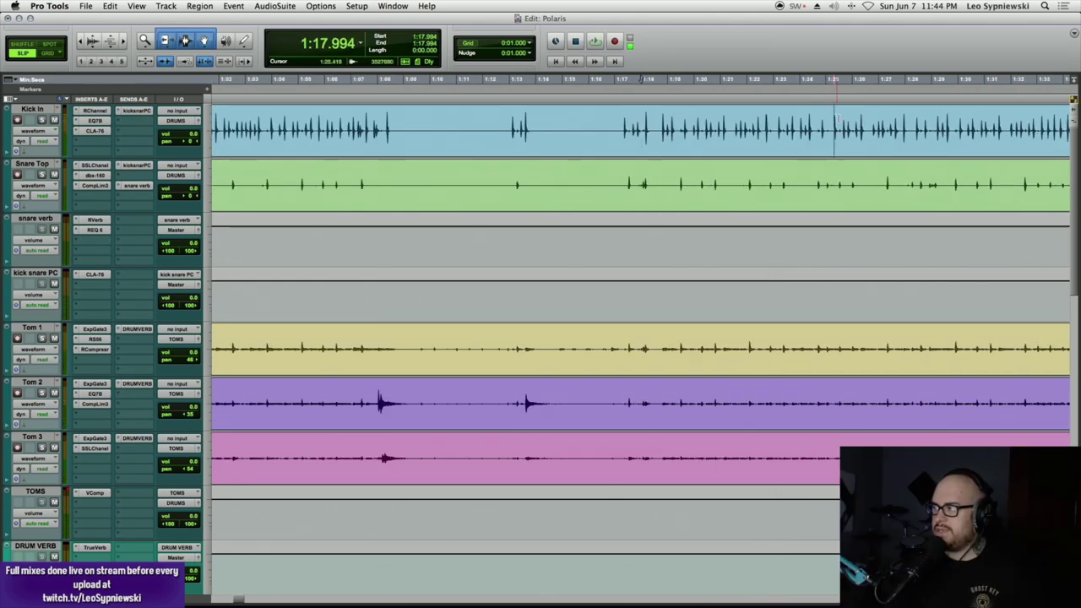
click(595, 78)
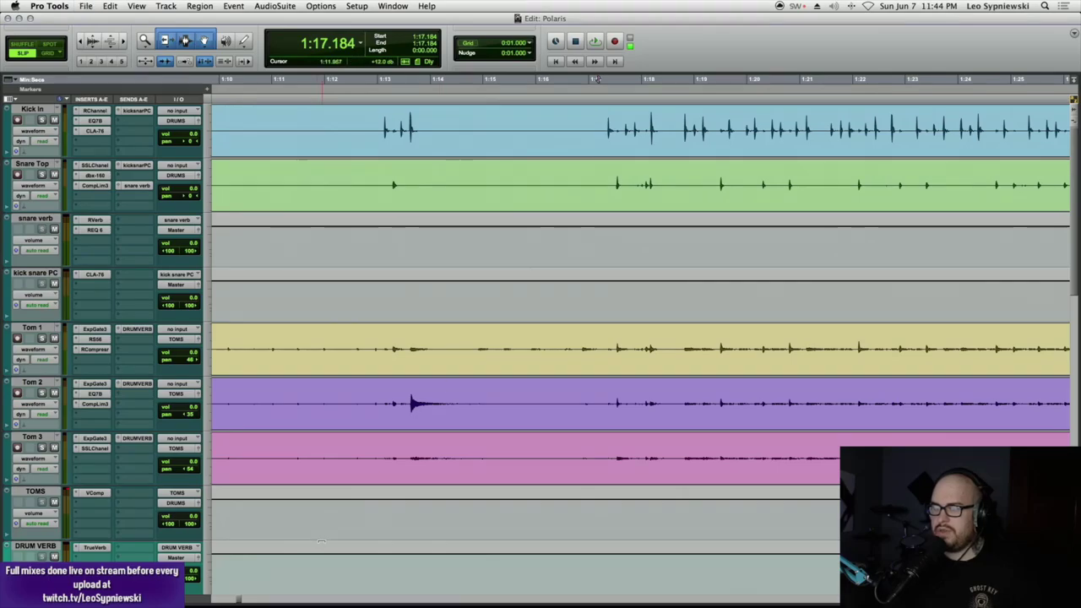
- Mute the BASS, guitars and TRAXX tracks to isolate the drums
scroll(595, 78, down, 7)
scroll(57, 450, down, 2)
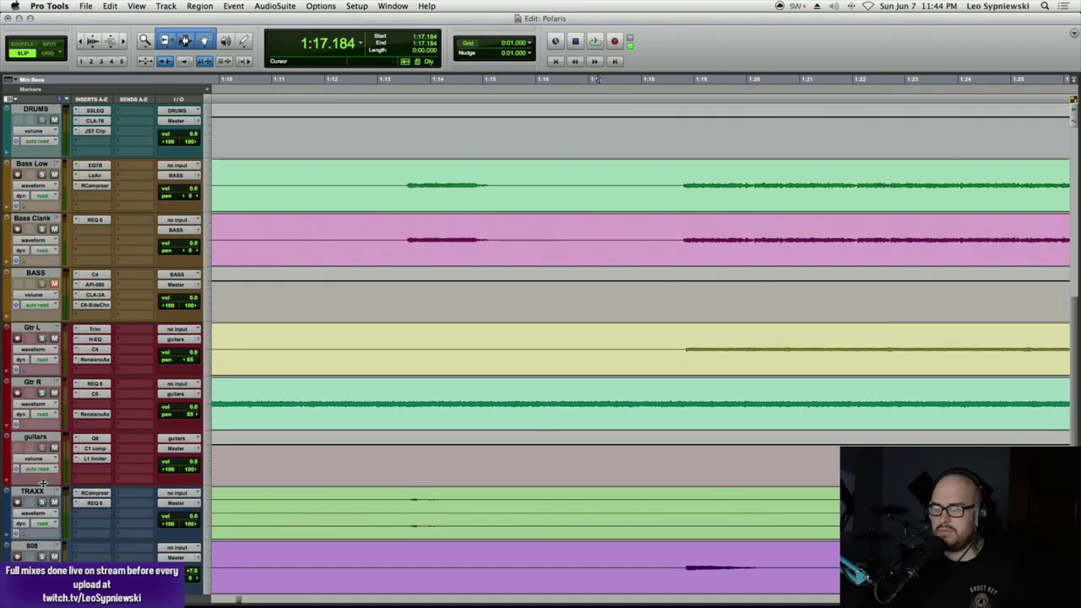
scroll(58, 483, down, 1)
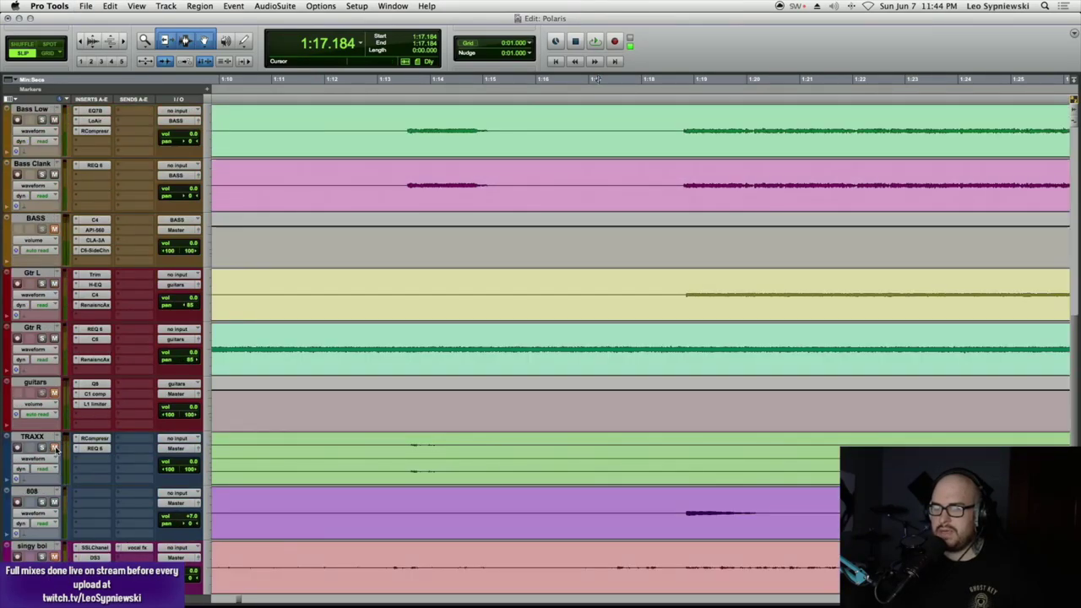
scroll(589, 429, up, 10)
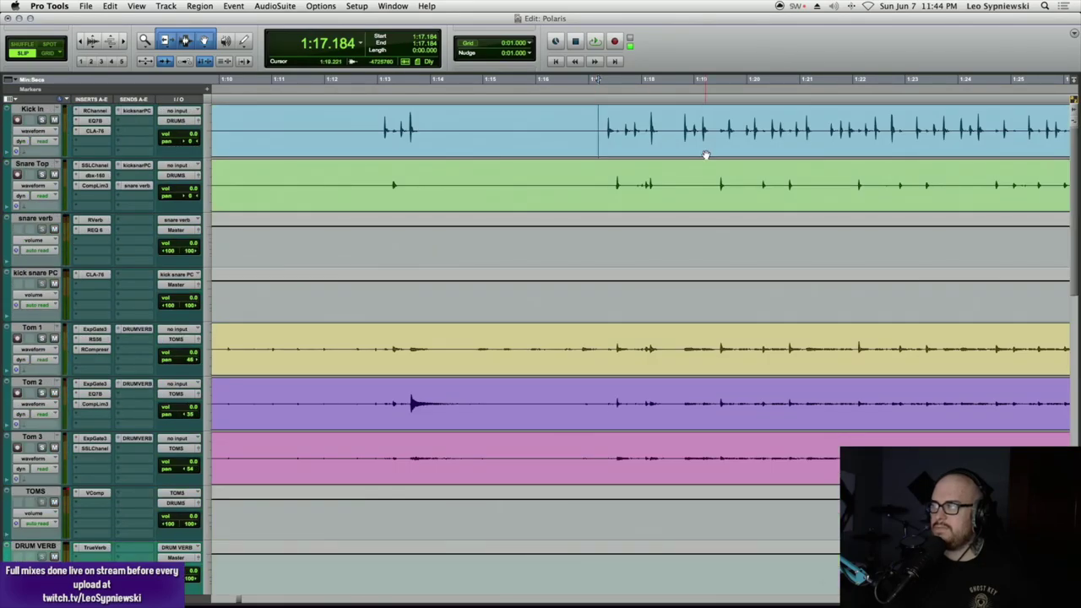
- Play the drums from 1:18.720 and stop after about eleven seconds
click(680, 135)
key(space)
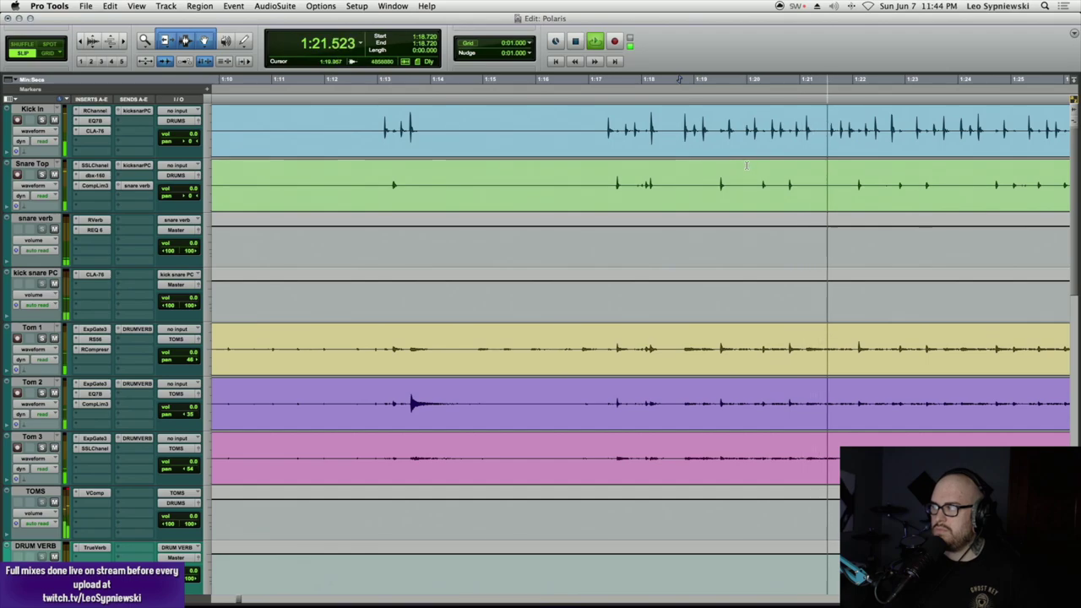
key(r)
key(r)
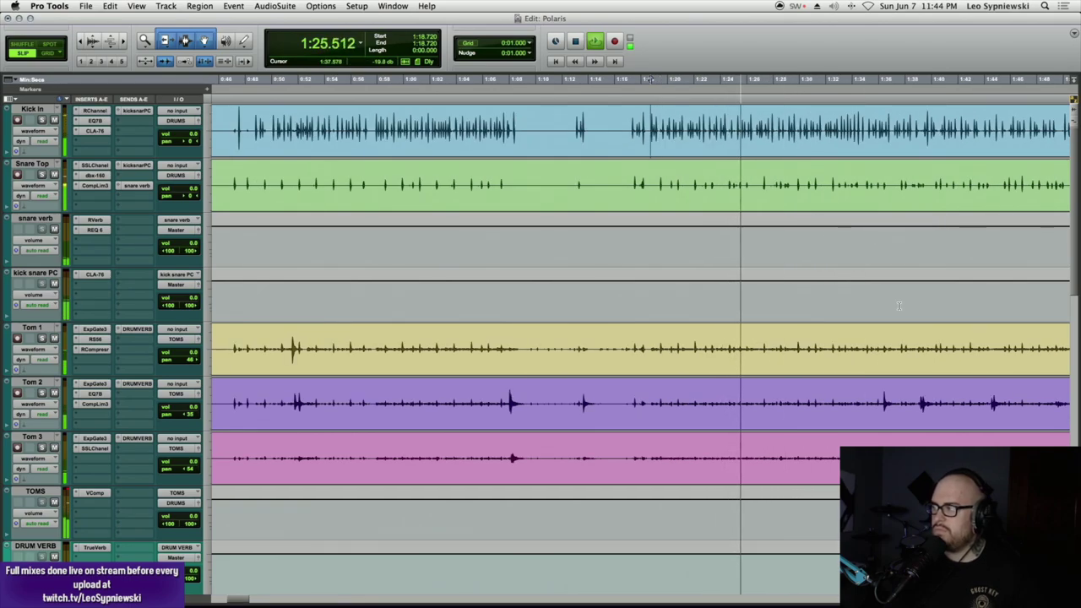
key(t)
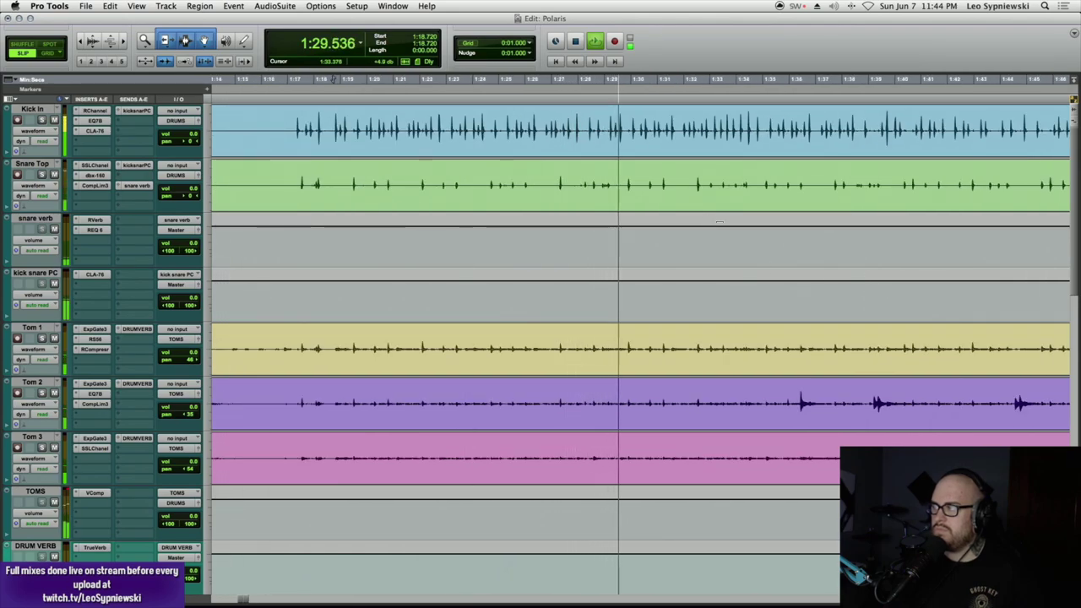
key(space)
- Solo the Kick In track and bypass its RChannel, EQ7B and CLA-76 inserts plus JST Clip on the DRUMS bus
click(41, 120)
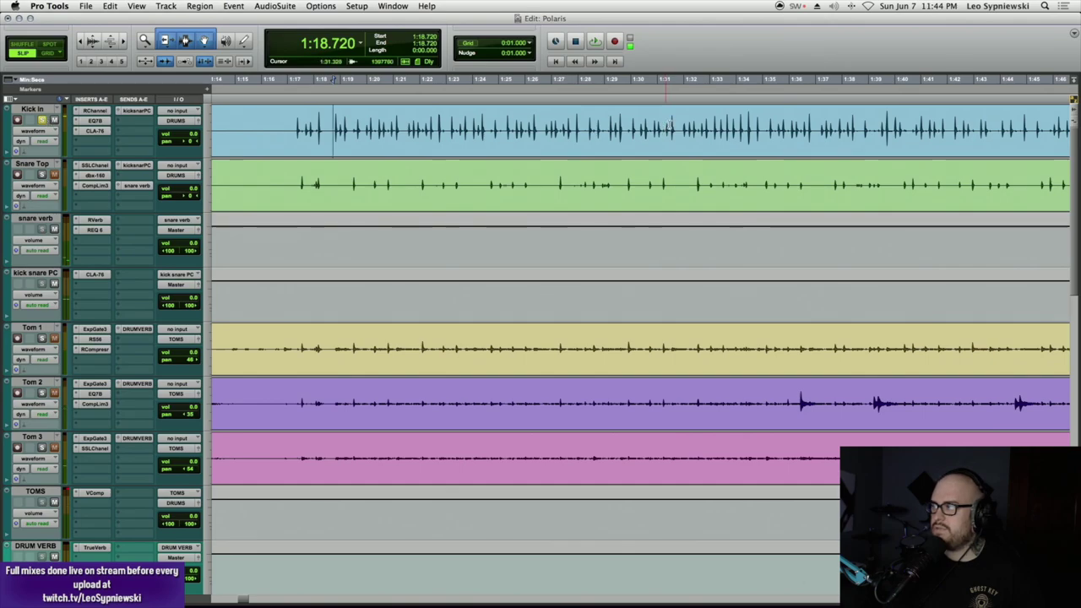
click(751, 127)
key(t)
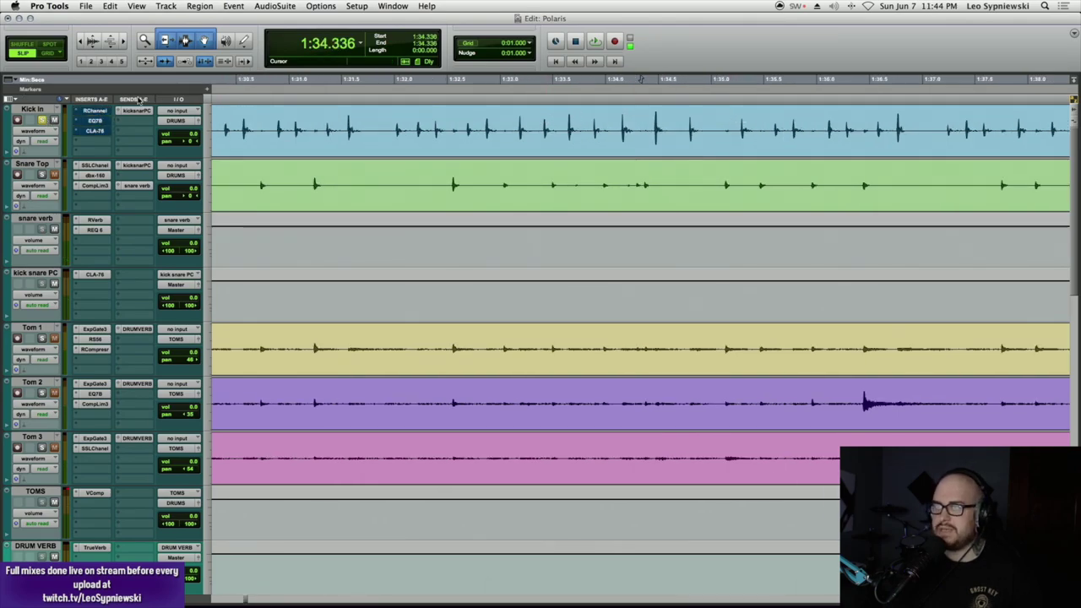
scroll(505, 242, down, 3)
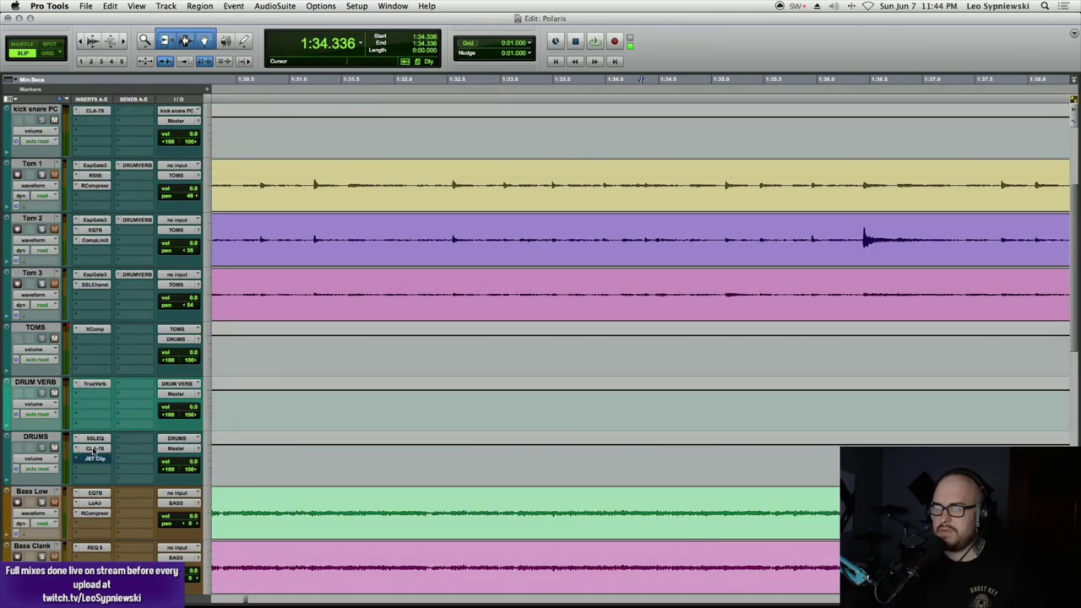
scroll(482, 405, up, 3)
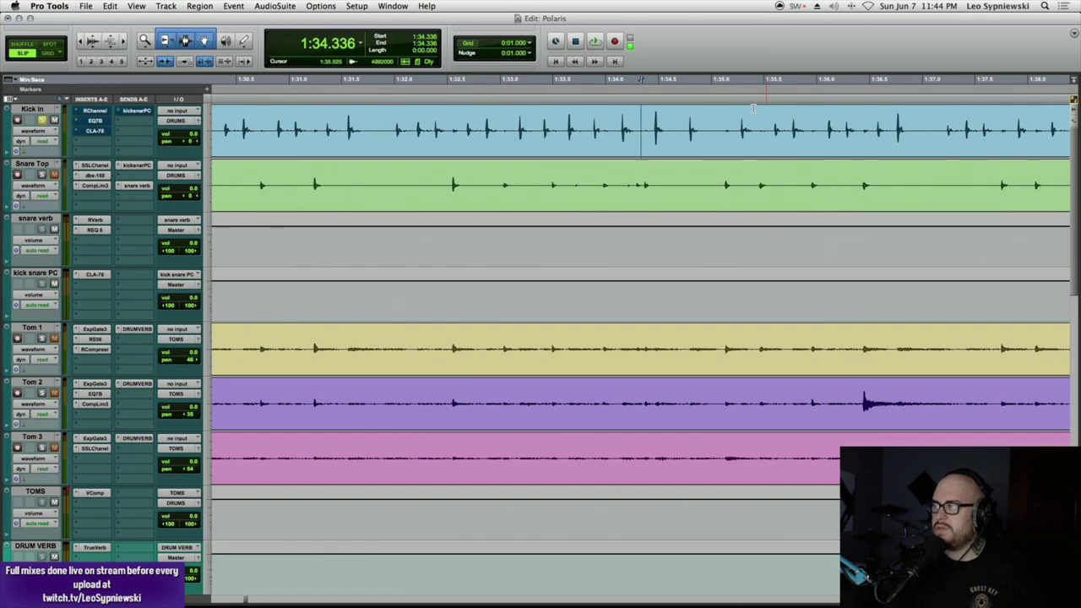
- Play the soloed, unprocessed kick from 1:34.336 and stop it
key(space)
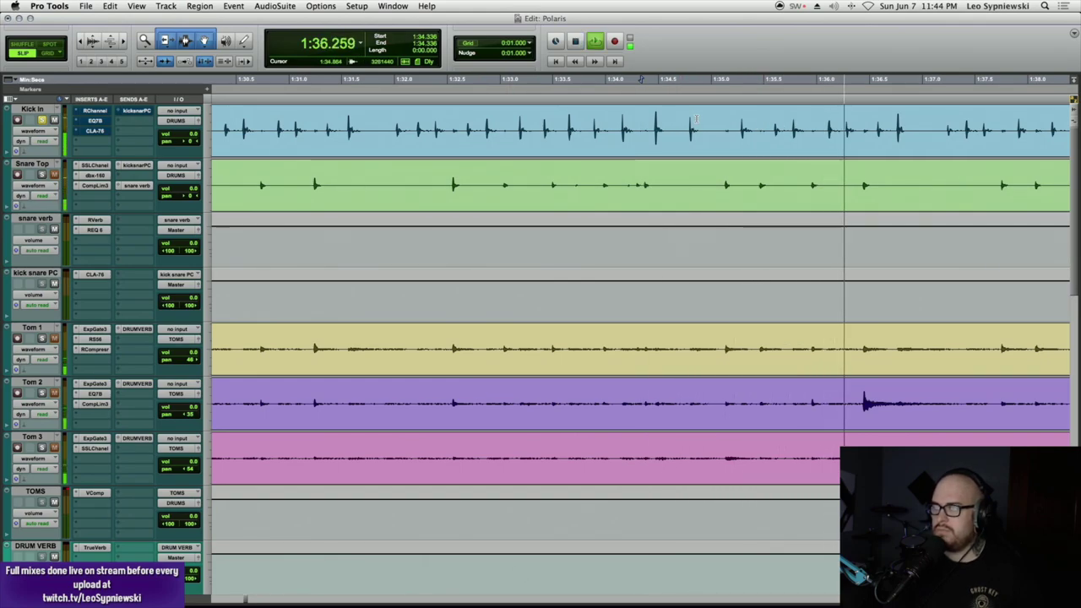
key(super+bracketleft)
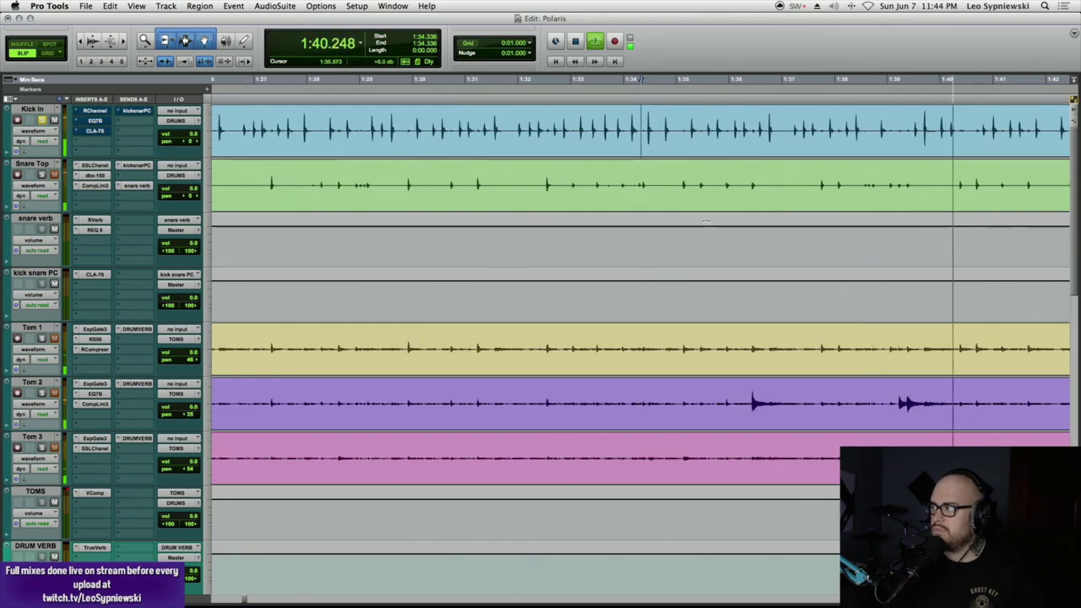
key(super+bracketleft)
key(space)
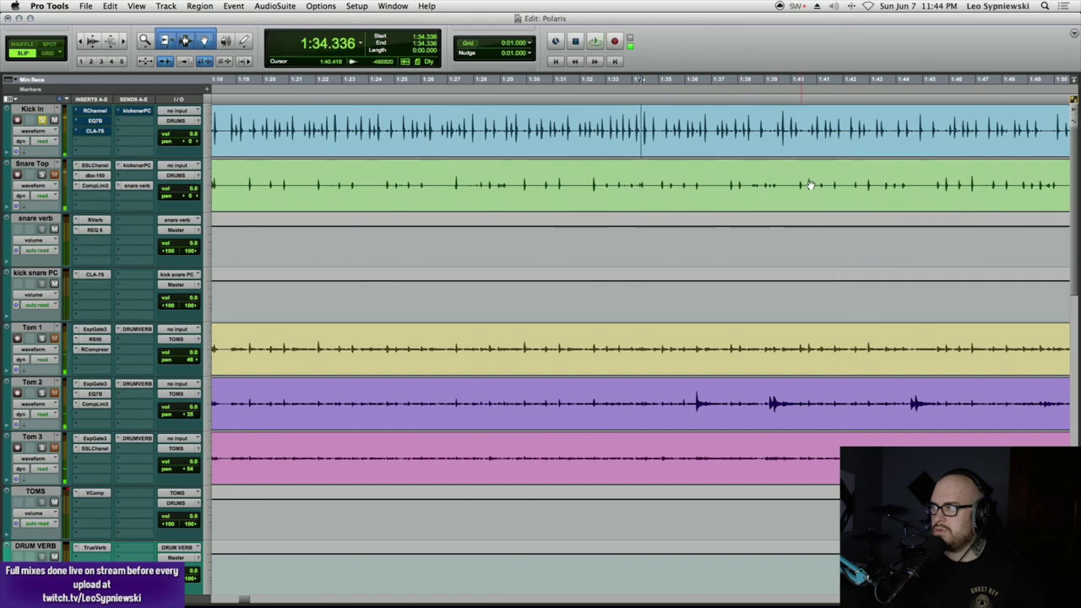
- Examine the Kick In waveform between about 1:30 and 2:30 for a suitable passage to audition
click(547, 118)
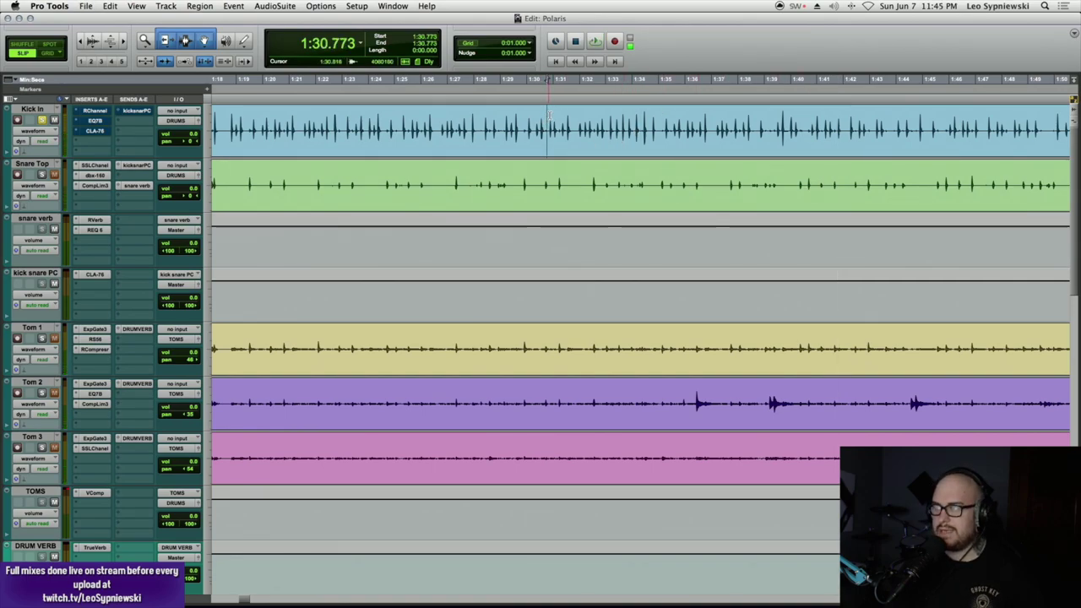
key(super+bracketleft)
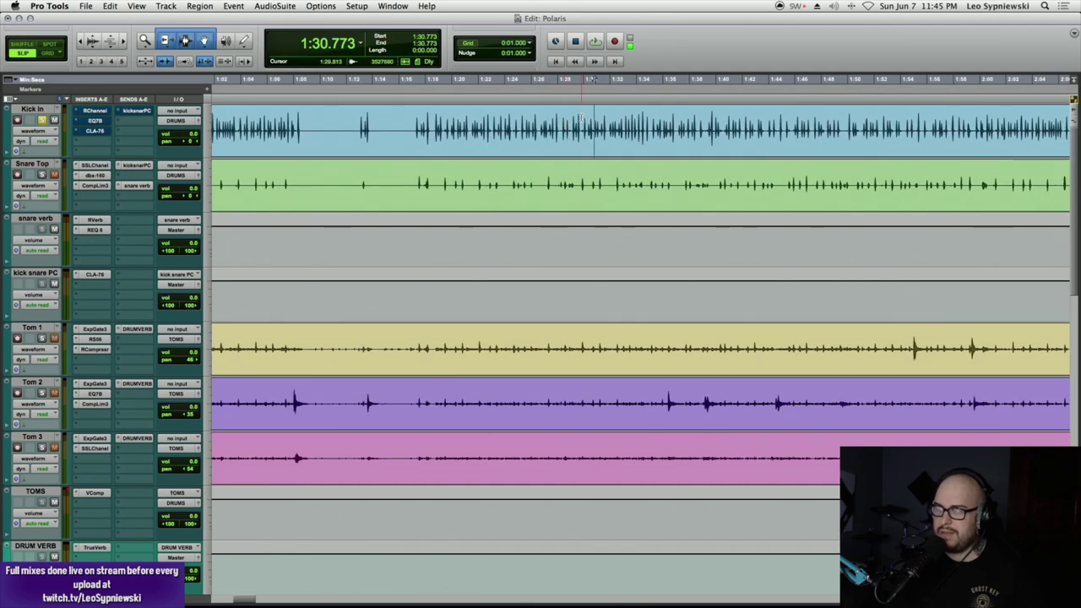
click(1041, 118)
key(super+bracketright)
key(super+bracketright)
key(super+bracketright)
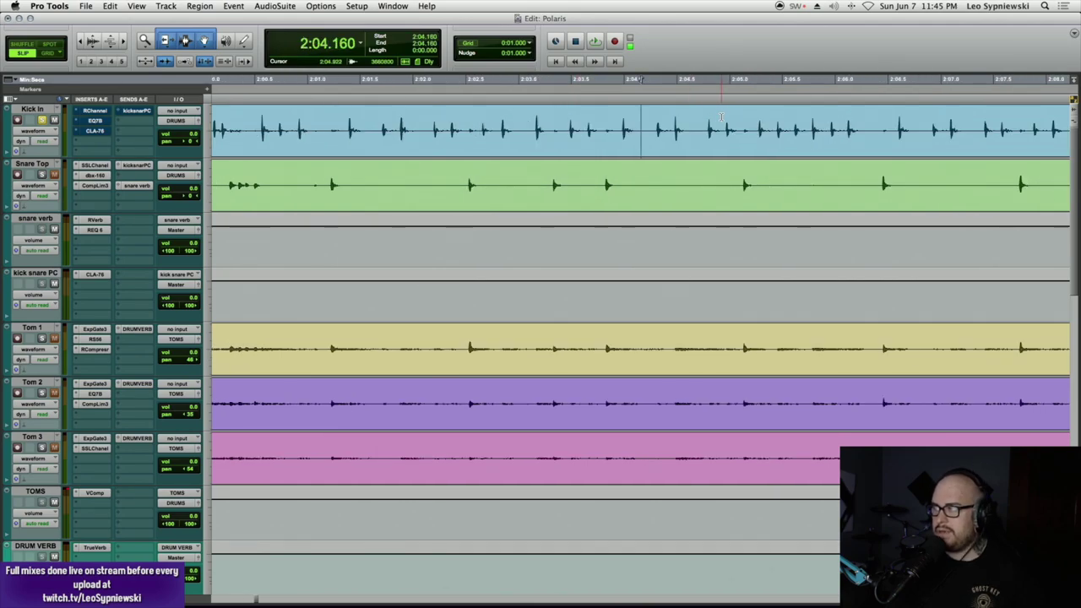
key(super+bracketleft)
key(super+bracketleft)
click(767, 118)
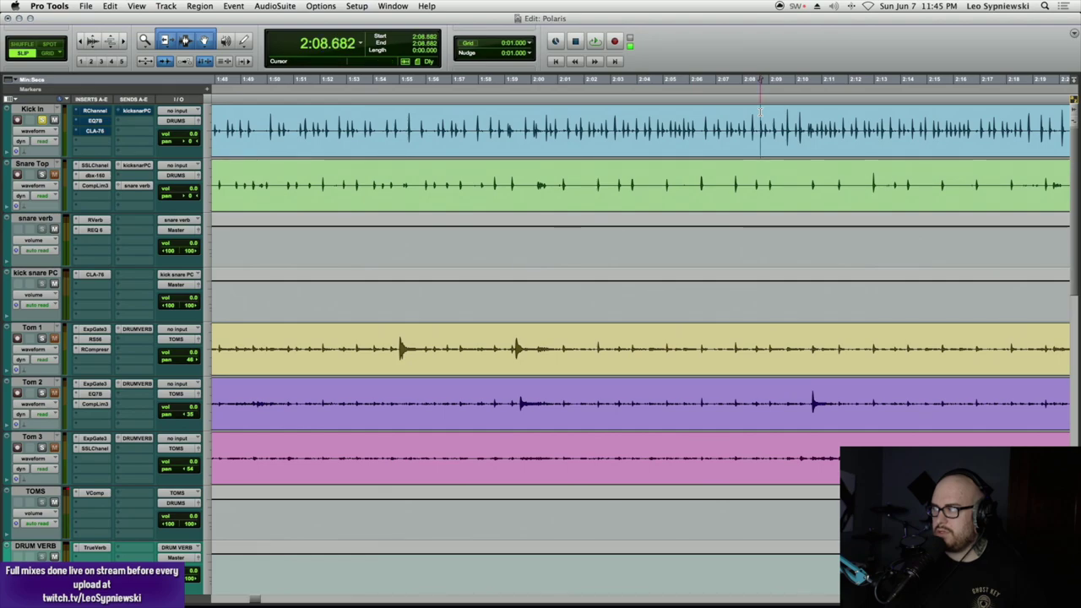
key(super+bracketright)
key(super+bracketright)
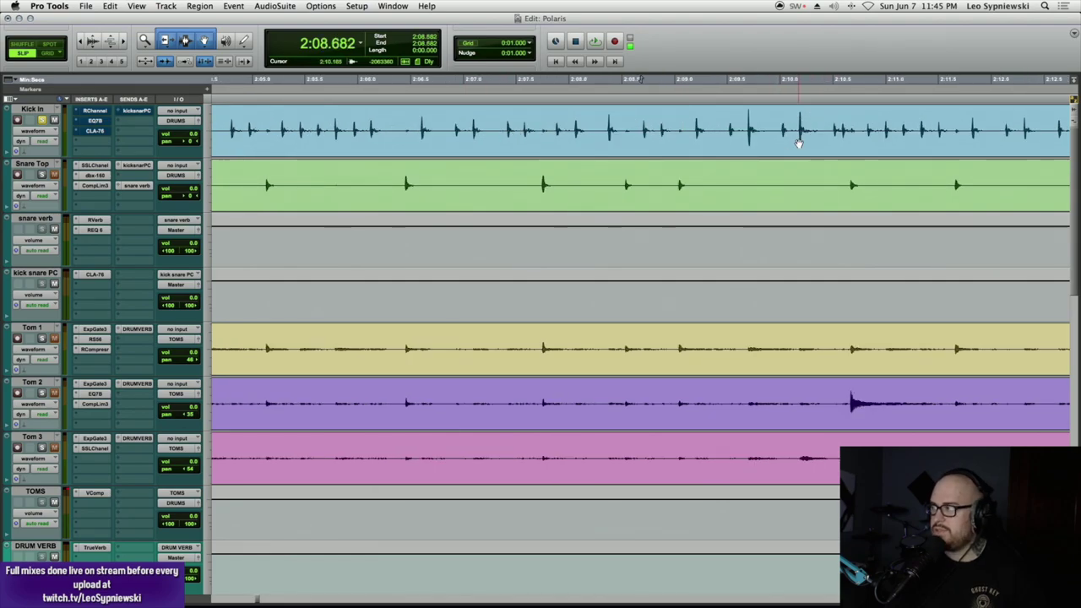
key(super+bracketleft)
click(960, 131)
key(super+bracketleft)
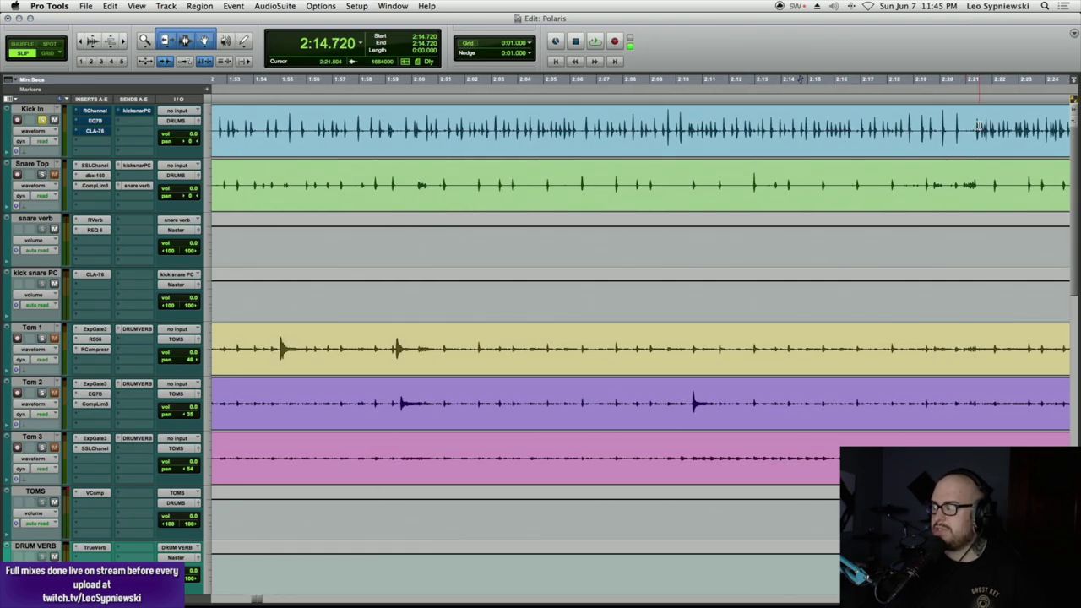
key(super+bracketleft)
click(860, 123)
key(super+bracketright)
key(super+bracketright)
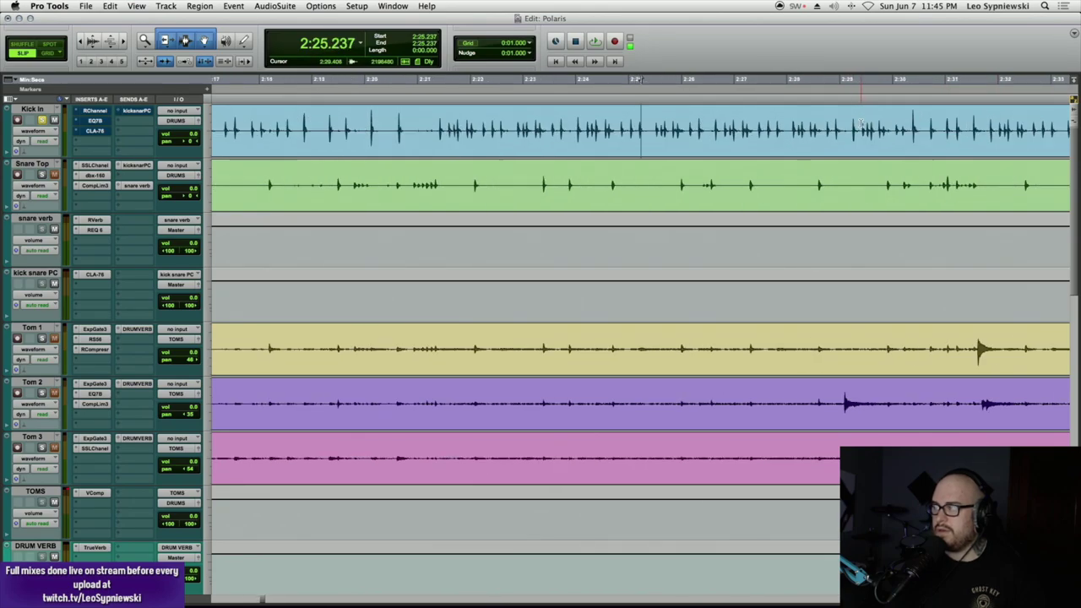
key(super+bracketleft)
key(super+bracketleft)
key(super+bracketleft)
key(super+bracketleft)
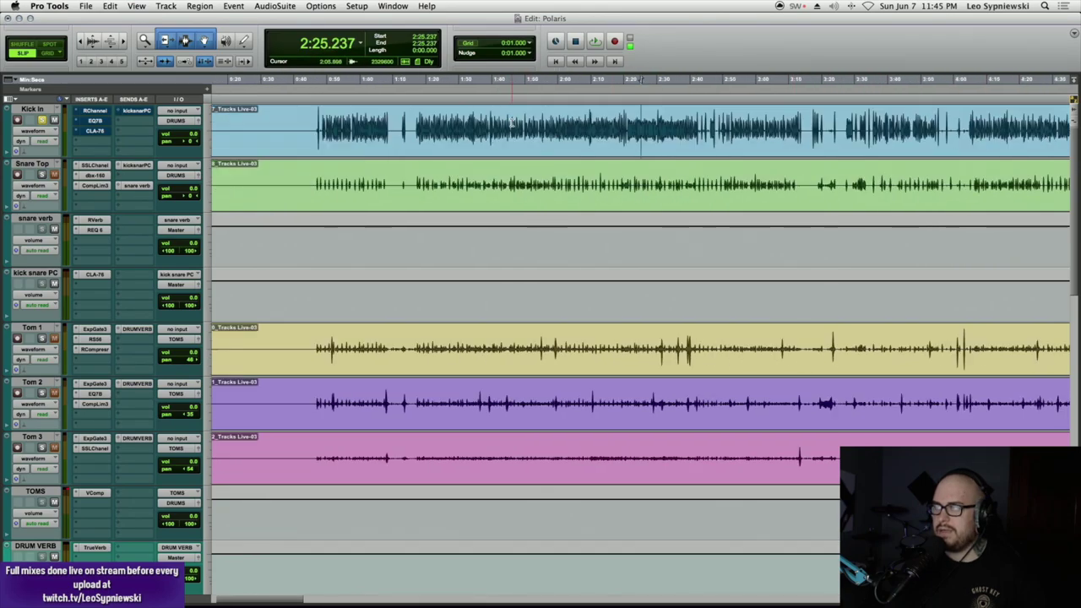
- Select the Kick In audio from 0:57.953 to 1:03.512 for playback
click(368, 123)
key(super+bracketright)
key(super+bracketright)
key(super+bracketright)
key(super+bracketright)
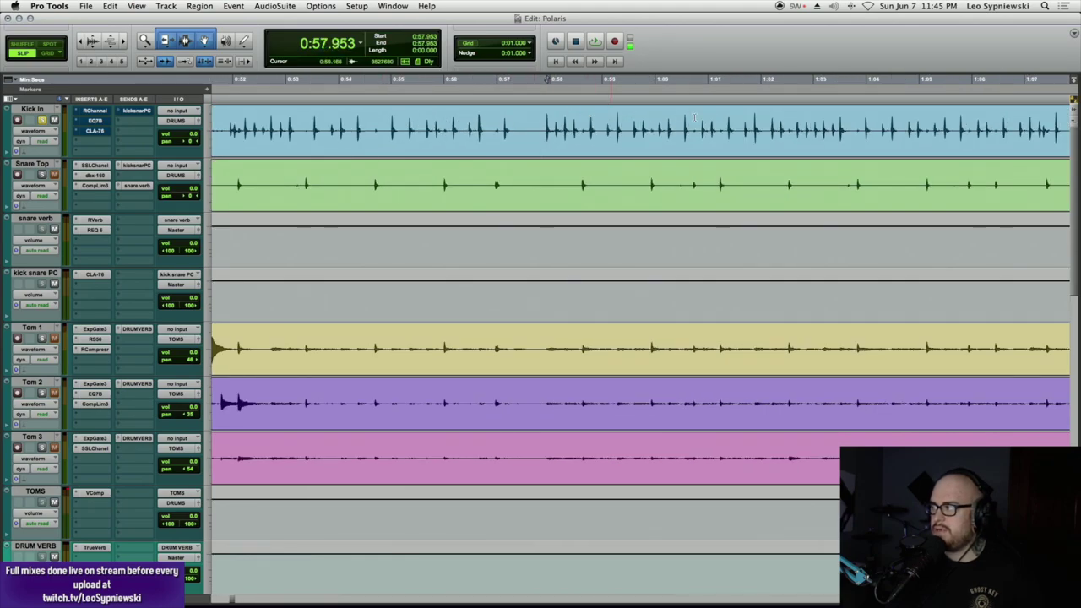
shift+click(839, 124)
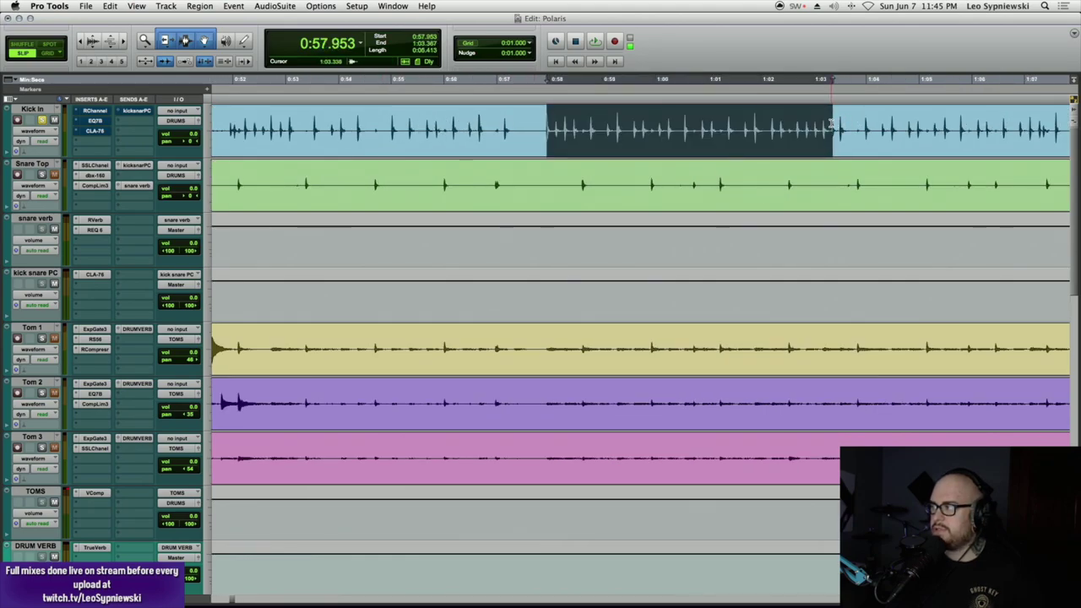
- Open the Kick In track's RChannel plug-in, move its window clear of the track controls, and take it out of bypass
click(96, 110)
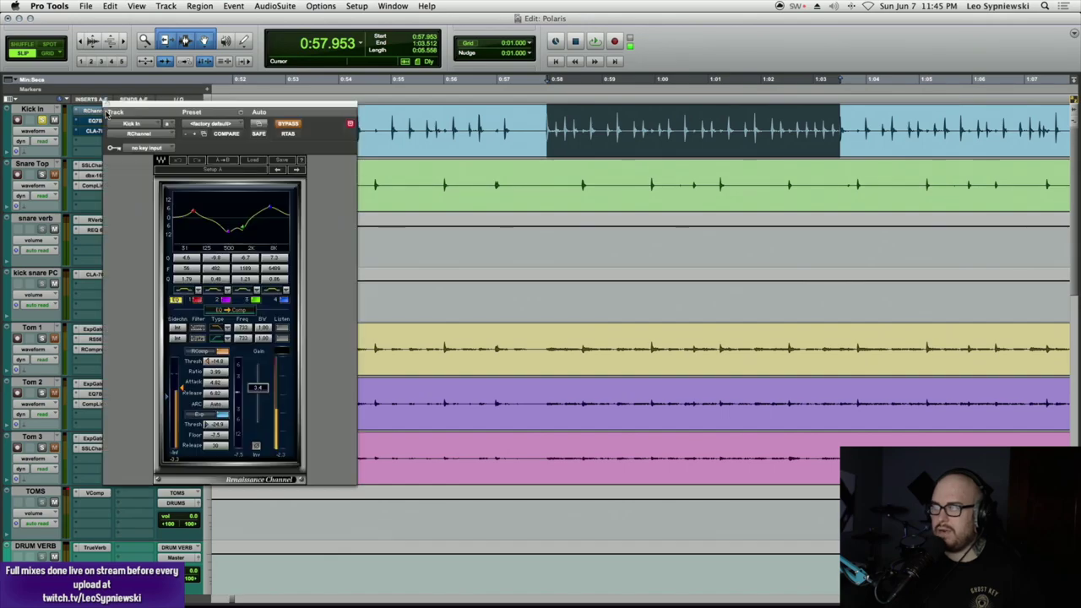
drag(302, 111, 469, 111)
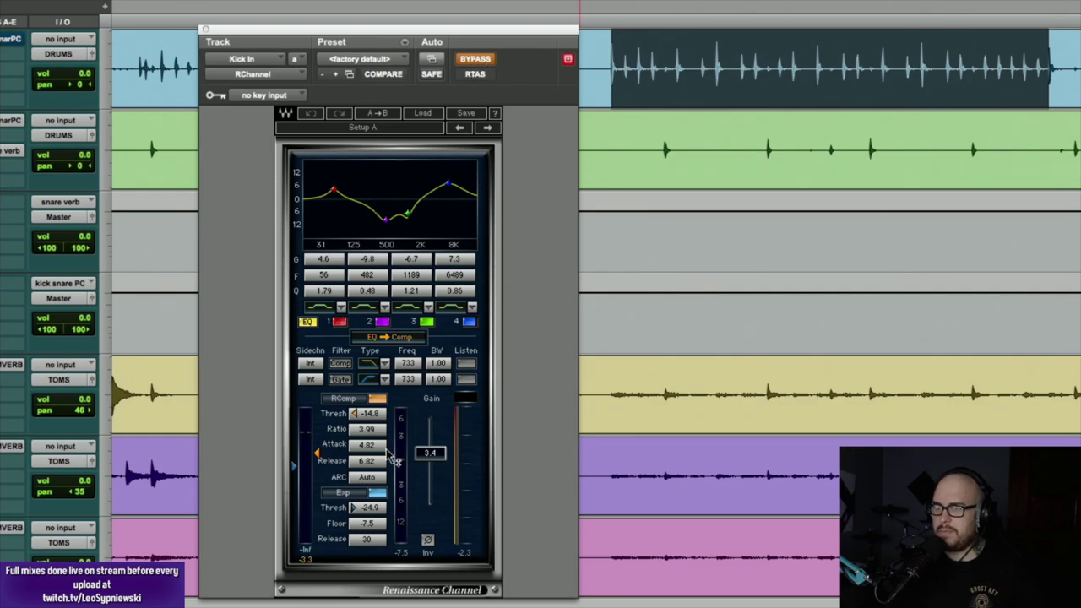
click(482, 60)
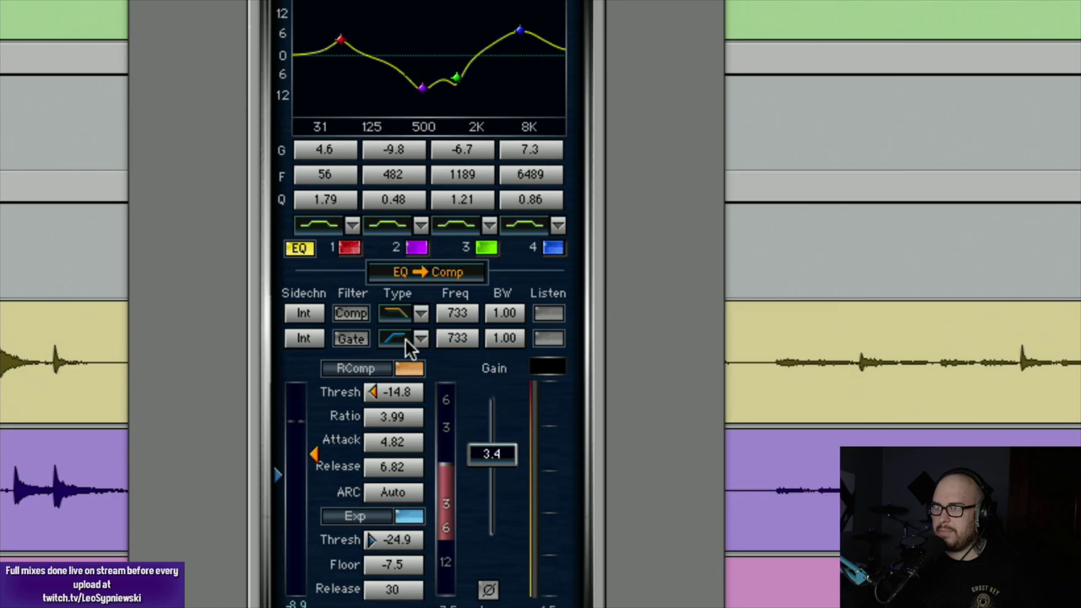
- Set RChannel's Gate sidechain filter to the low-pass type, enable the filter, and turn on its Listen monitoring
click(395, 338)
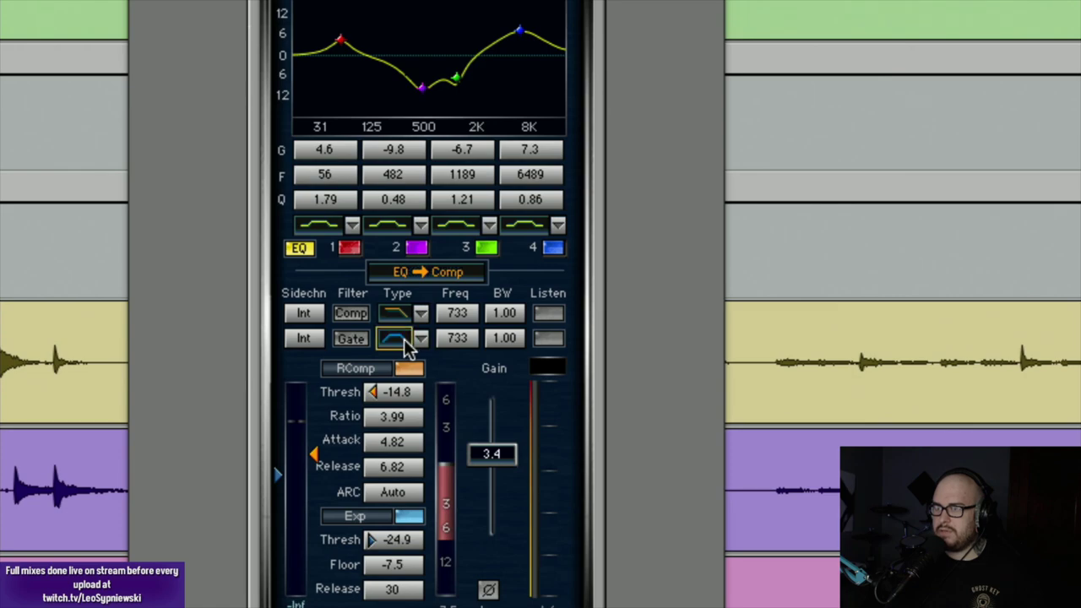
click(361, 338)
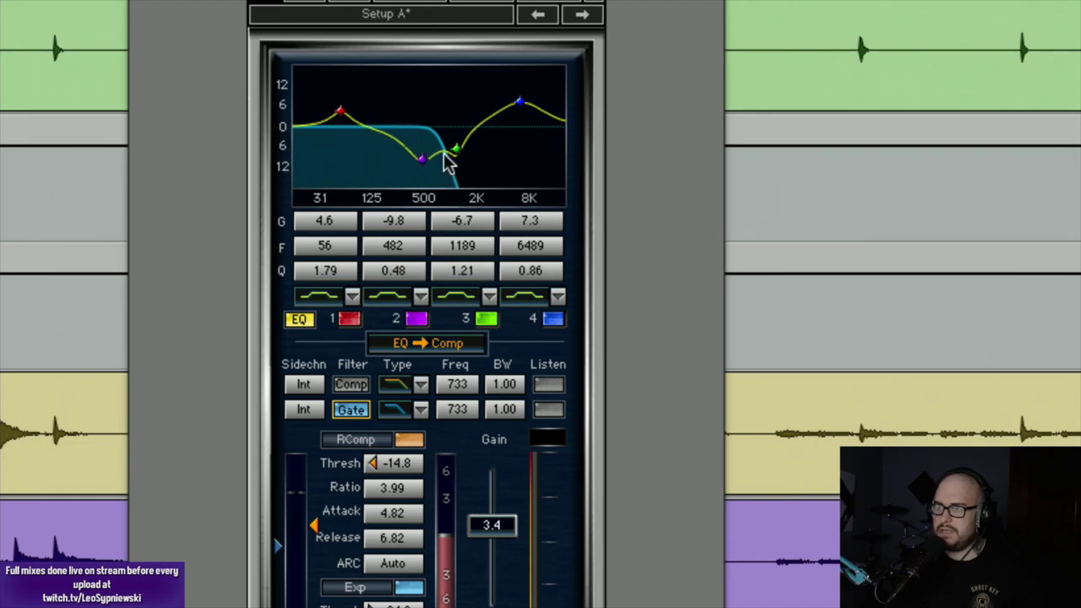
click(551, 409)
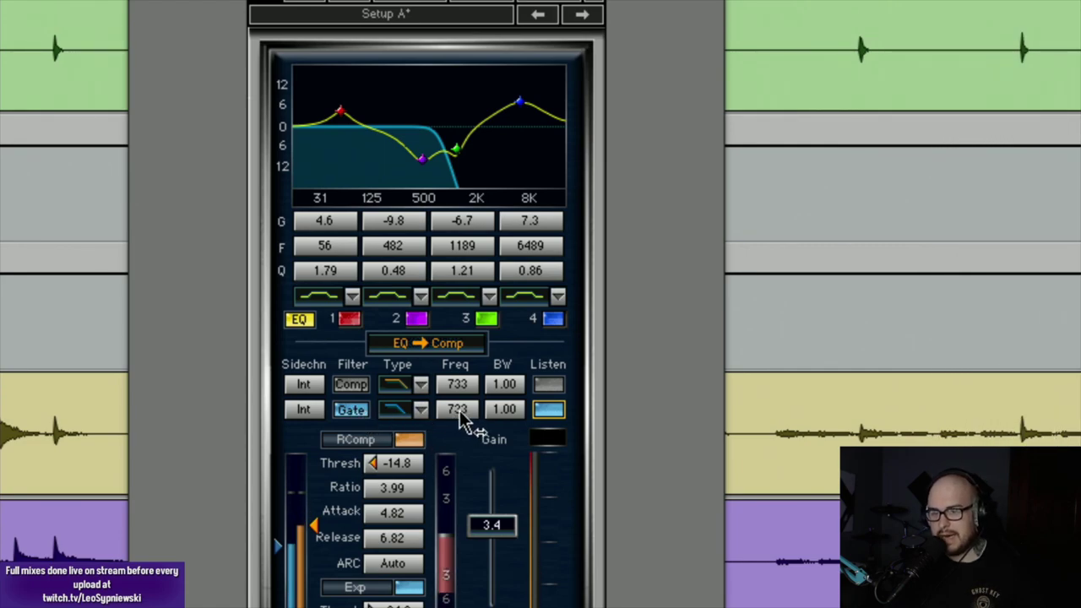
- Sweep the Gate filter frequency up and back to 687, and switch off its Listen monitoring and the filter
drag(459, 414, 460, 364)
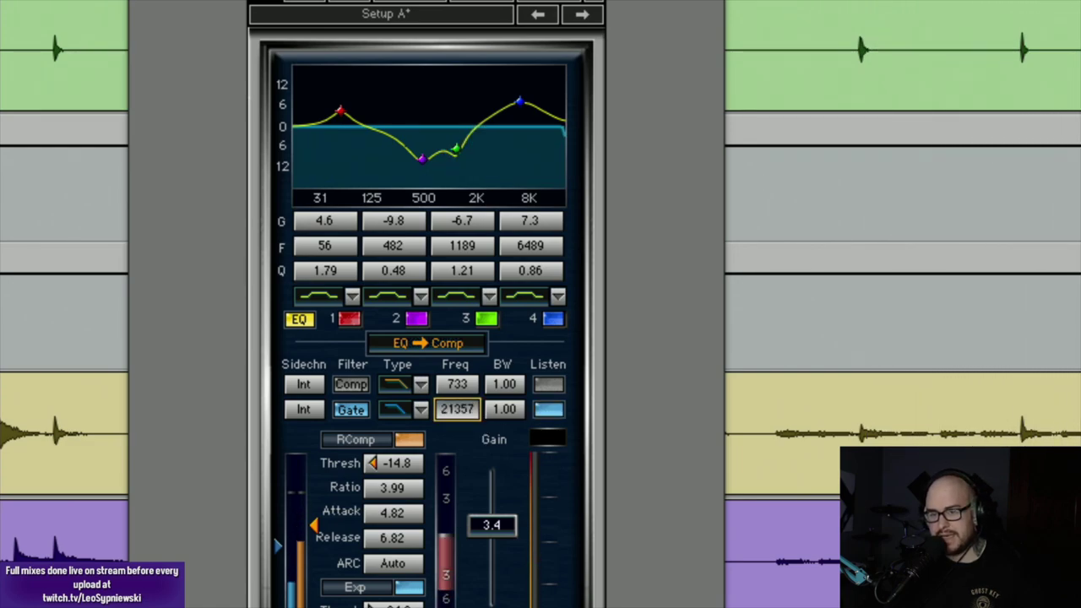
drag(459, 363, 460, 427)
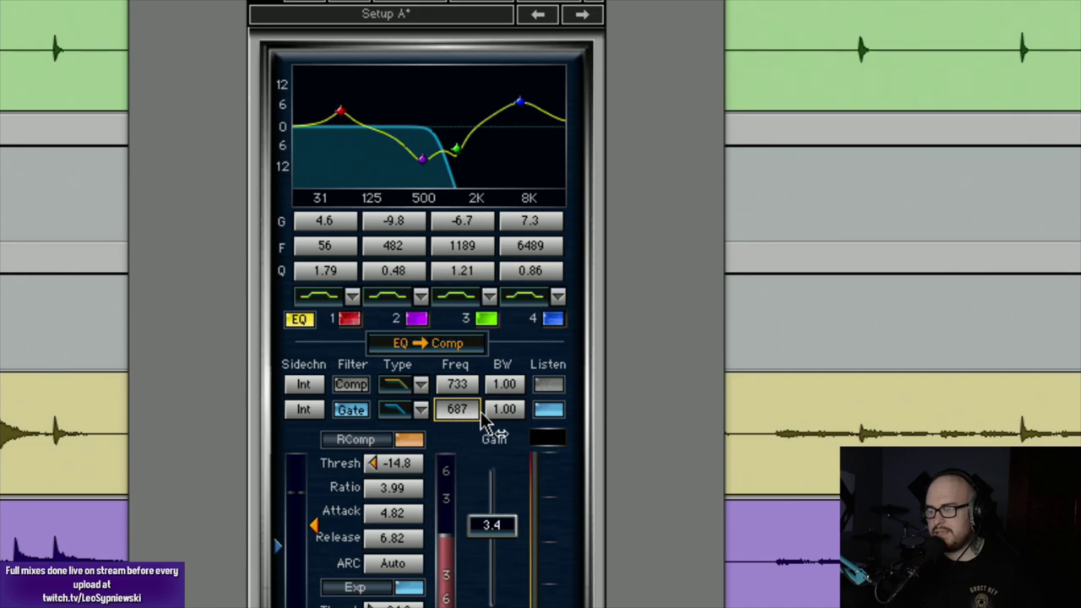
click(551, 411)
click(351, 412)
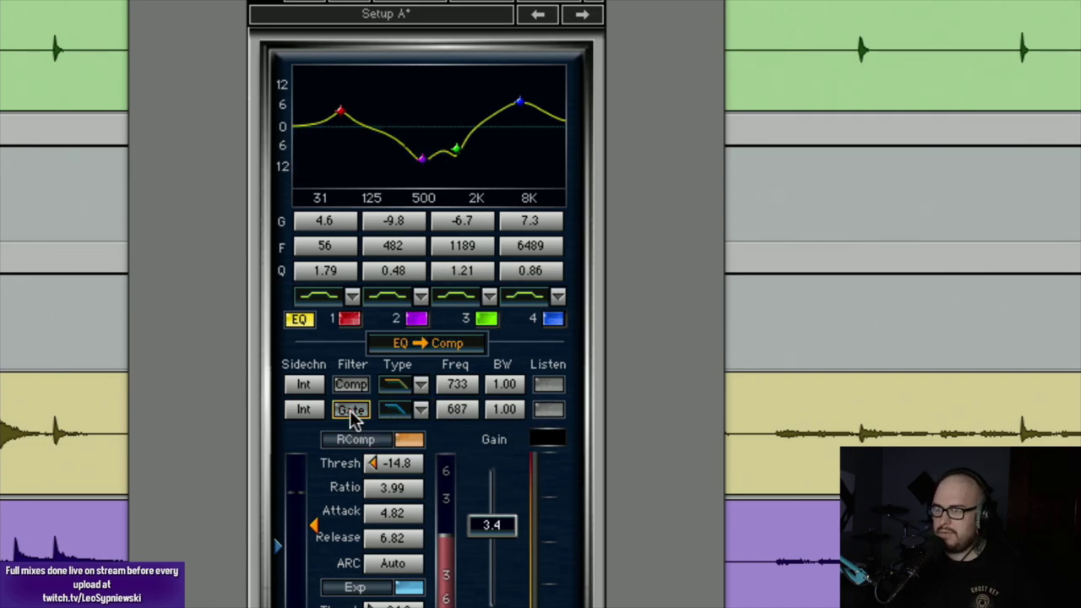
- Compare RChannel's Gate sidechain filter on and off, leave it enabled, and set its frequency to 537
click(353, 413)
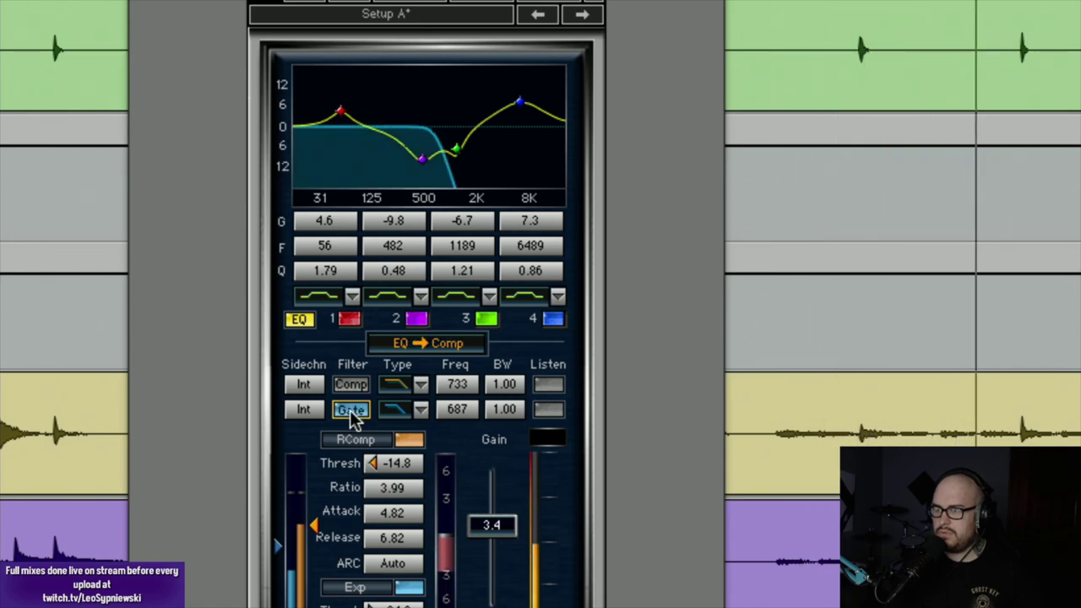
click(352, 414)
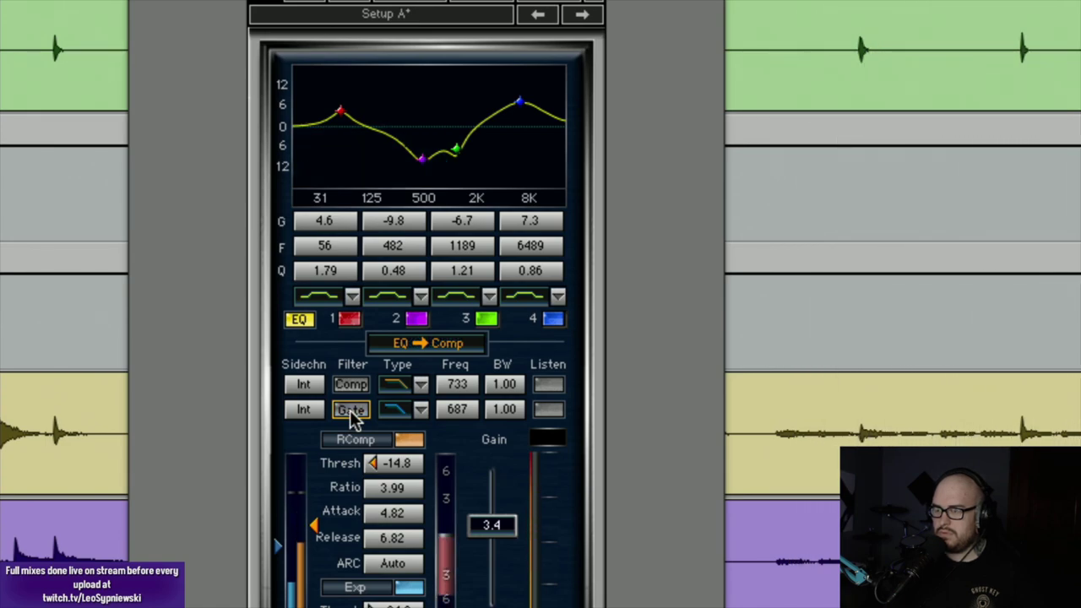
click(352, 414)
mouse_move(462, 412)
mouse_down()
mouse_move(463, 461)
mouse_move(461, 422)
mouse_up()
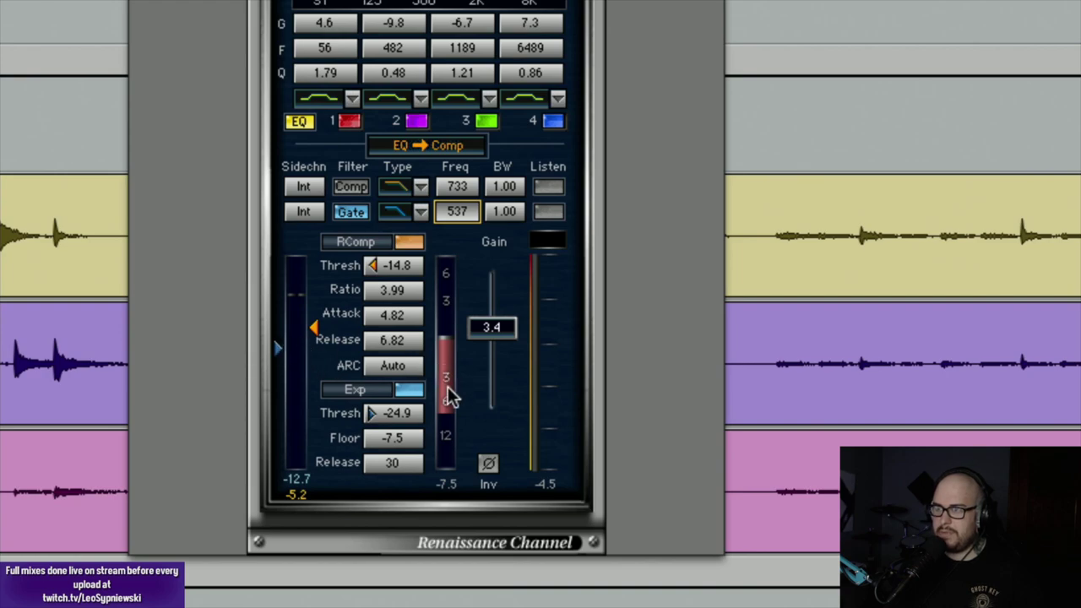
- Set RChannel's expander threshold to -23.1 and its floor to -9.2
drag(409, 414, 409, 398)
drag(394, 437, 393, 456)
click(410, 463)
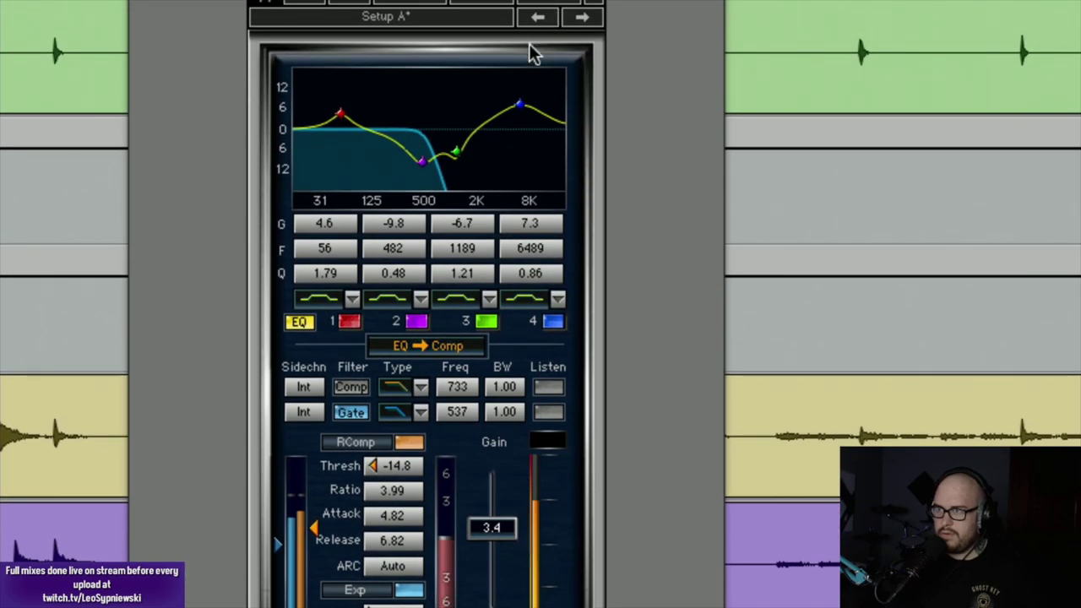
- Set RChannel's EQ band 1 Q to 2.76, band 4 gain to 8.2 and band 3 Q to 1.08
drag(355, 273, 345, 249)
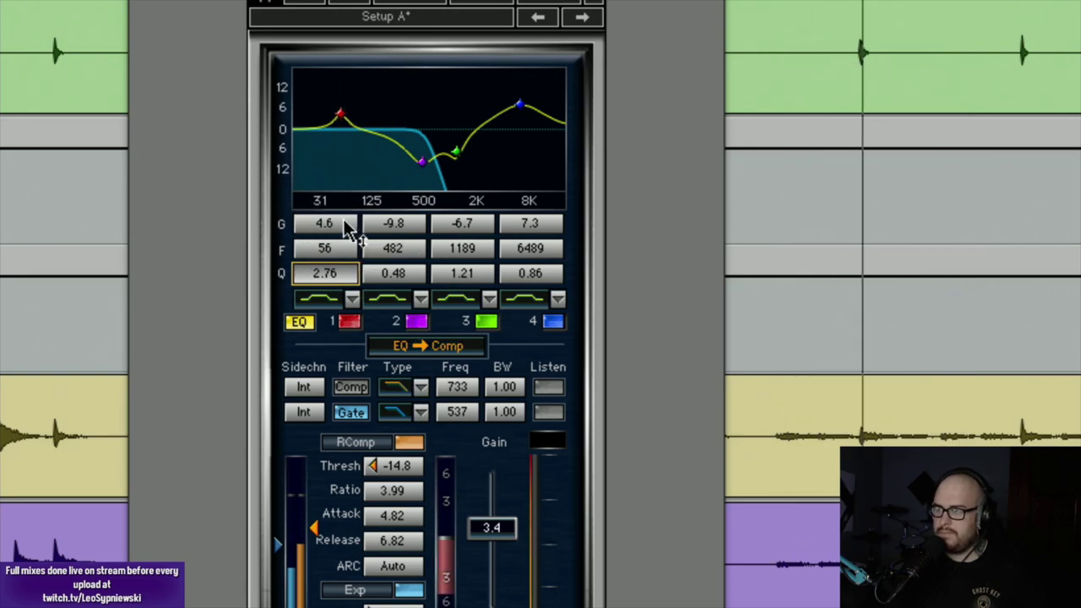
drag(532, 229, 533, 220)
drag(462, 273, 462, 276)
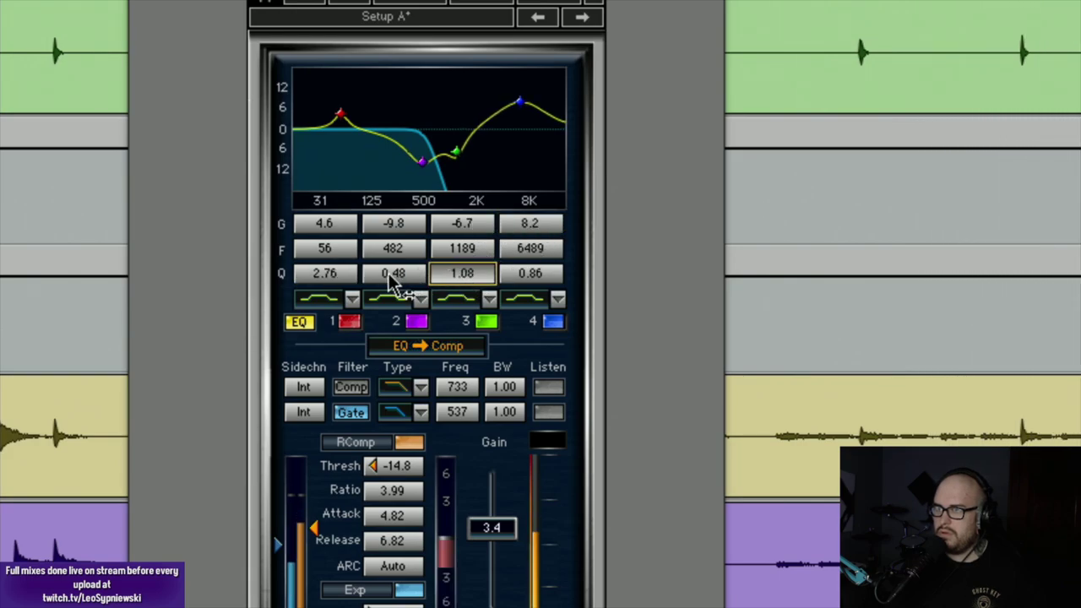
- Reshape RChannel's EQ band 2 with gain -6.9, frequency 326 and Q 1.15
drag(395, 248, 397, 279)
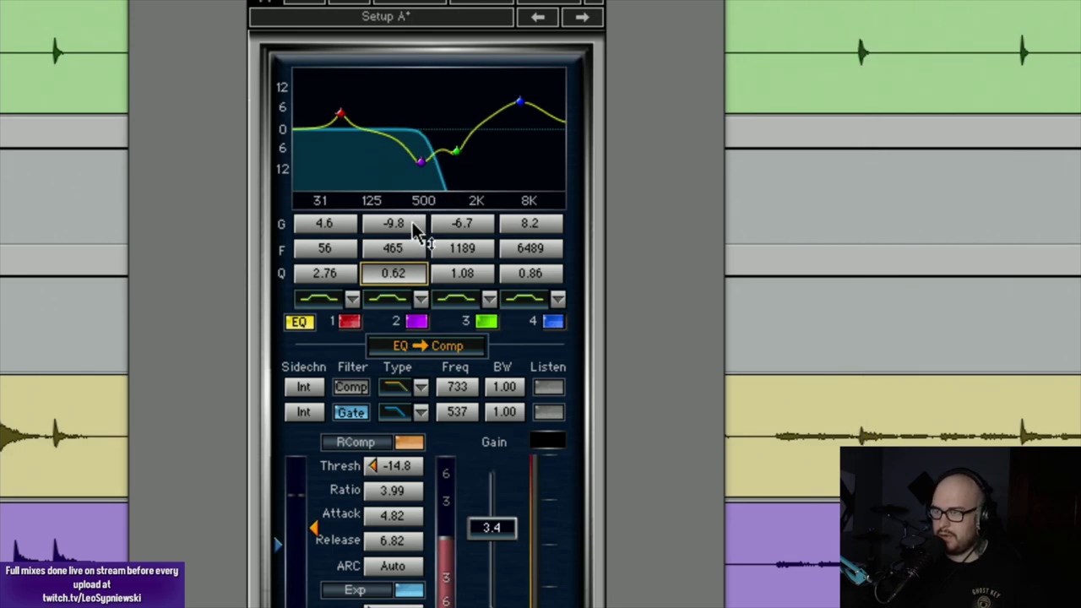
drag(414, 232, 414, 233)
drag(398, 272, 397, 278)
drag(397, 225, 415, 282)
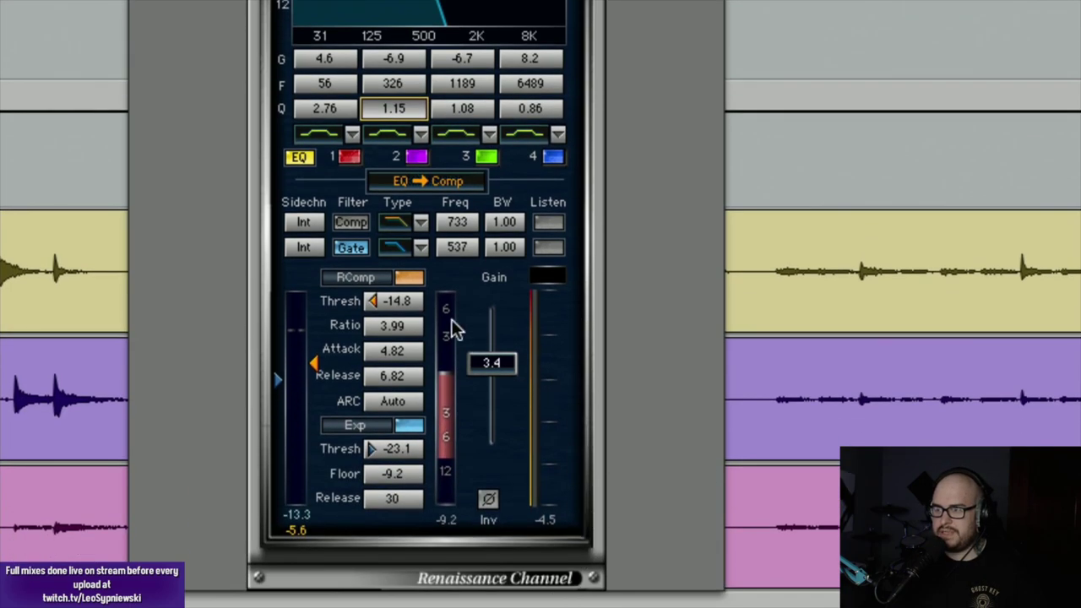
- Set RChannel's compressor attack to 5.67 and release to 5.47, and stop playback
click(397, 375)
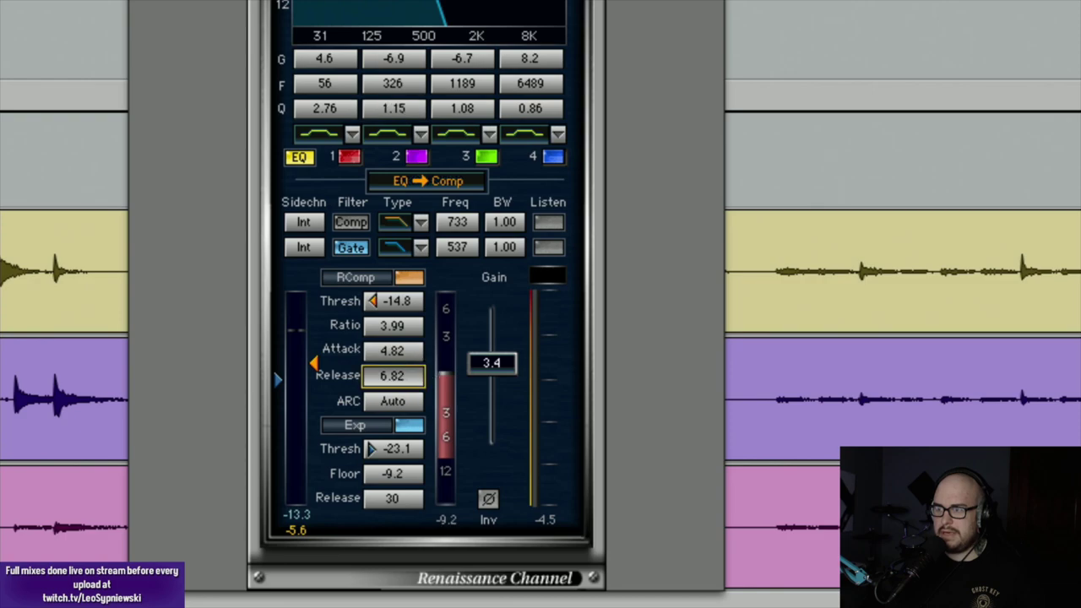
drag(408, 358, 409, 352)
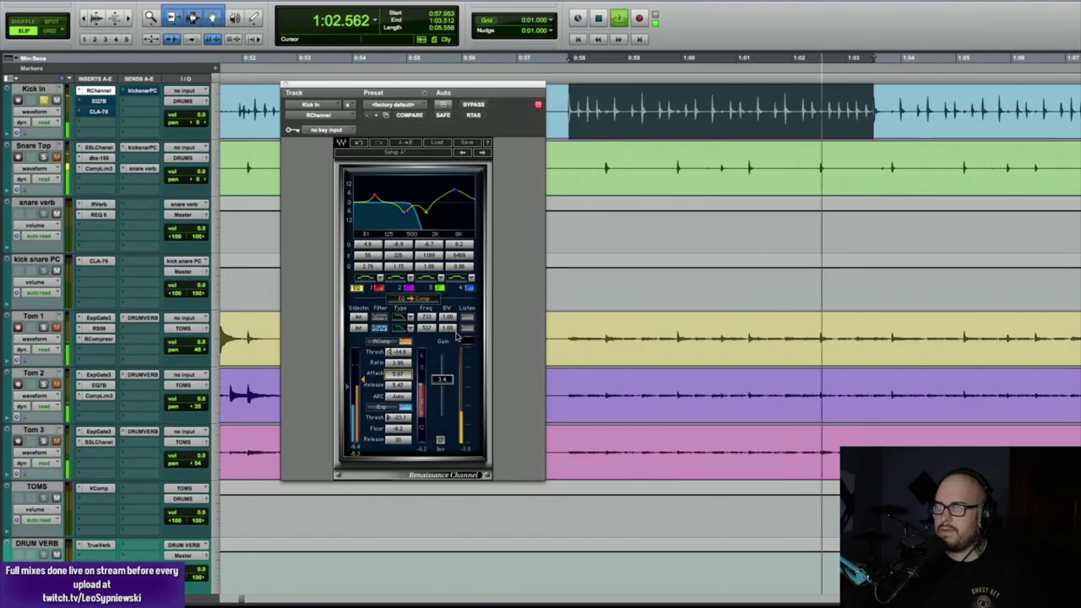
key(space)
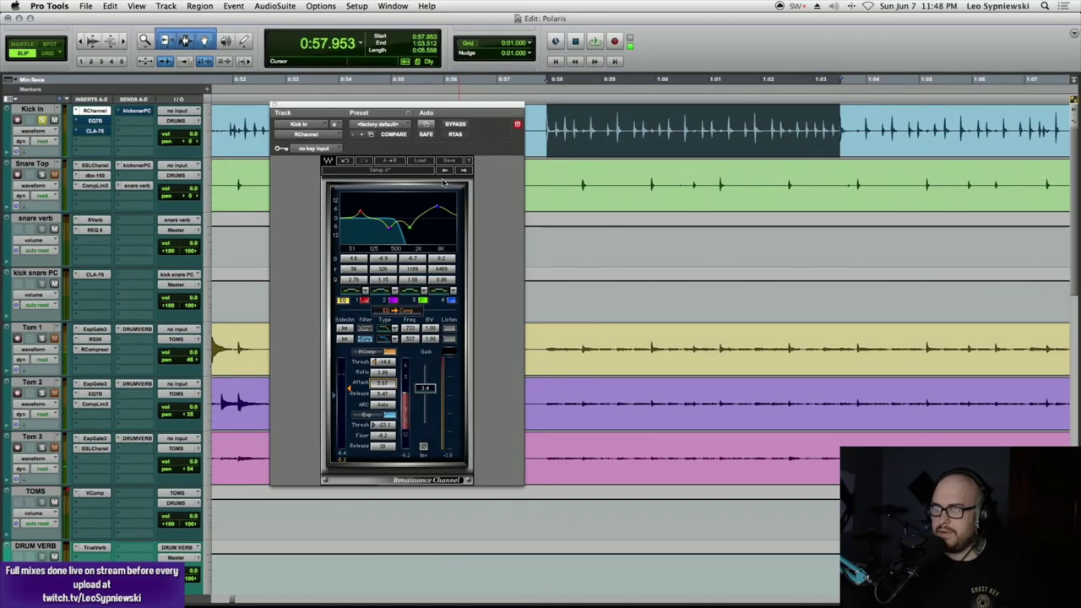
- Compare the Kick In sound with RChannel bypassed and active during playback, leaving the plug-in active
click(456, 125)
key(space)
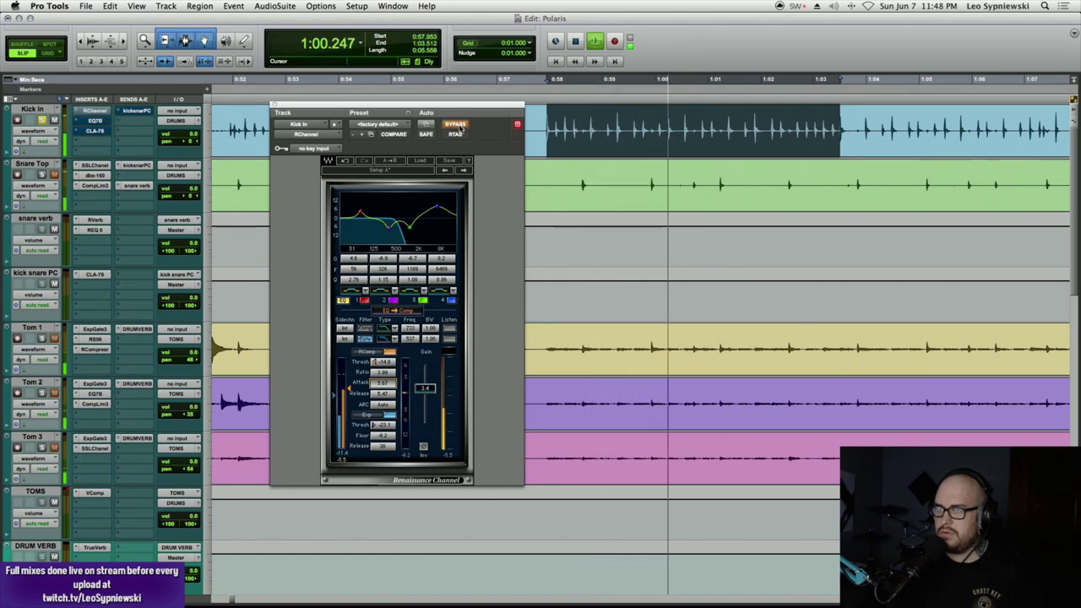
click(456, 125)
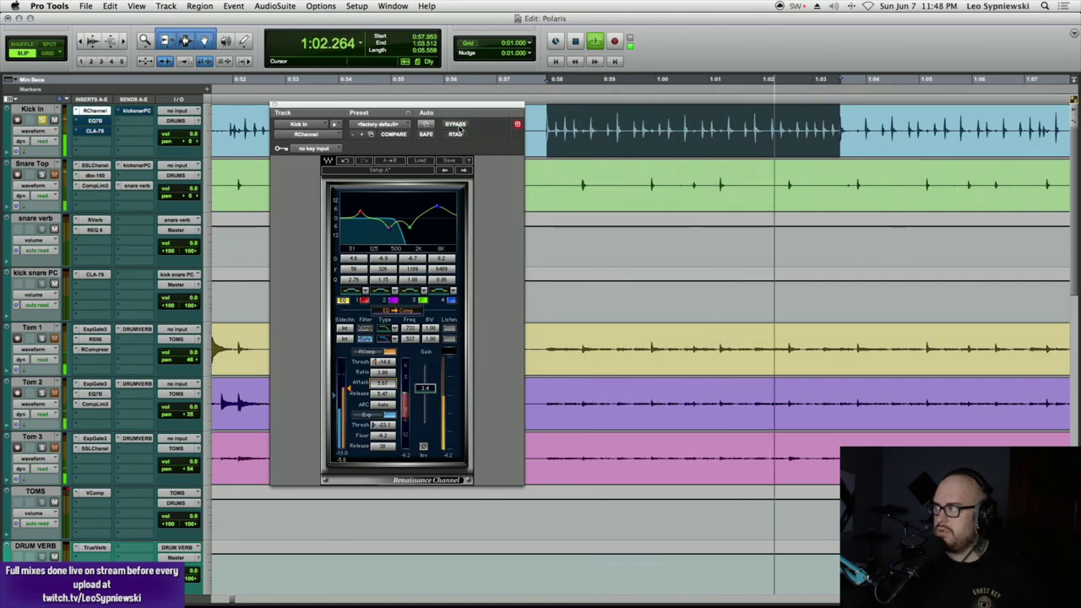
key(space)
- Open the Kick In track's EQ 3 7-Band plug-in, compare it active and bypassed during playback, and leave it active
click(103, 122)
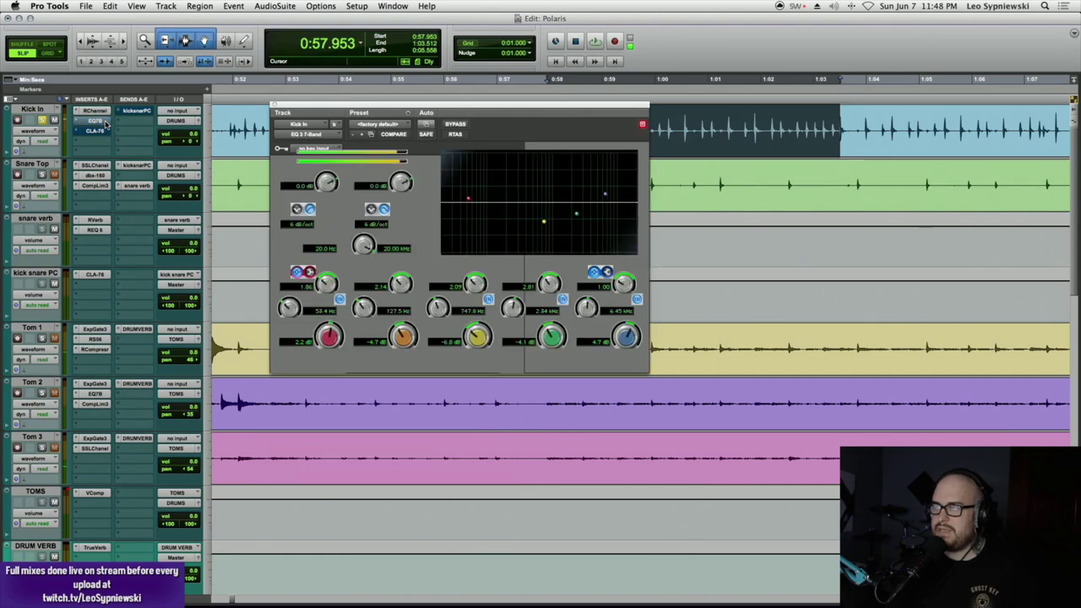
click(455, 125)
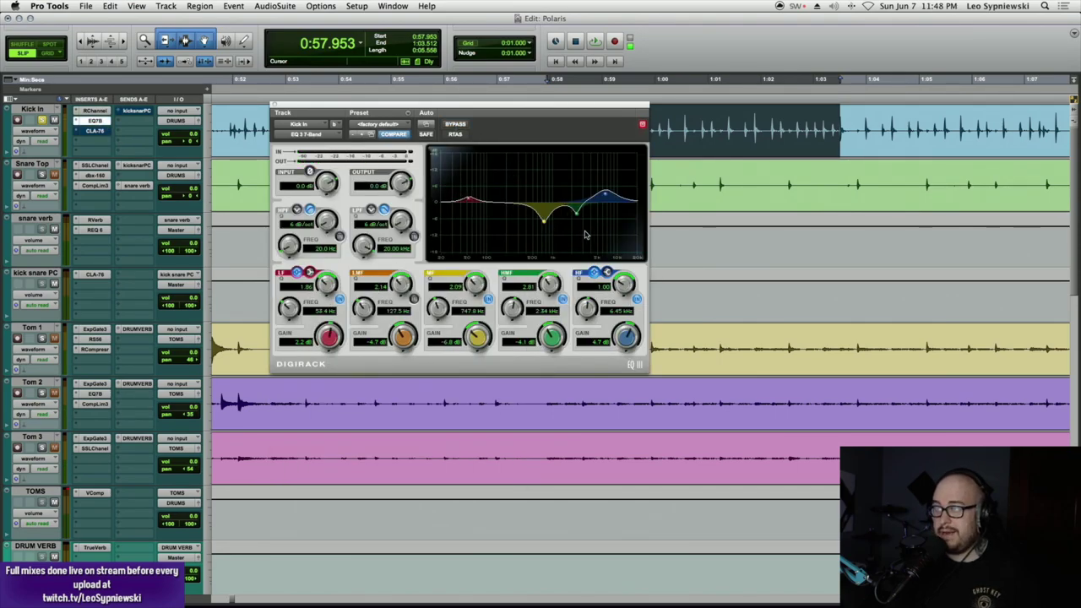
key(space)
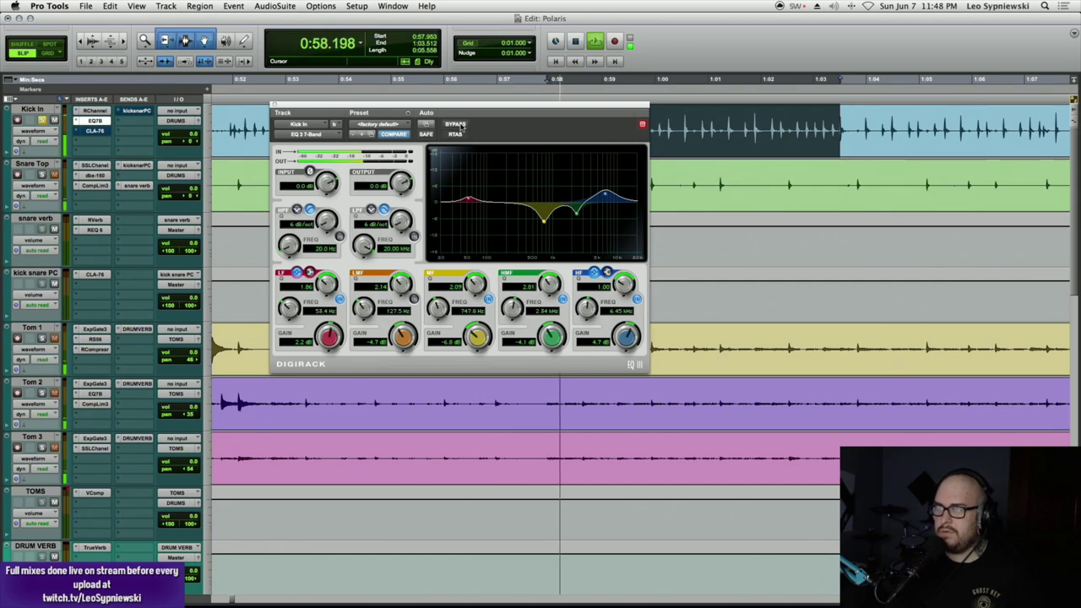
click(461, 126)
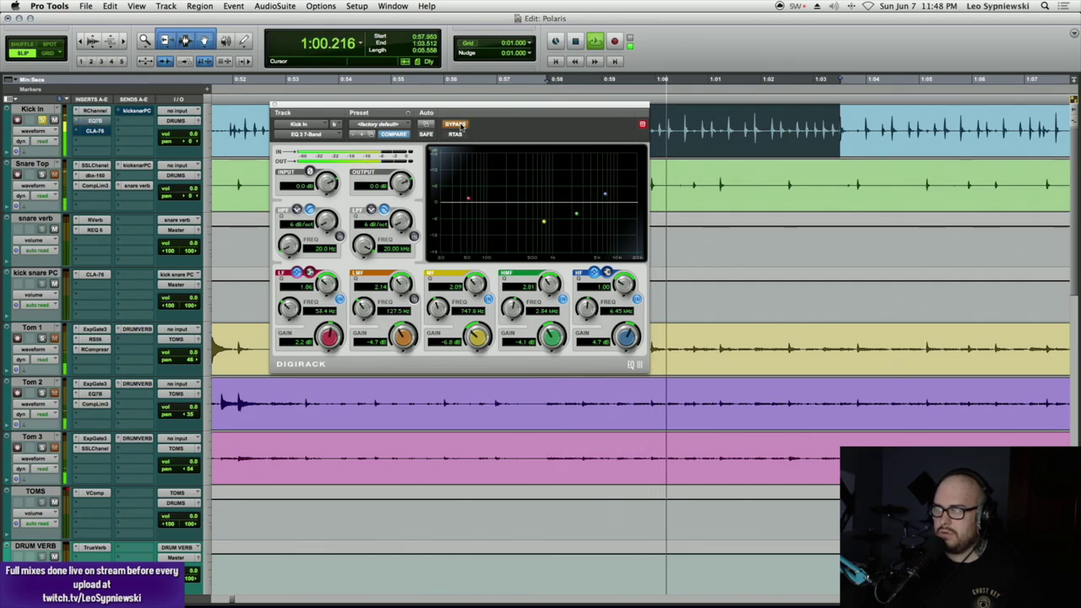
click(462, 126)
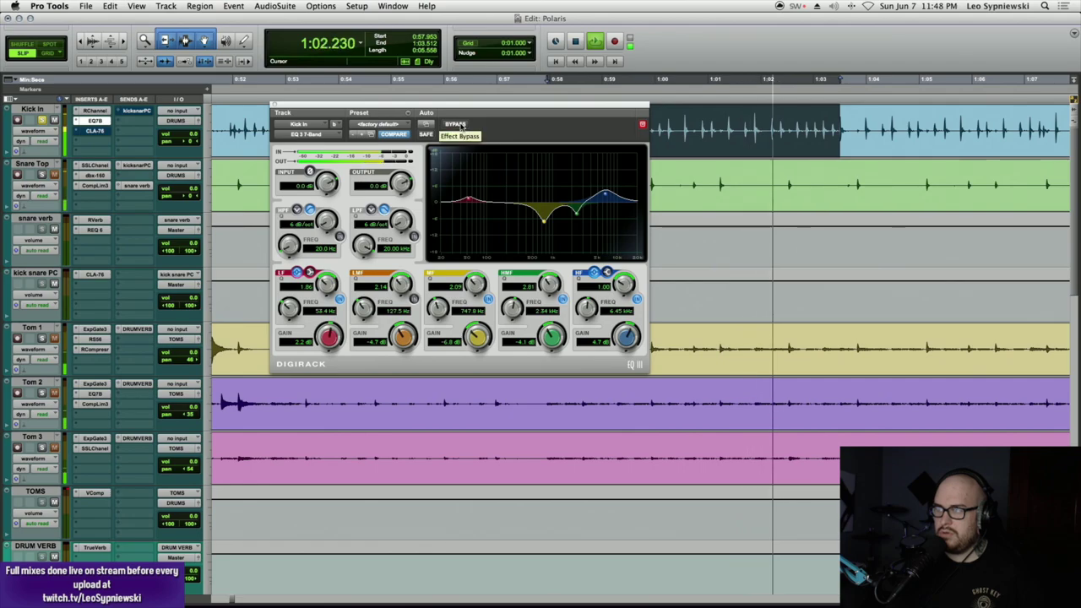
click(461, 126)
key(space)
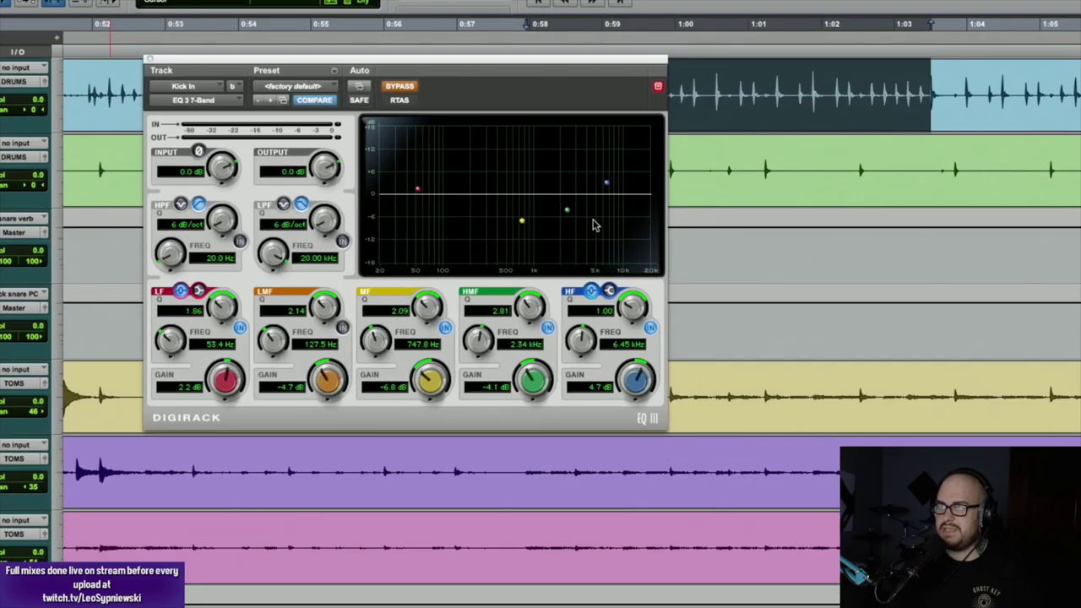
click(393, 85)
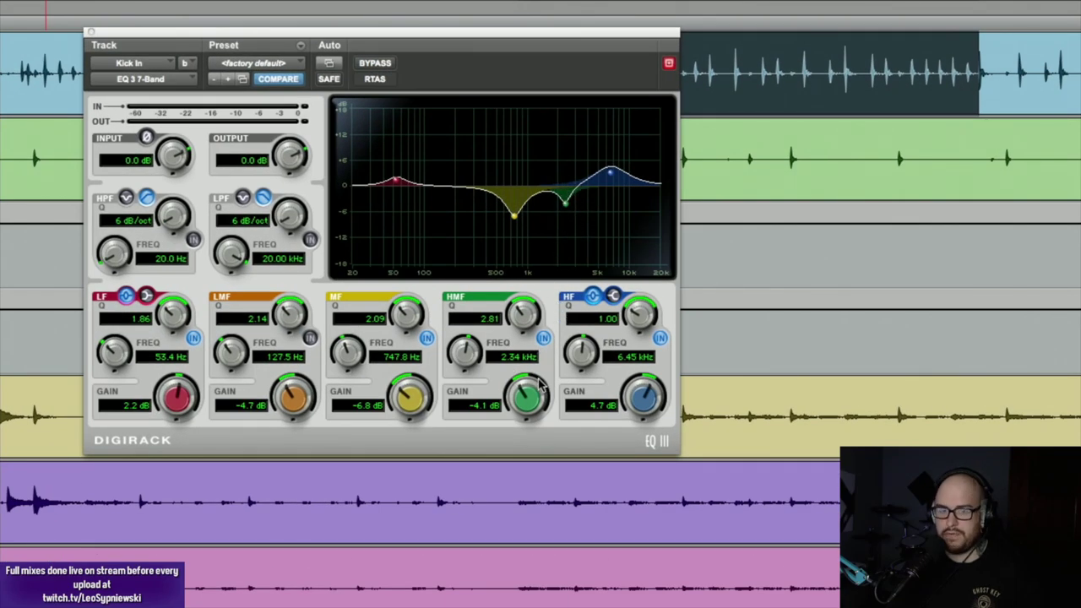
- Compare the EQ's HMF band switched out and in during playback, leave it in, and set its gain to -2.2 dB
key(space)
click(544, 338)
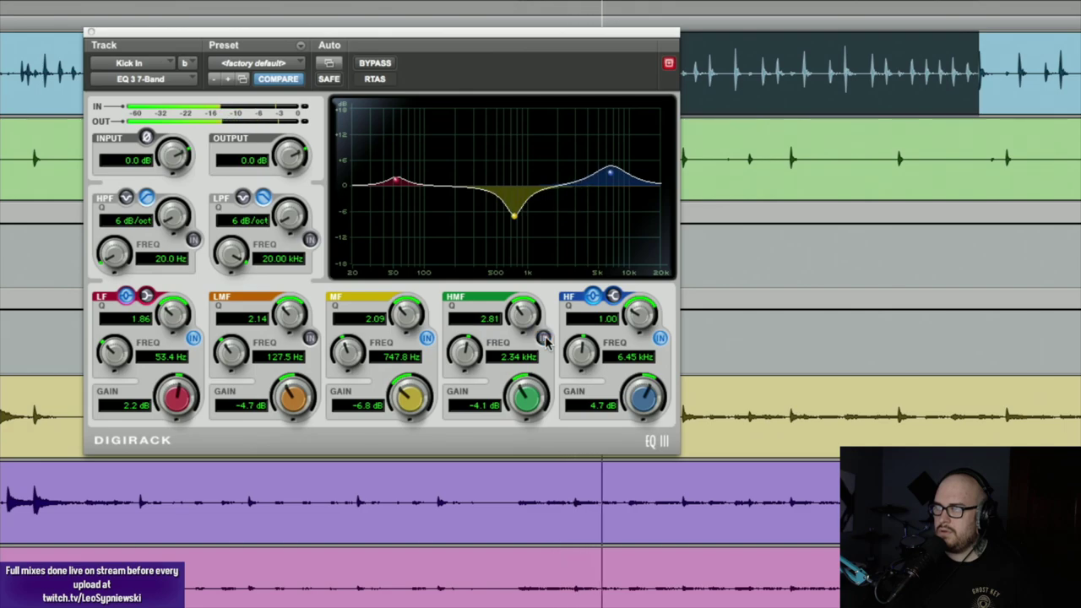
click(544, 338)
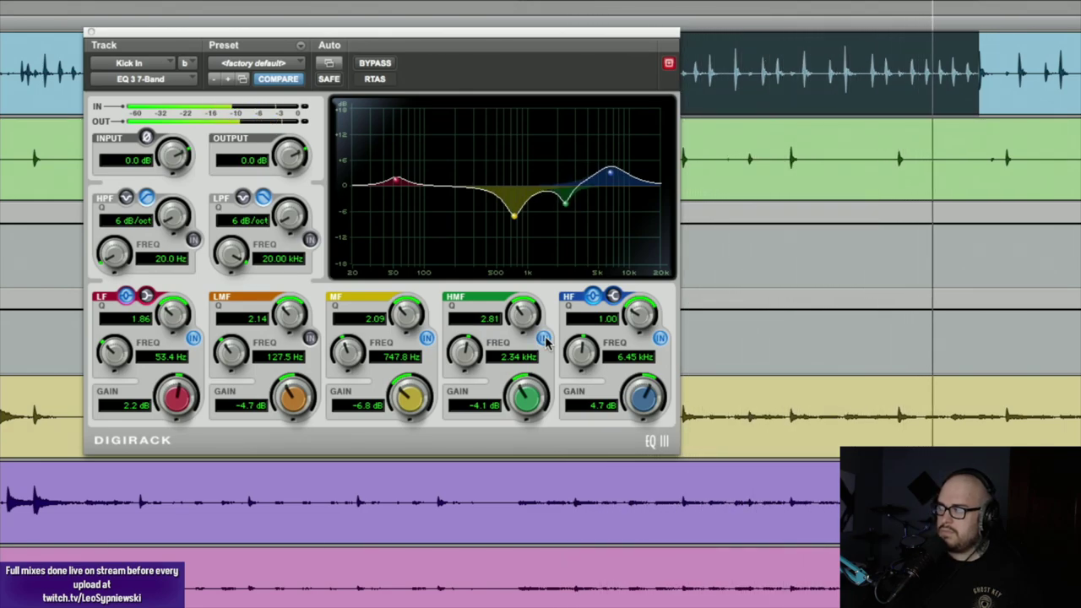
click(544, 338)
click(544, 338)
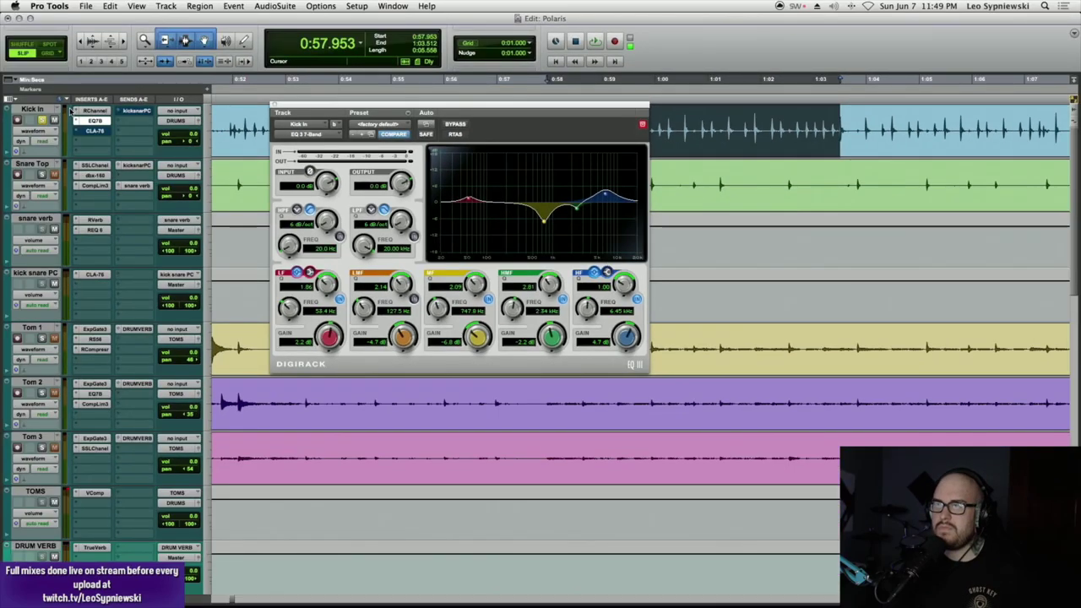
- Open the Kick In track's CLA-76 compressor, point out its attack setting, and take the plug-in out of bypass
click(98, 132)
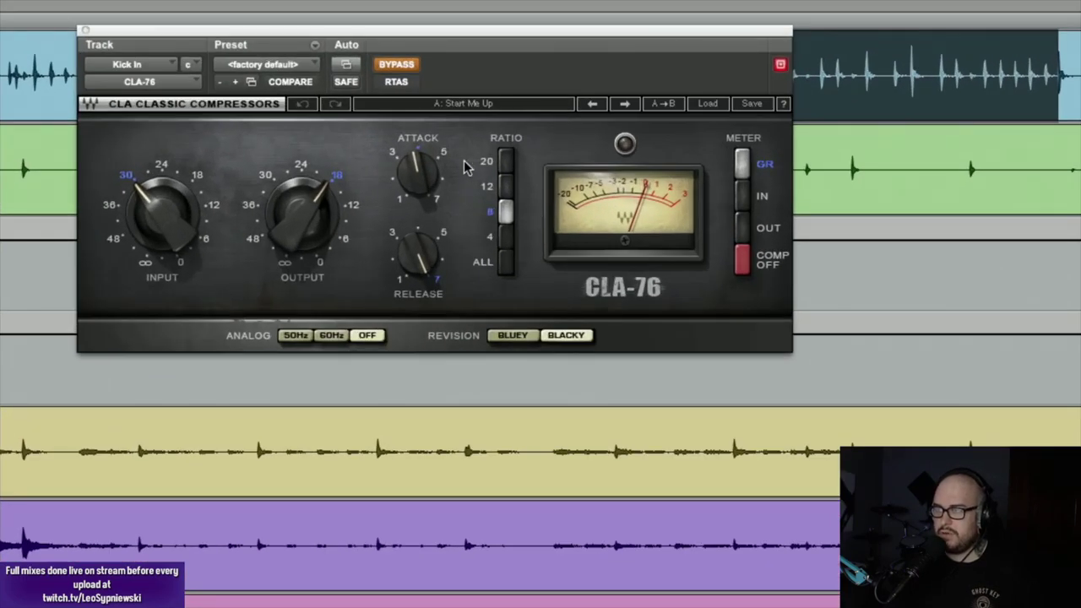
click(423, 165)
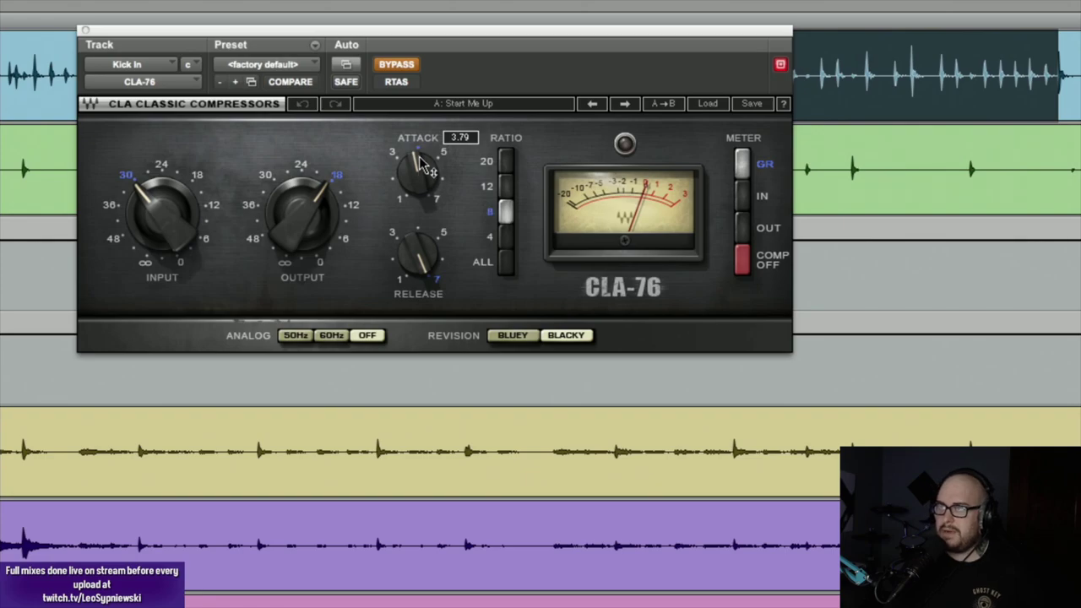
drag(422, 165, 416, 156)
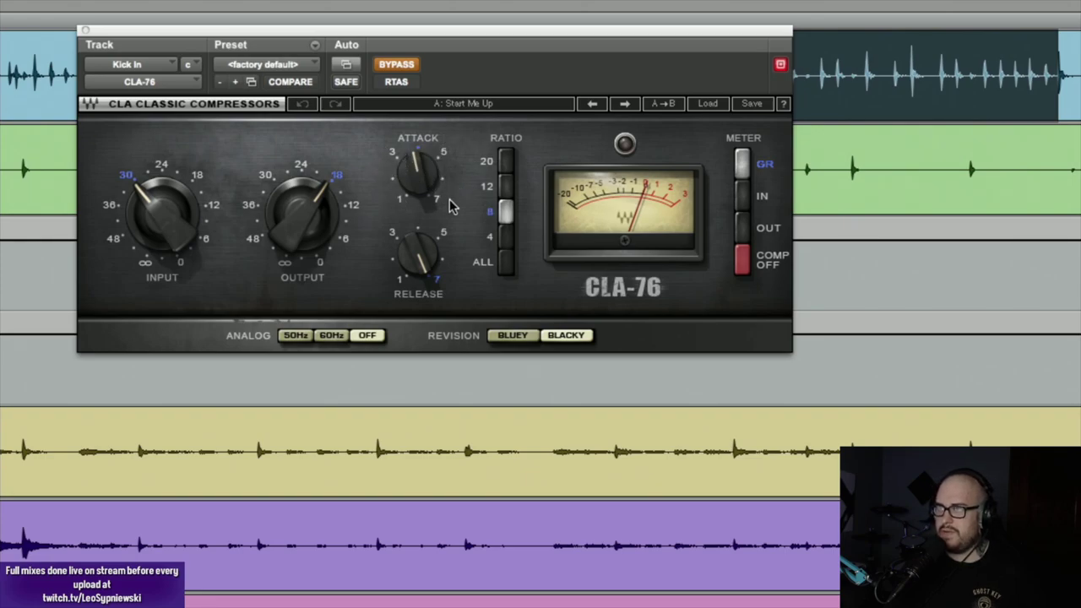
click(401, 66)
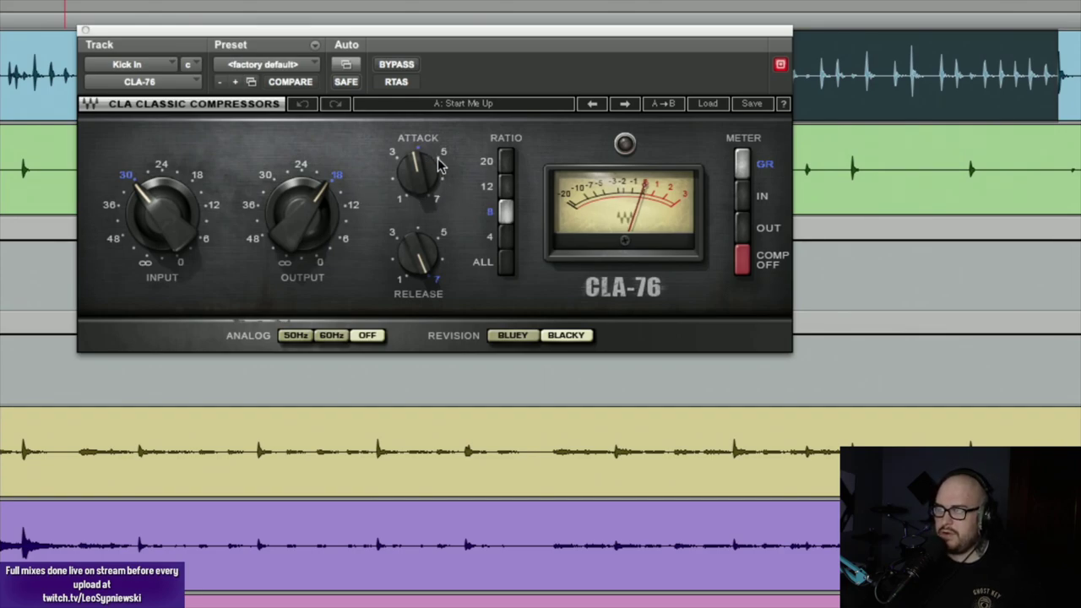
- Set the CLA-76's attack to about 3, lower its input slightly, and set its output to -17.1
drag(427, 175, 427, 185)
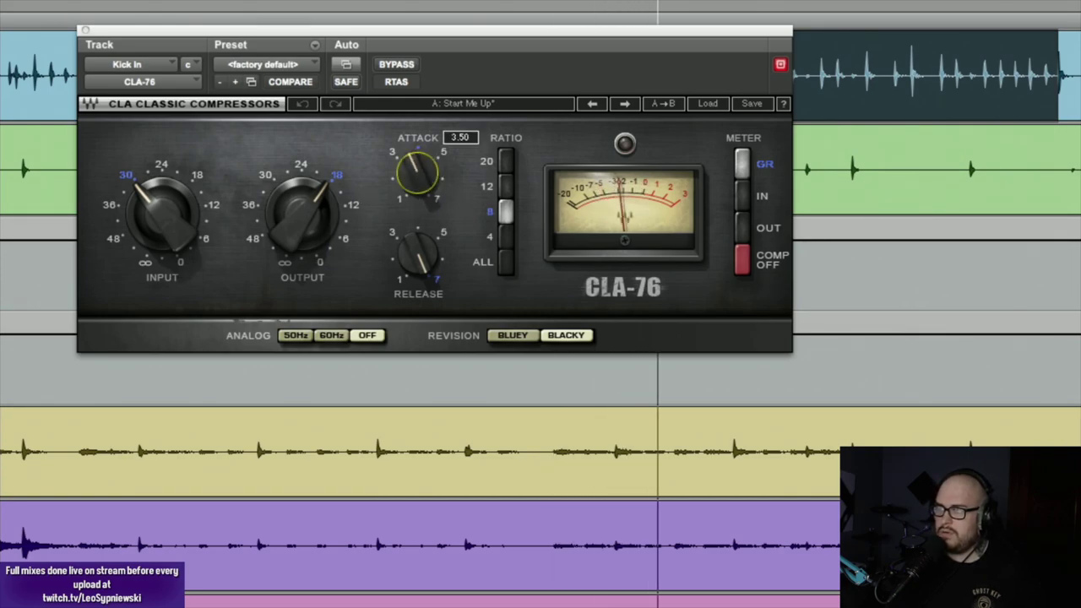
drag(162, 211, 162, 218)
click(302, 215)
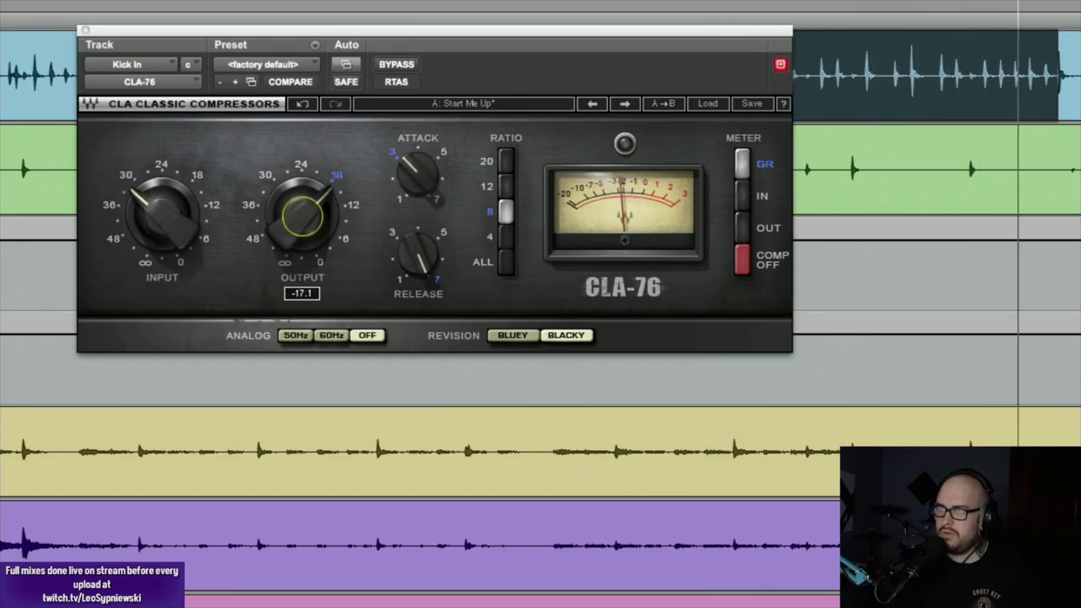
- Compare the kick with the CLA-76 bypassed and active during playback, leave it active, and close its window
click(411, 65)
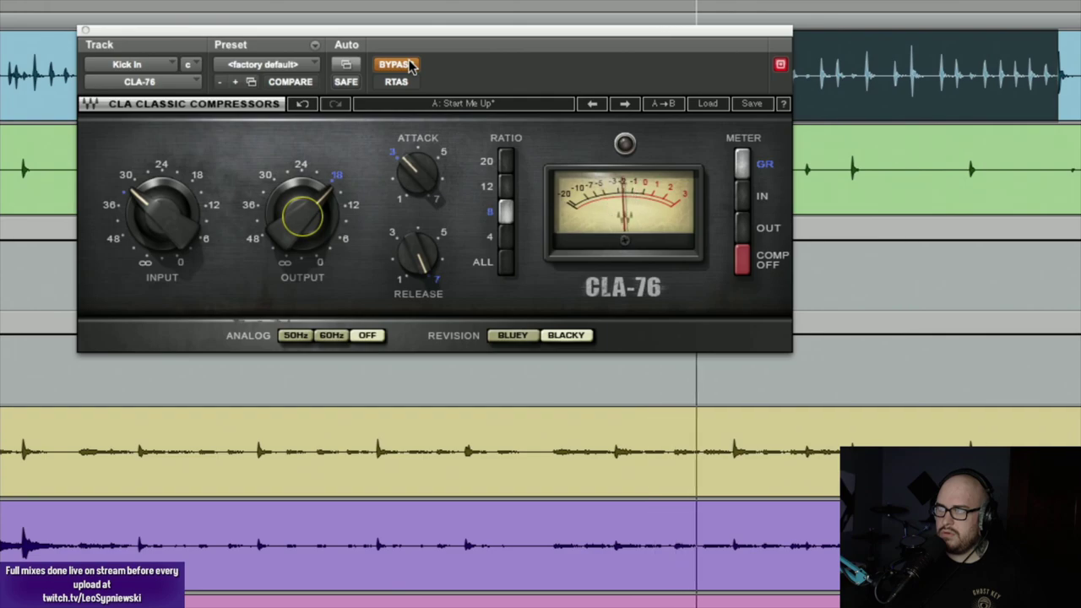
click(410, 65)
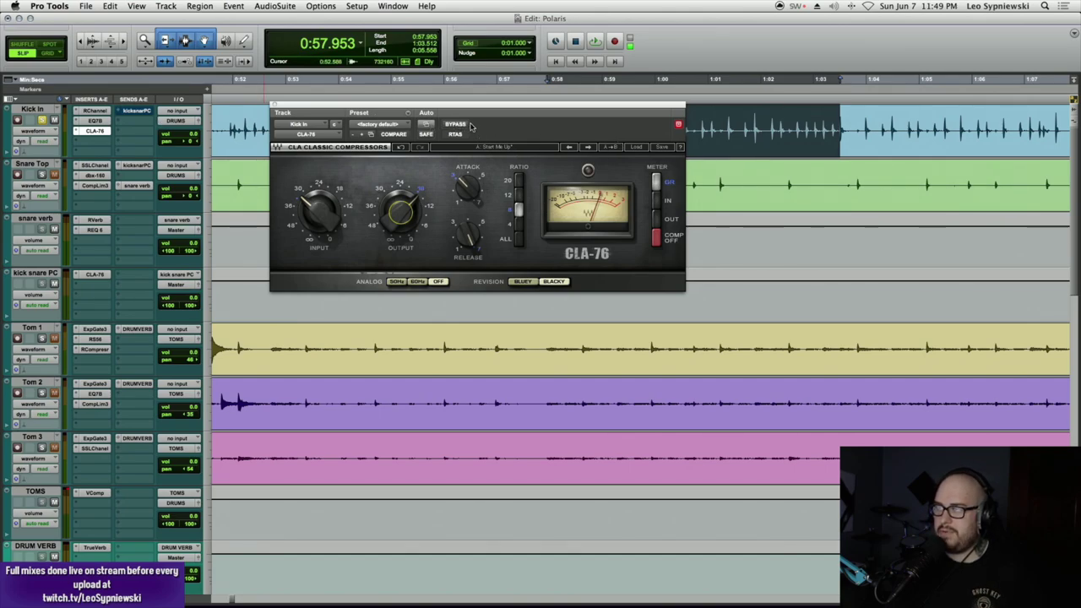
key(space)
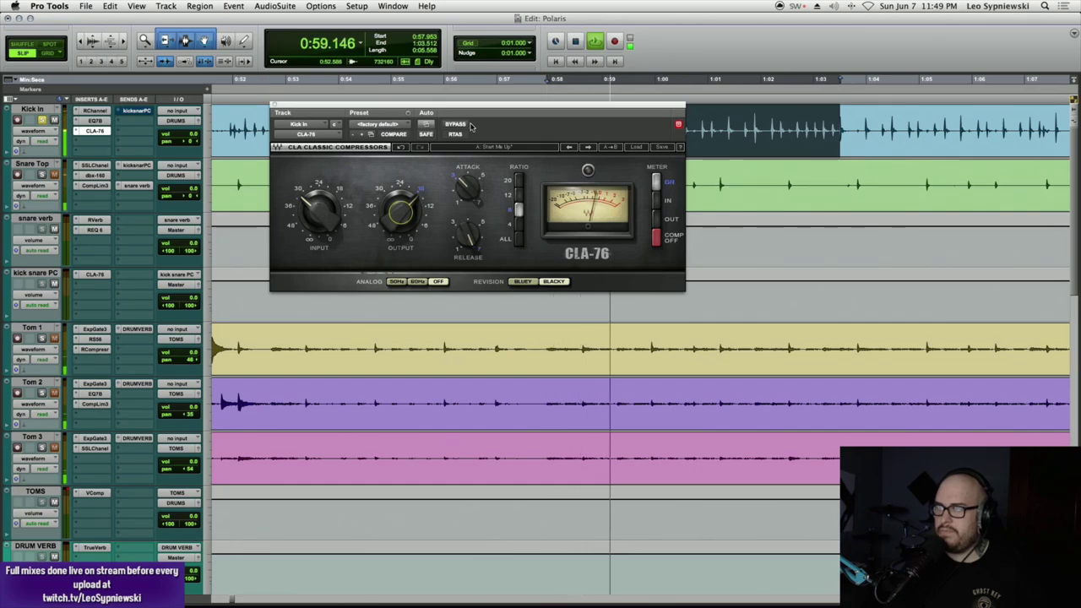
click(677, 124)
key(space)
- Place the edit cursor at 7:07.690 on the Tom 1 track, among the tom hits late in the song
scroll(546, 324, down, 5)
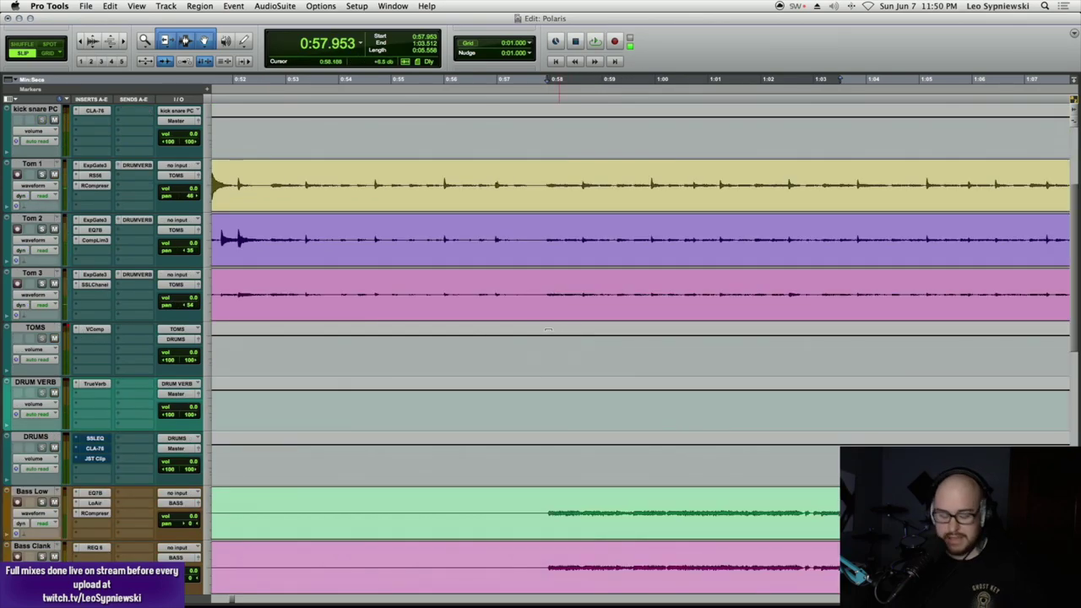
key(r)
key(r)
key(r)
key(r)
key(r)
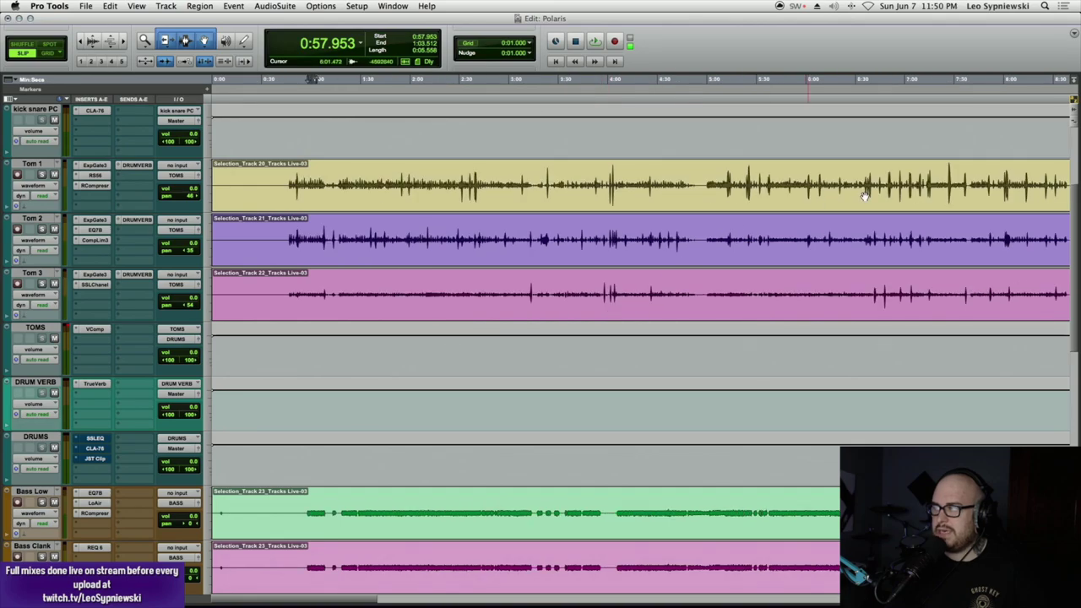
click(923, 179)
key(t)
key(t)
key(t)
key(t)
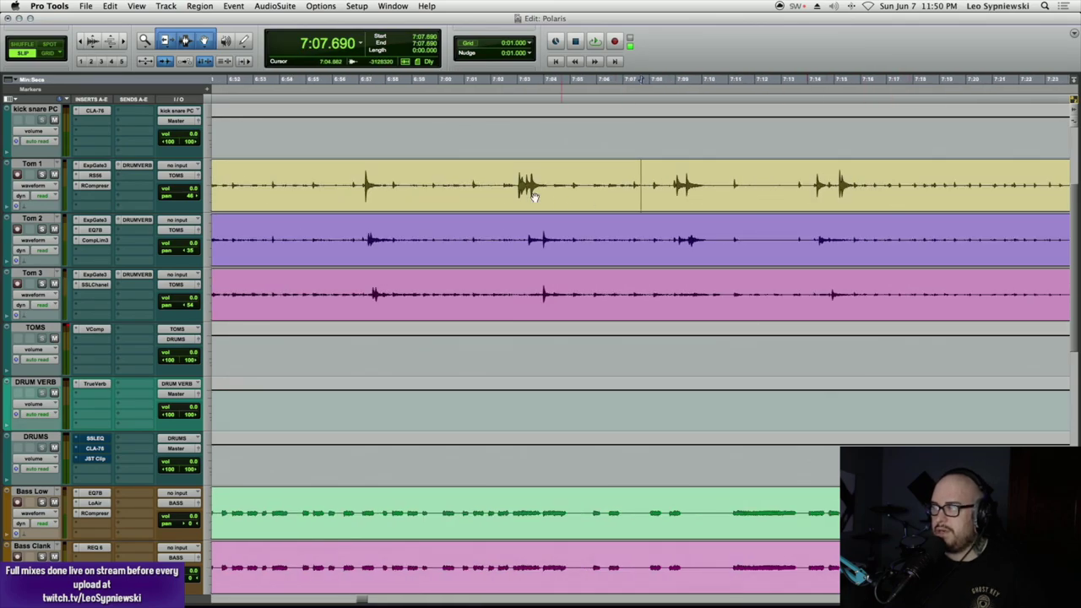
- Examine the Tom 1 hits around 7:02.890 and search the rest of the tom tracks for a suitable fill
click(513, 169)
key(t)
key(t)
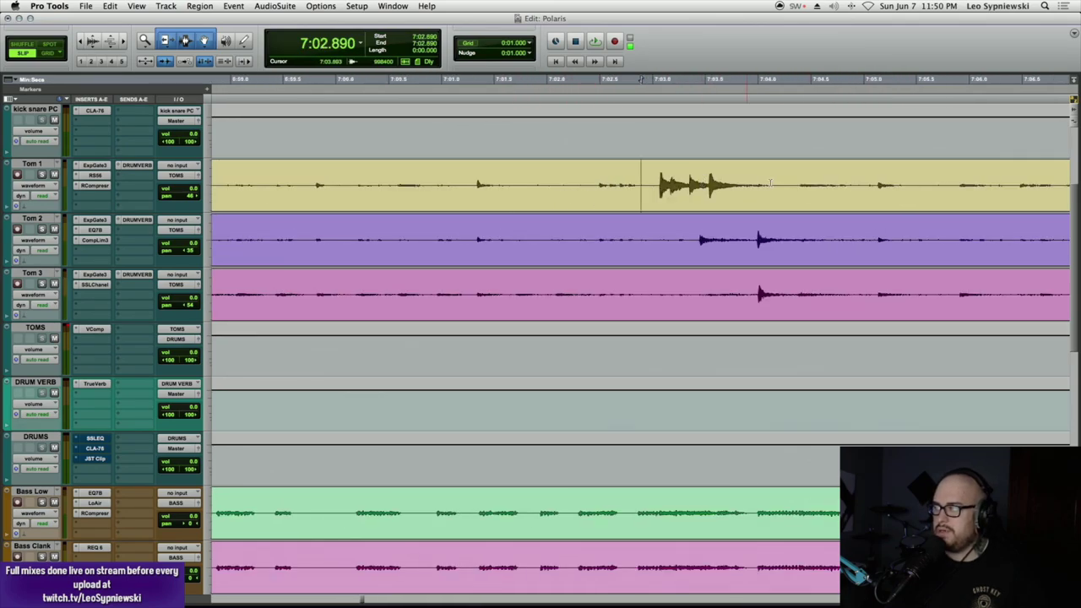
key(r)
key(r)
key(r)
key(r)
key(r)
key(r)
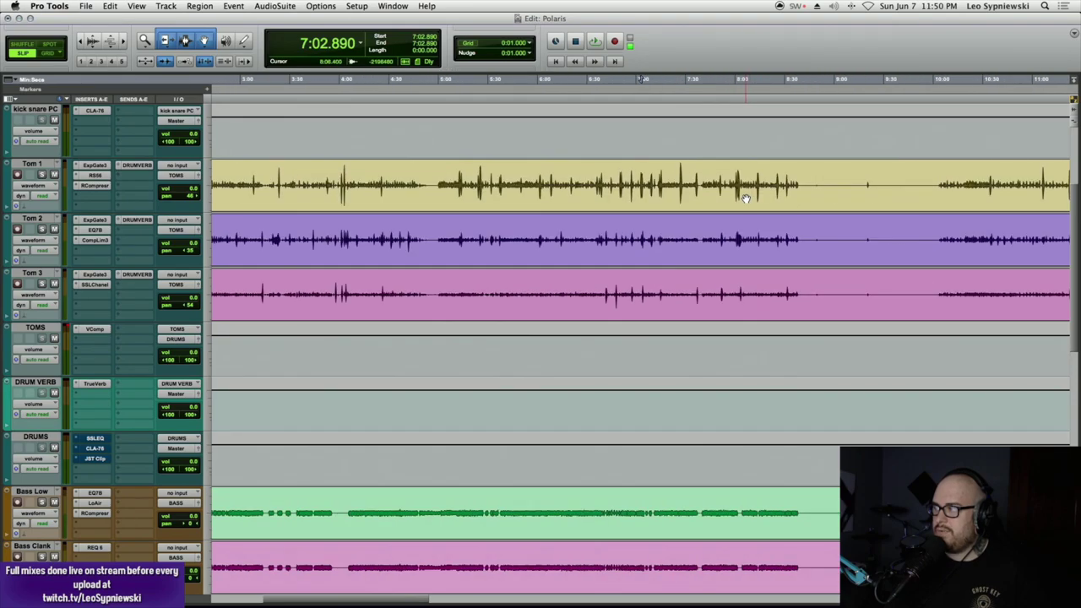
- Select the tom fill from 8:00.690 to 8:04.363 on the Tom 1 track
key(t)
key(t)
key(t)
key(t)
key(t)
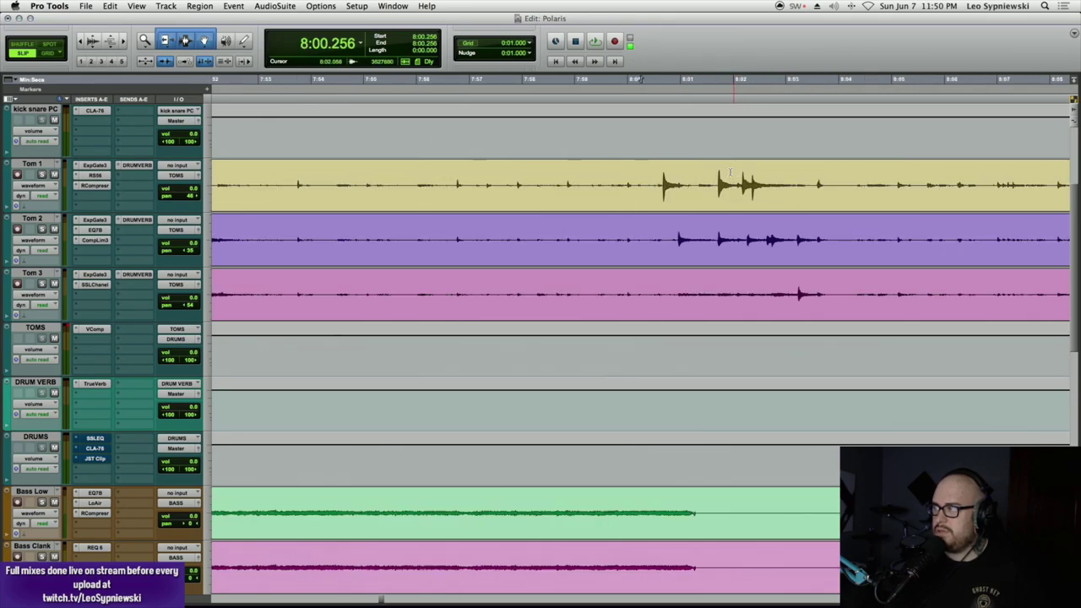
key(space)
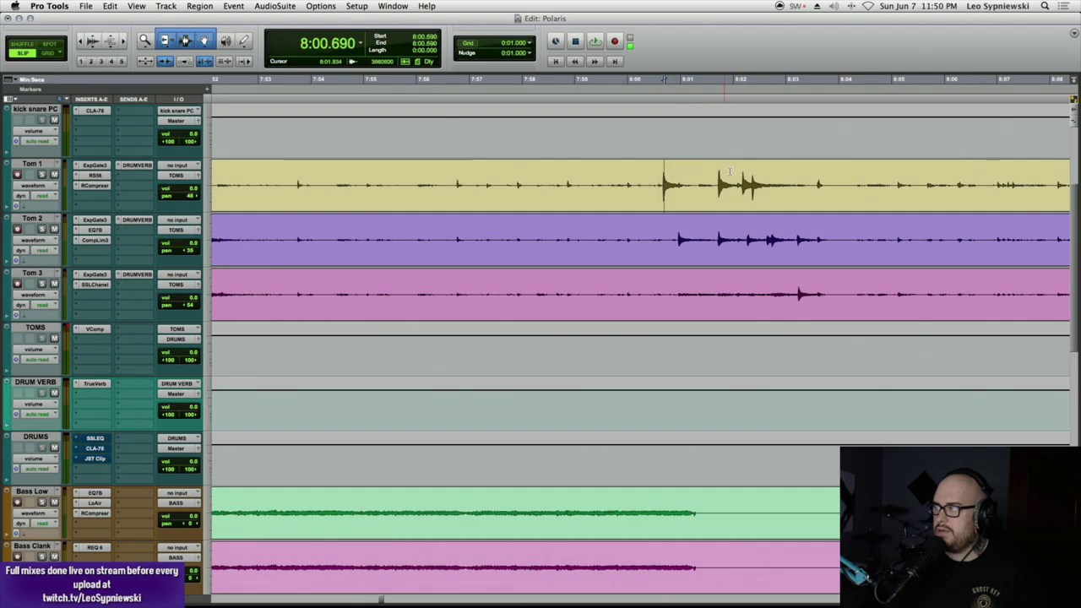
shift+click(861, 182)
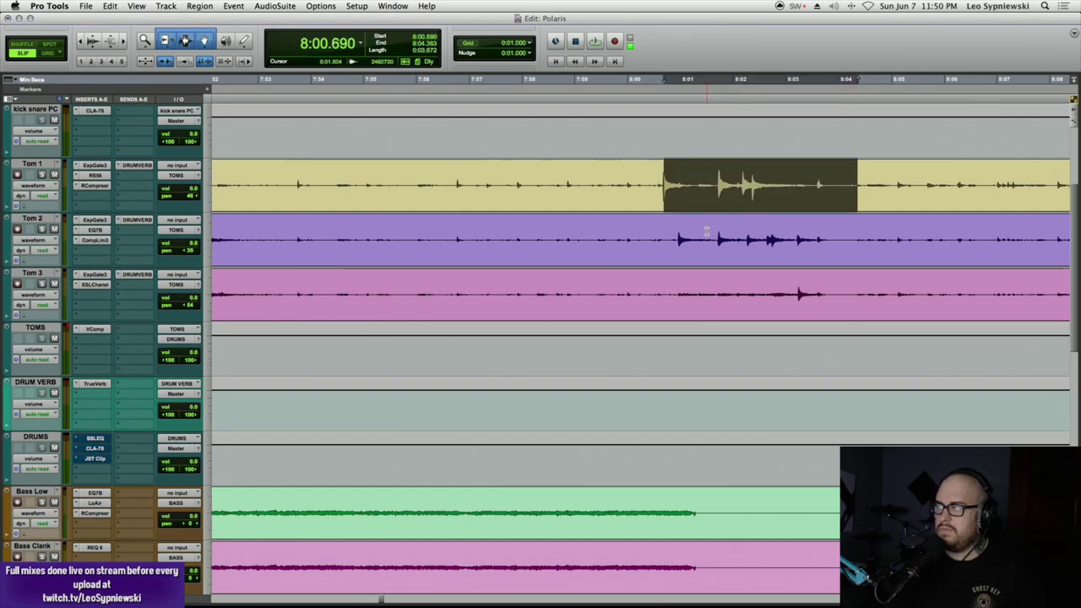
- Listen to the selected tom fill in the full mix, and solo the Tom 1 track to hear it on its own
key(space)
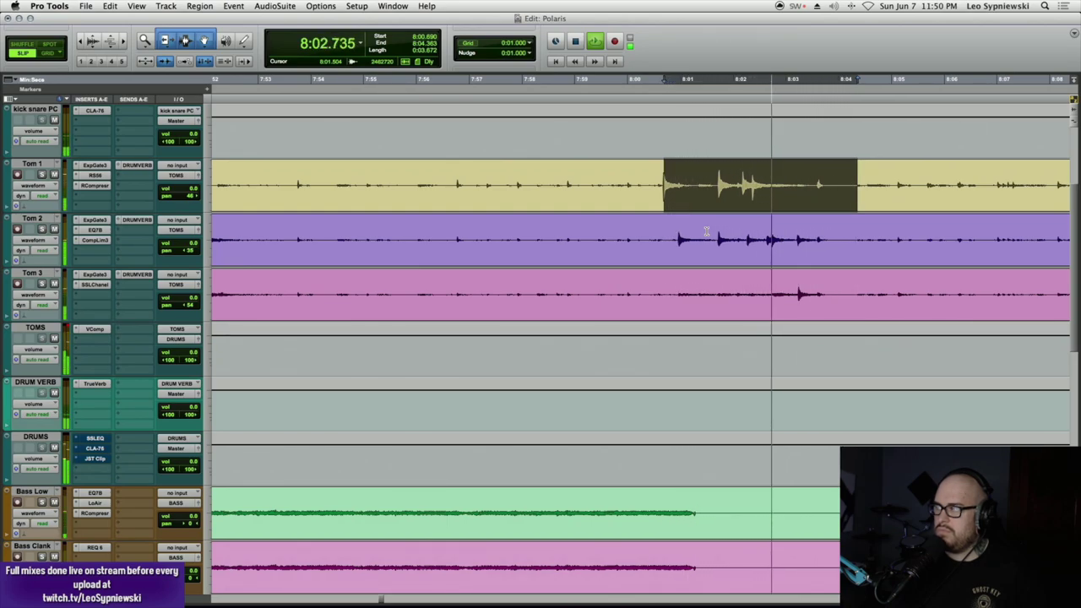
key(space)
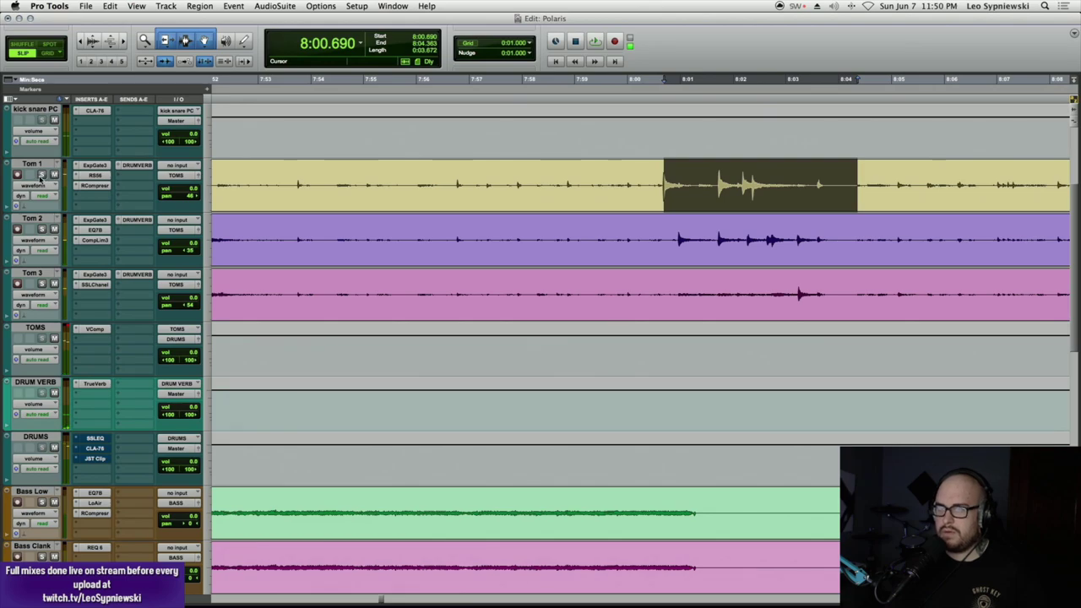
click(41, 175)
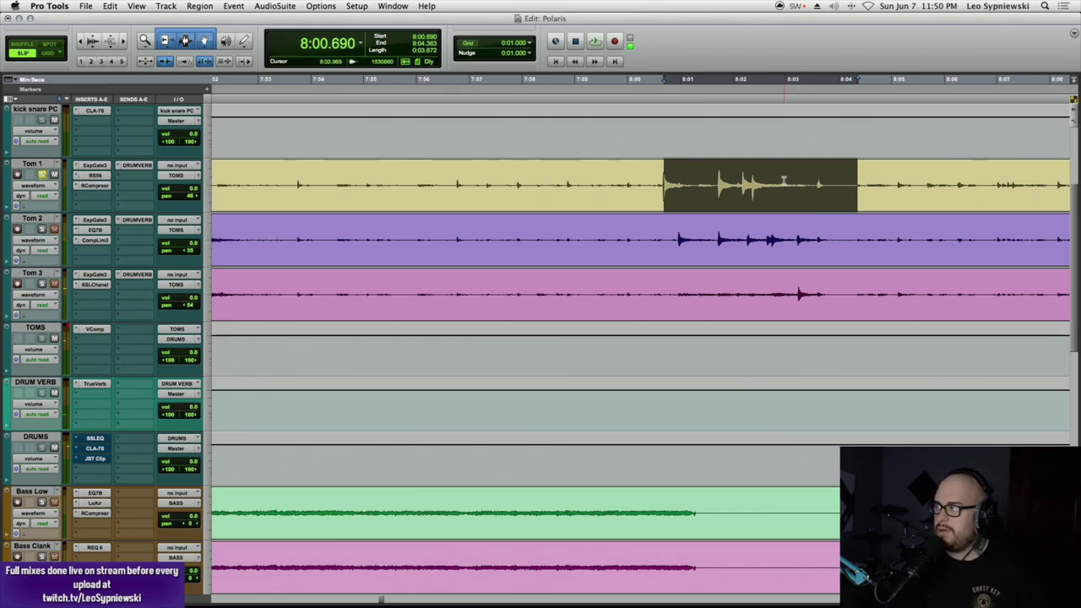
key(space)
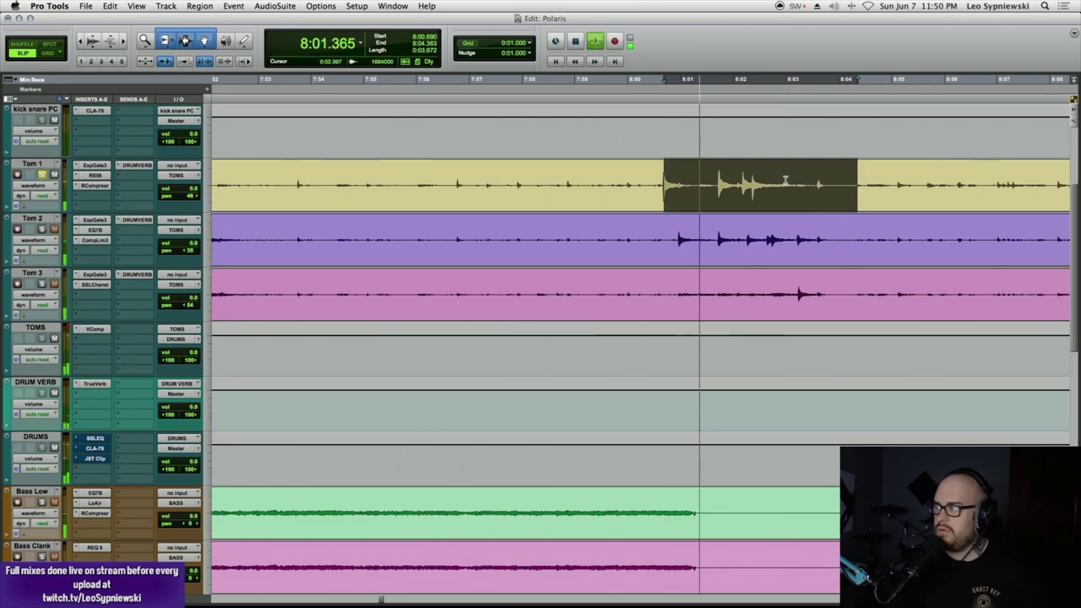
- Open the Tom 1 track's Expander/Gate, stop playback, and point out the side-chain listen option
click(100, 166)
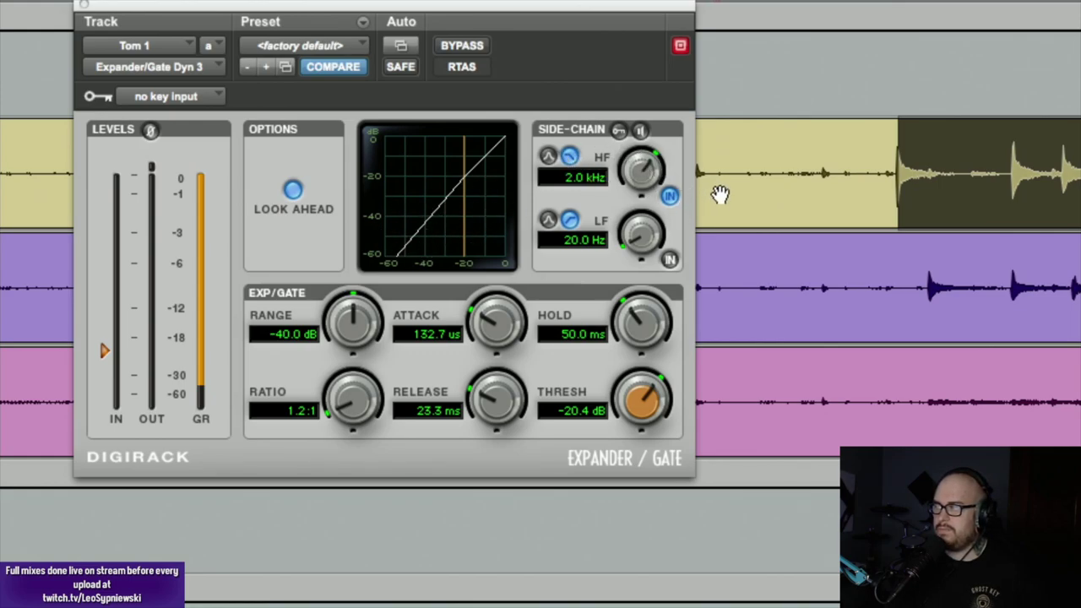
key(space)
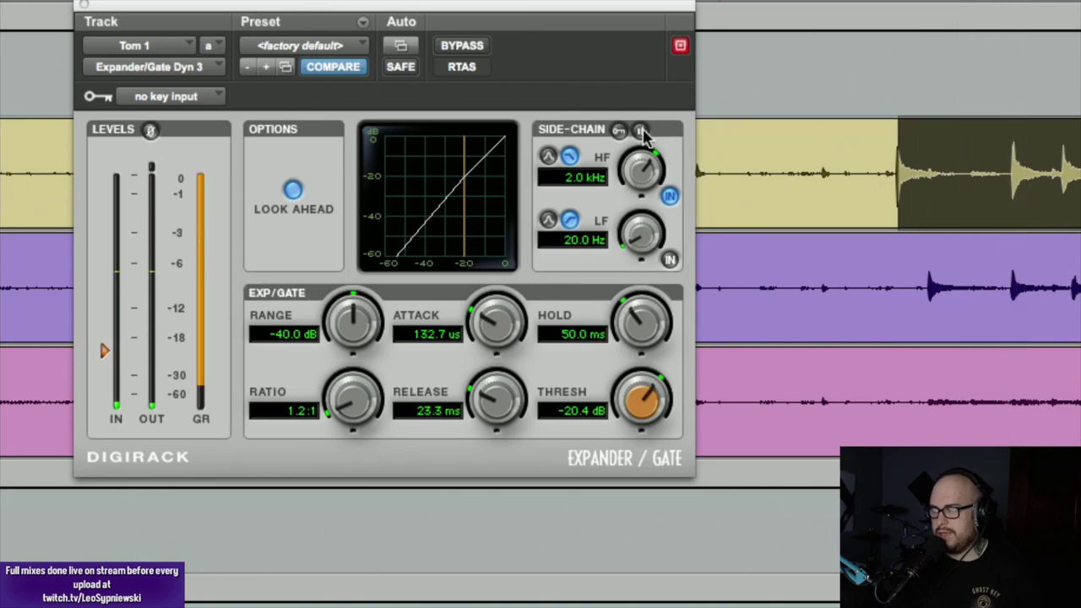
click(641, 131)
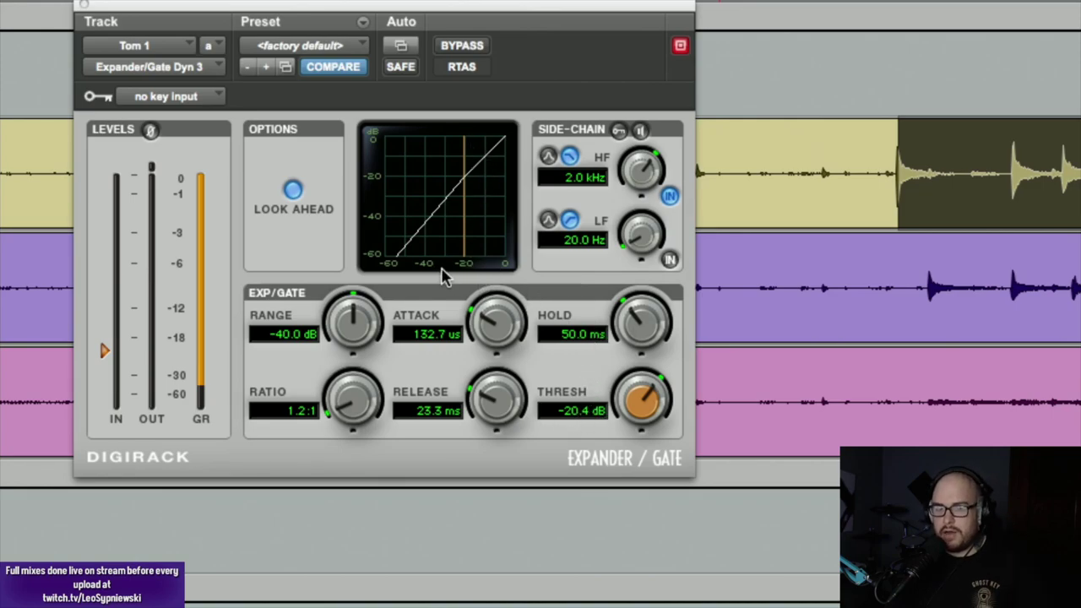
- Compare Tom 1 with the Expander/Gate bypassed and active during playback, leaving it active
click(473, 55)
key(space)
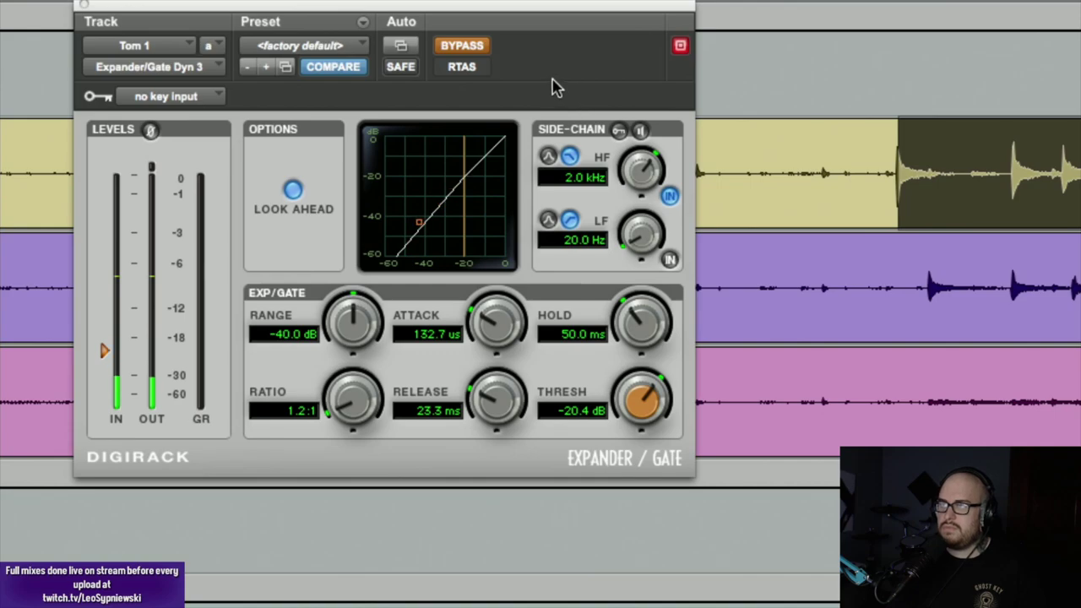
click(471, 44)
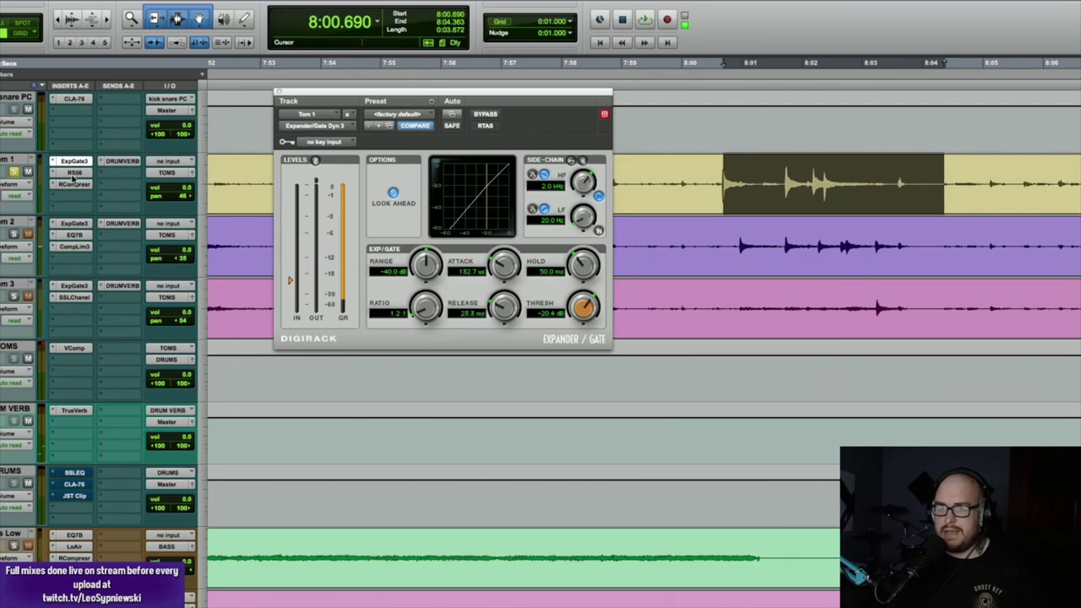
- Open Tom 1's RS56 tone control, compare the tom with it bypassed and active, and close its window
click(74, 173)
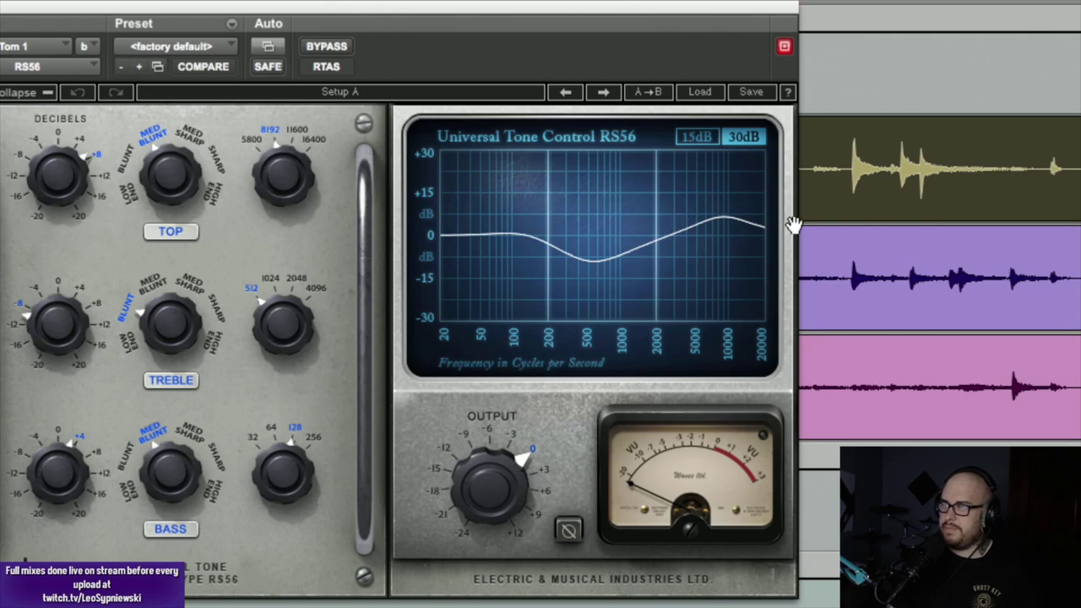
click(336, 48)
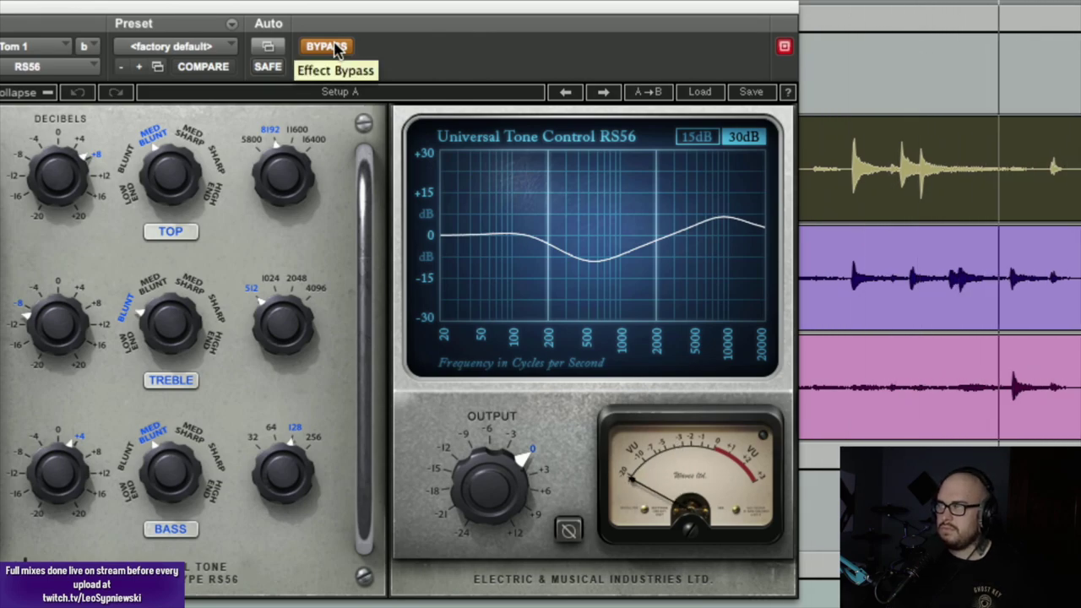
click(337, 47)
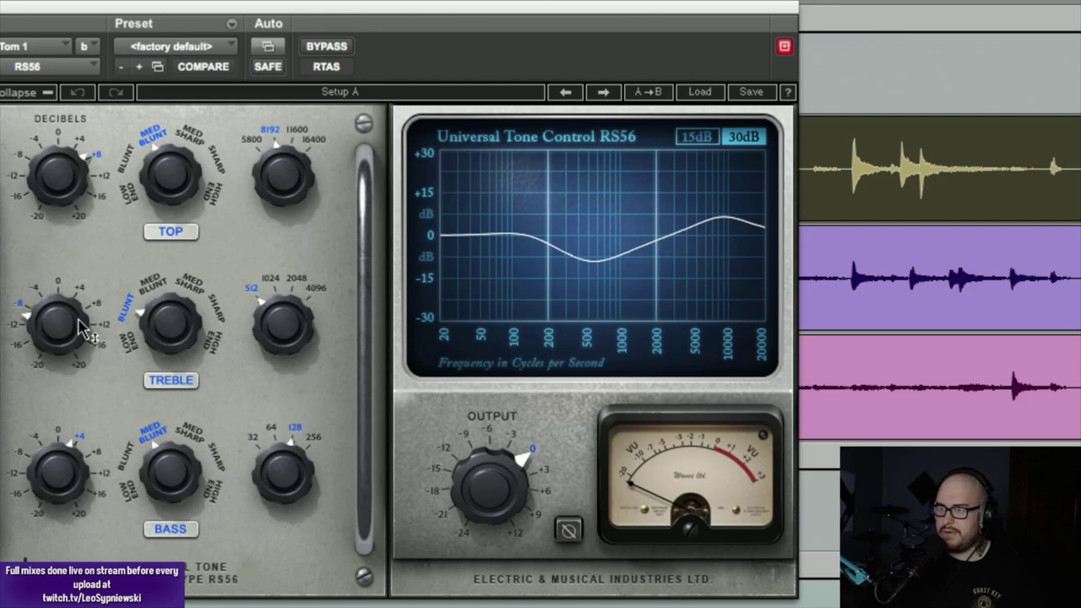
mouse_move(87, 326)
mouse_down()
mouse_move(87, 260)
mouse_move(87, 327)
mouse_up()
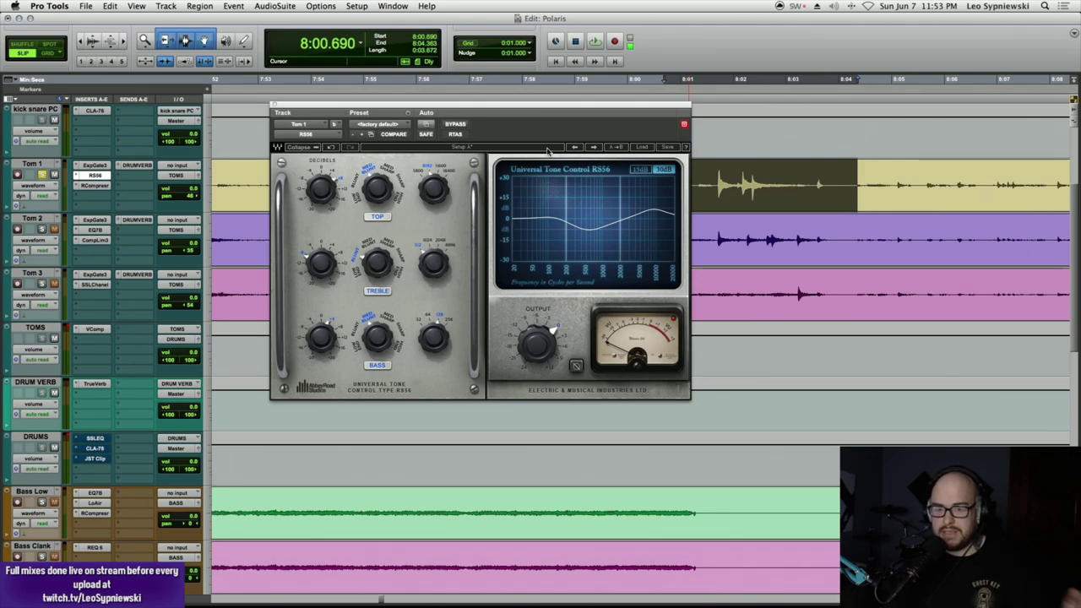
click(276, 105)
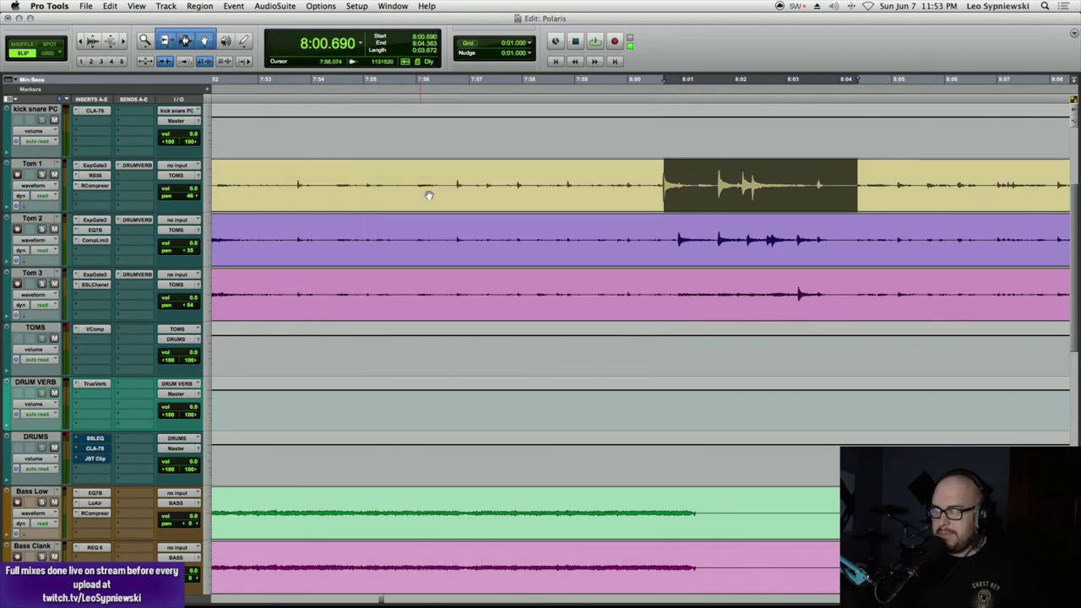
- With Tom 2 soloed in playback, set its Expander/Gate threshold to -21.3 dB and compare the gate bypassed and active
click(42, 229)
key(space)
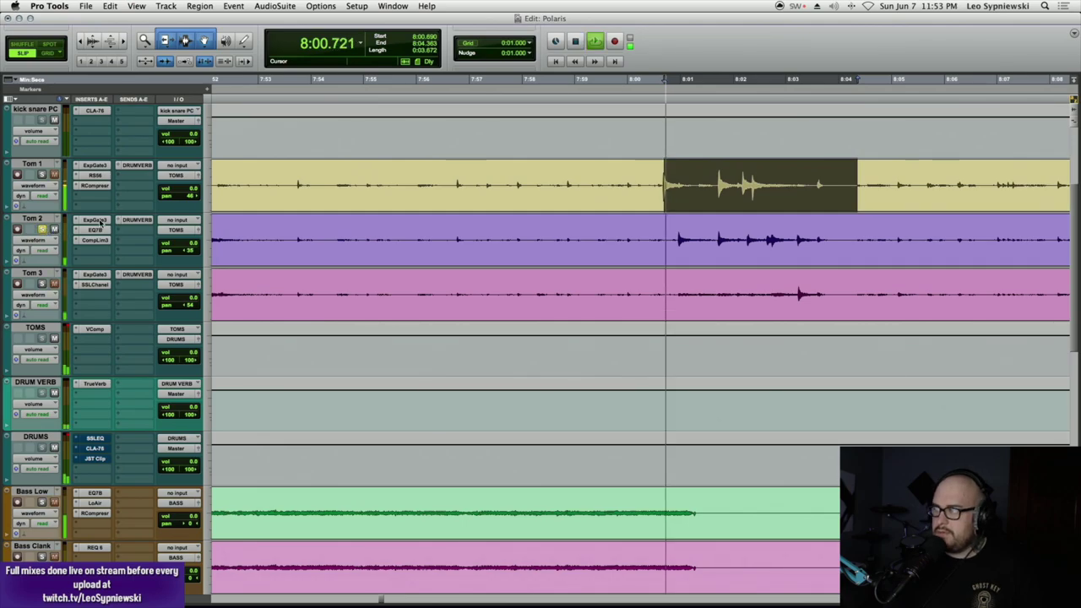
click(96, 220)
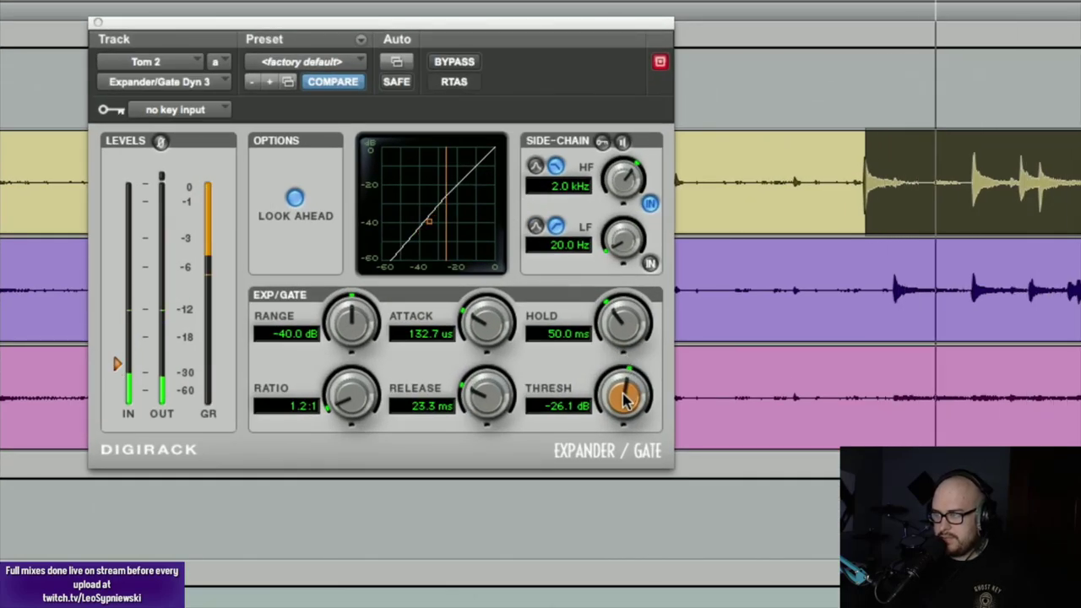
drag(625, 400, 627, 382)
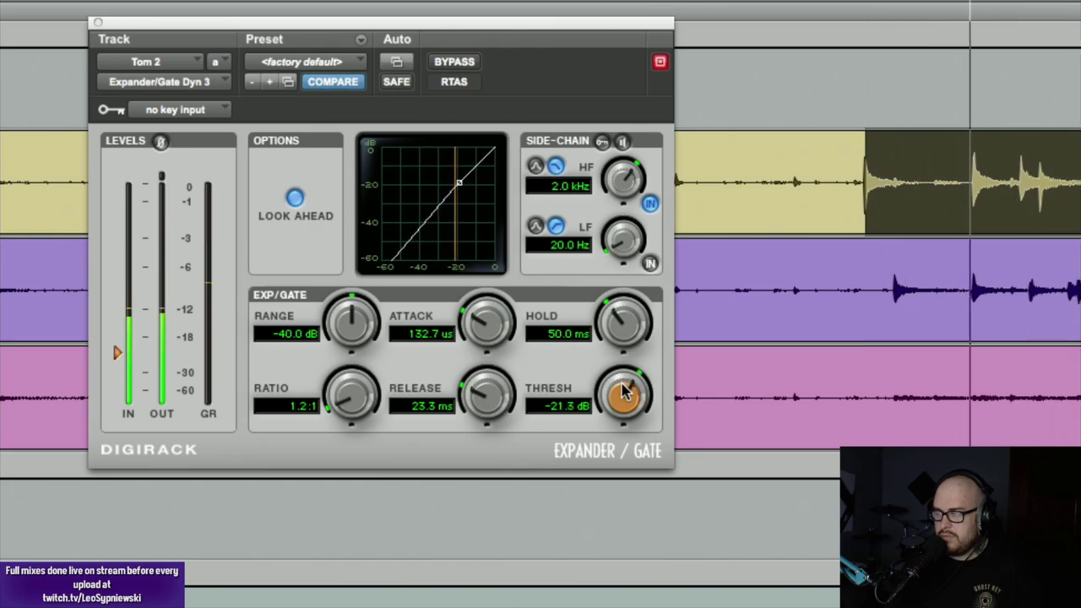
click(456, 66)
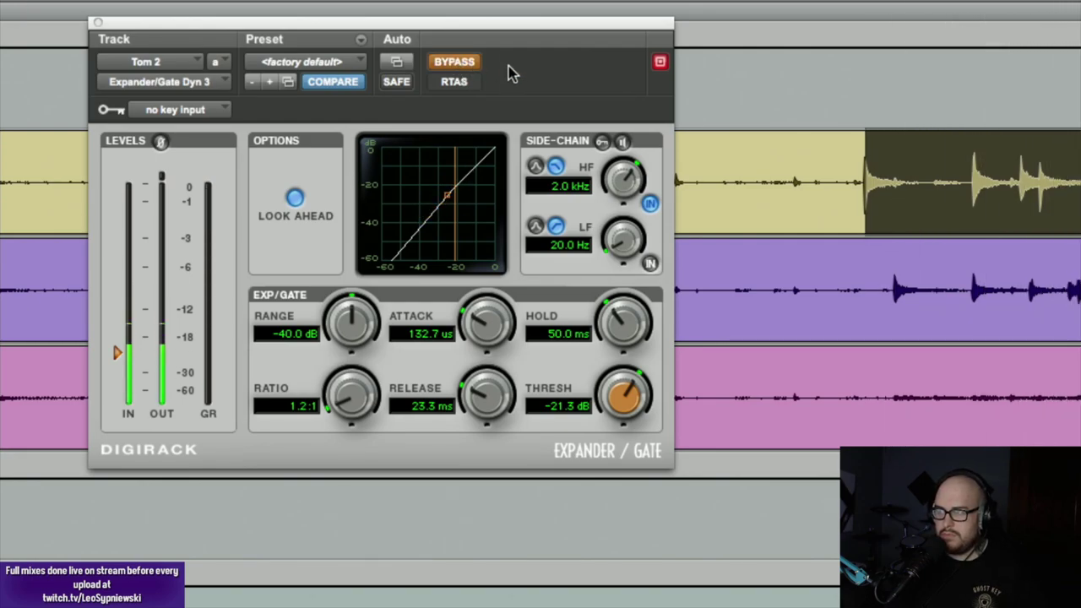
click(478, 66)
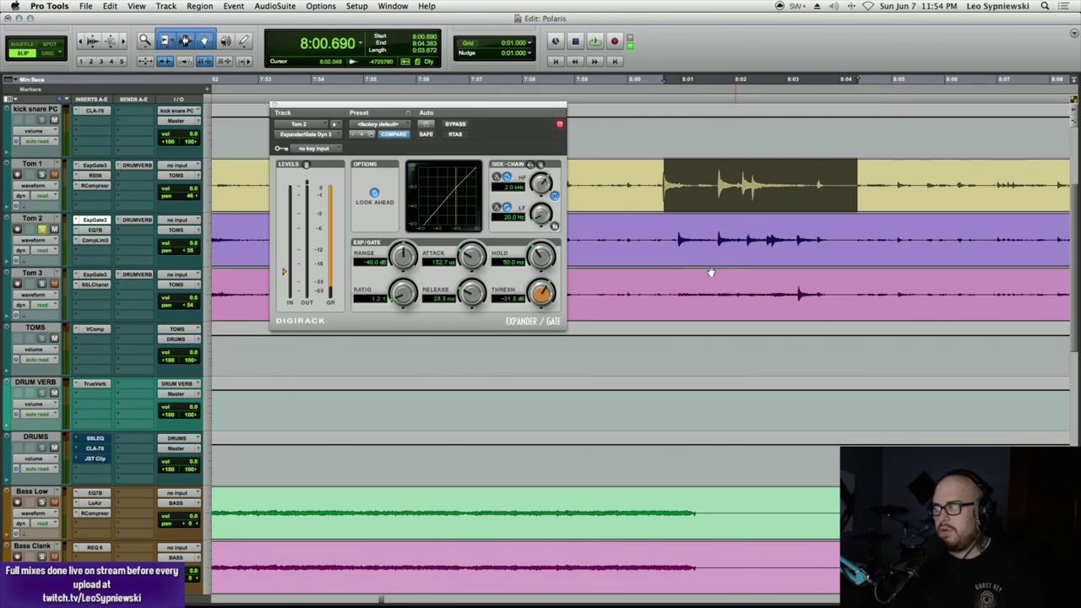
- Open Tom 2's EQ 3 7-Band and compare the tom with the EQ bypassed and active, leaving it active
click(98, 230)
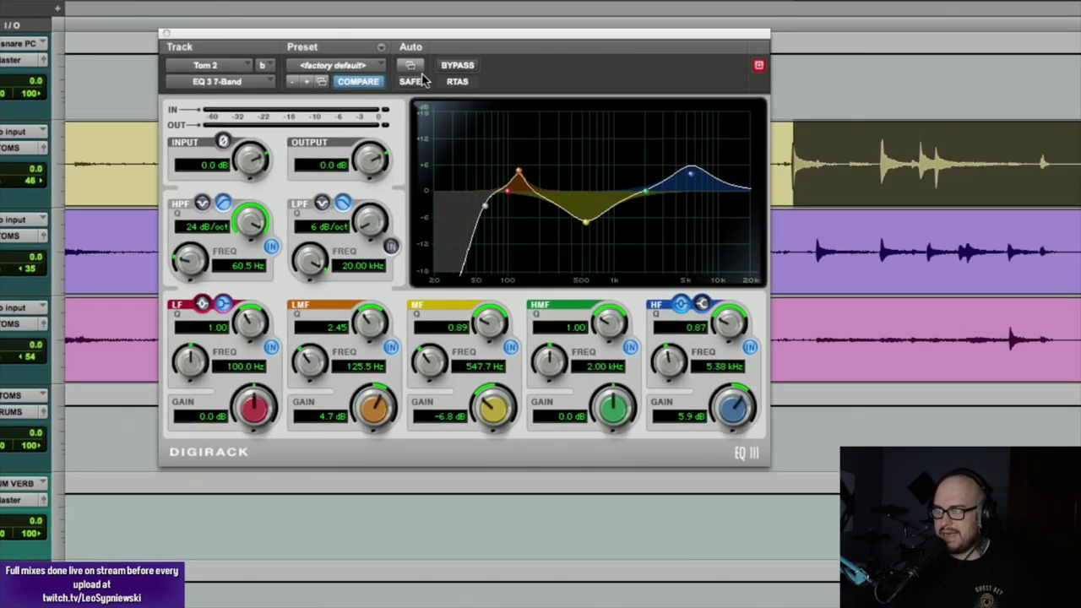
click(459, 66)
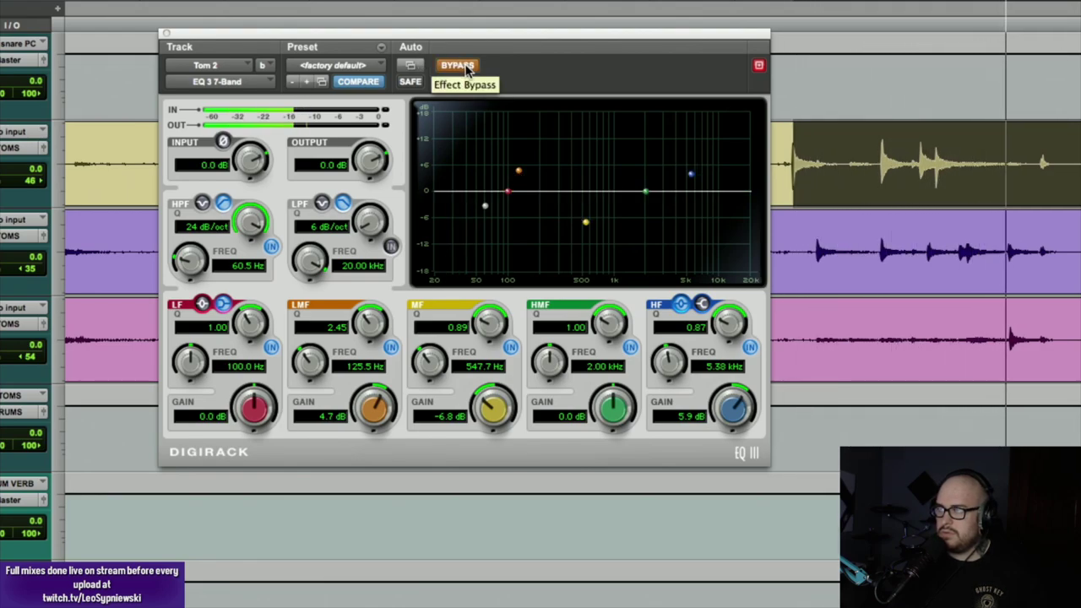
click(459, 66)
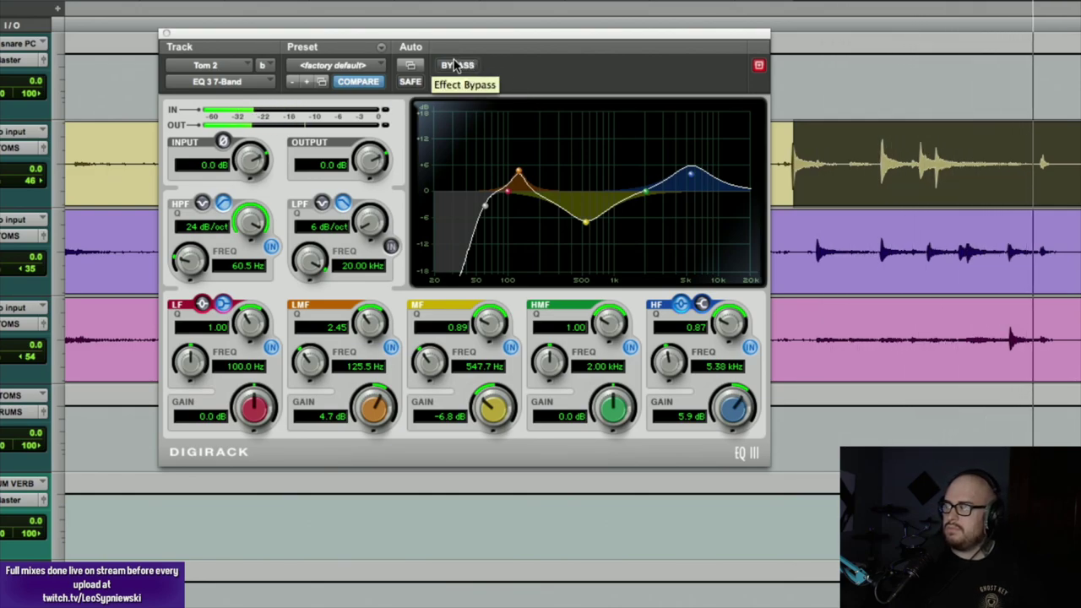
click(458, 66)
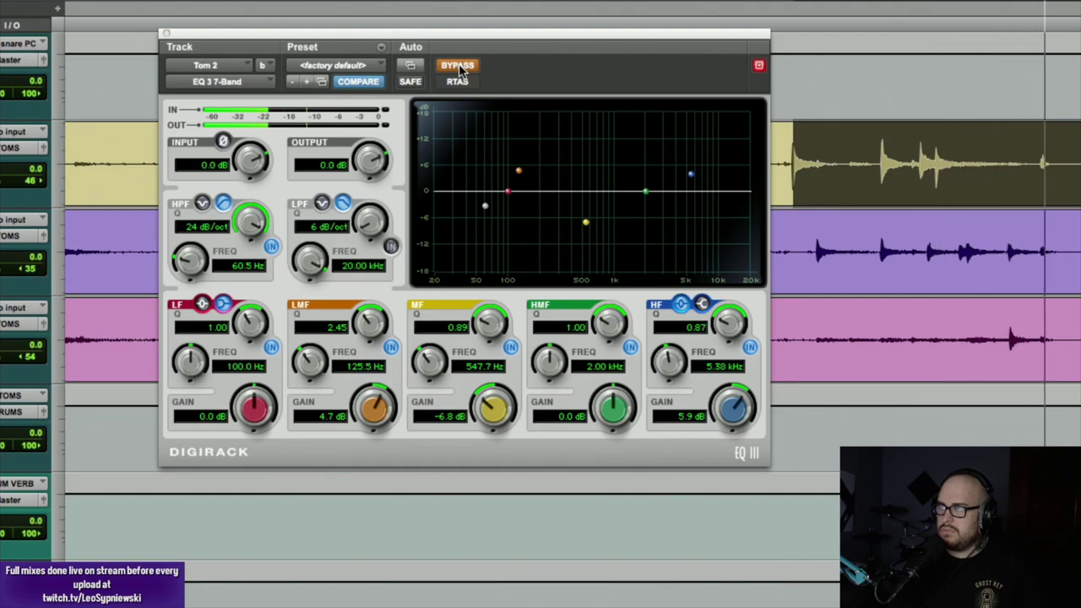
click(461, 69)
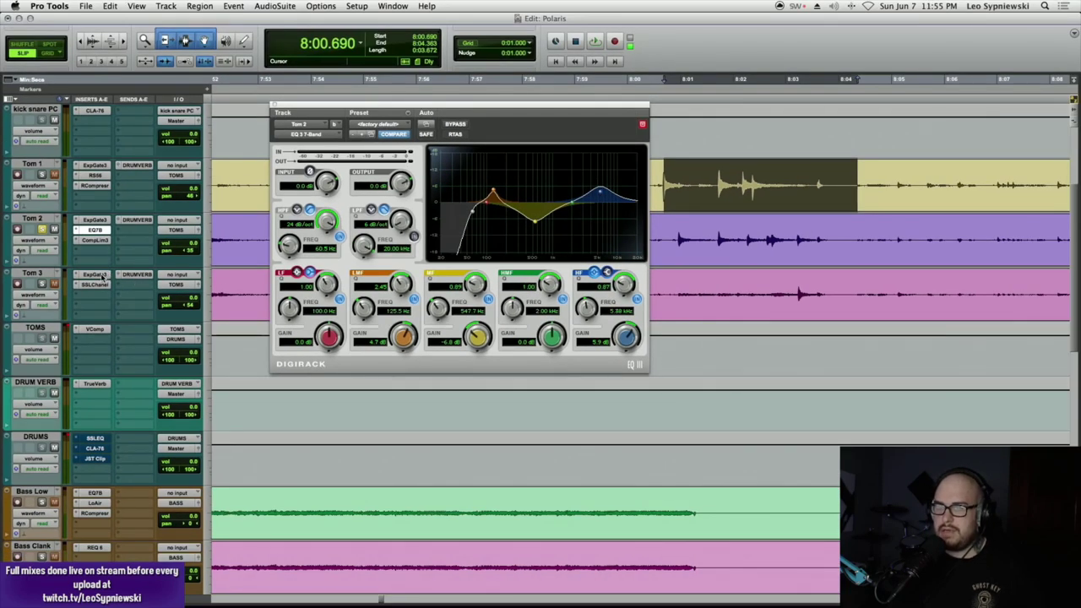
- Open the Expander/Gate on Tom 3, solo the track, and compare the gate bypassed and active during playback
click(97, 275)
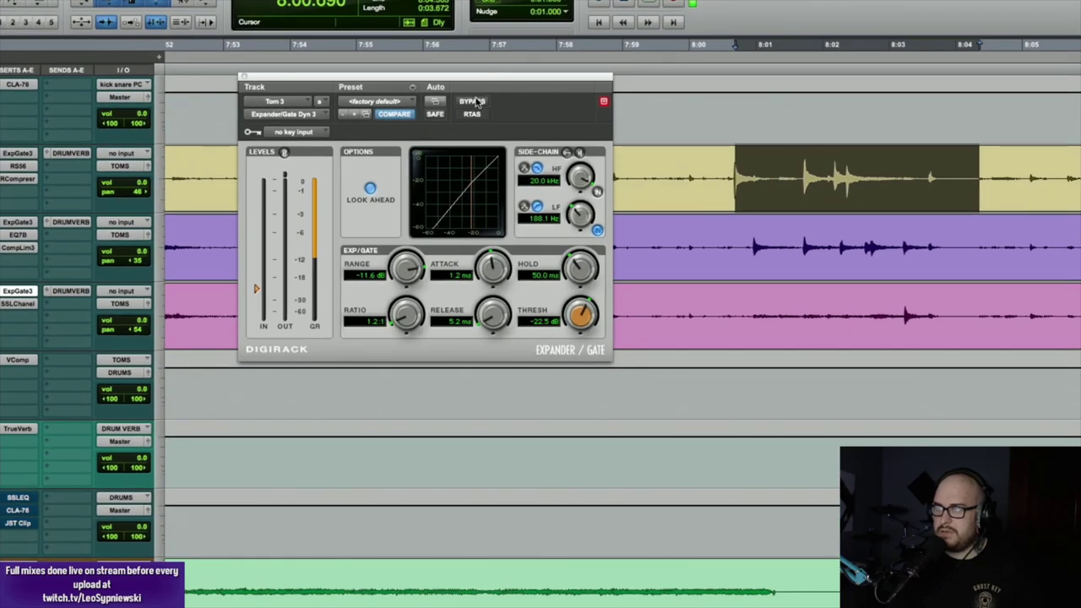
key(space)
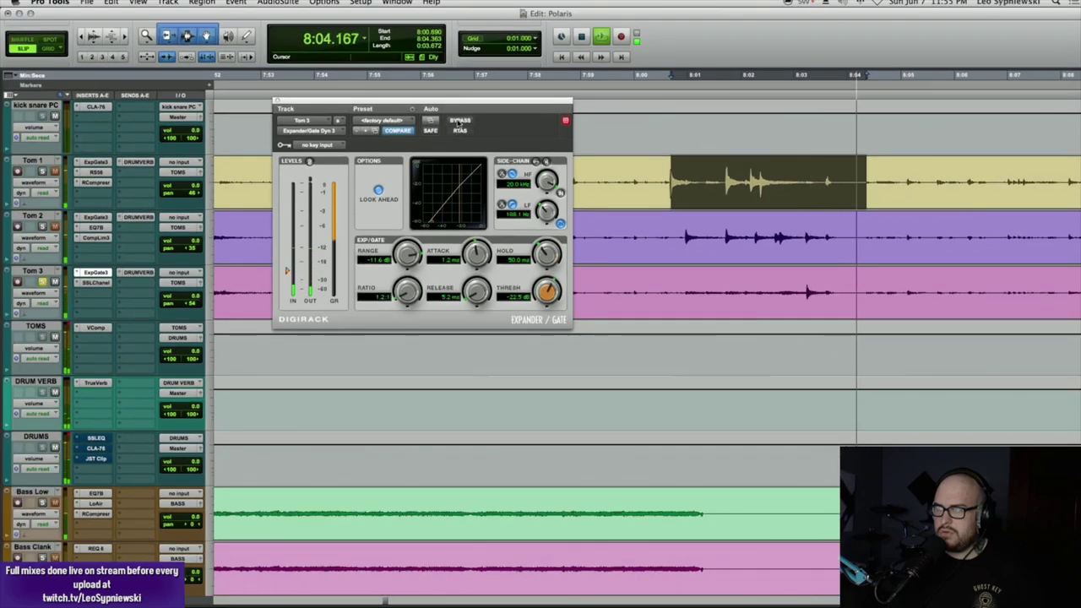
click(459, 122)
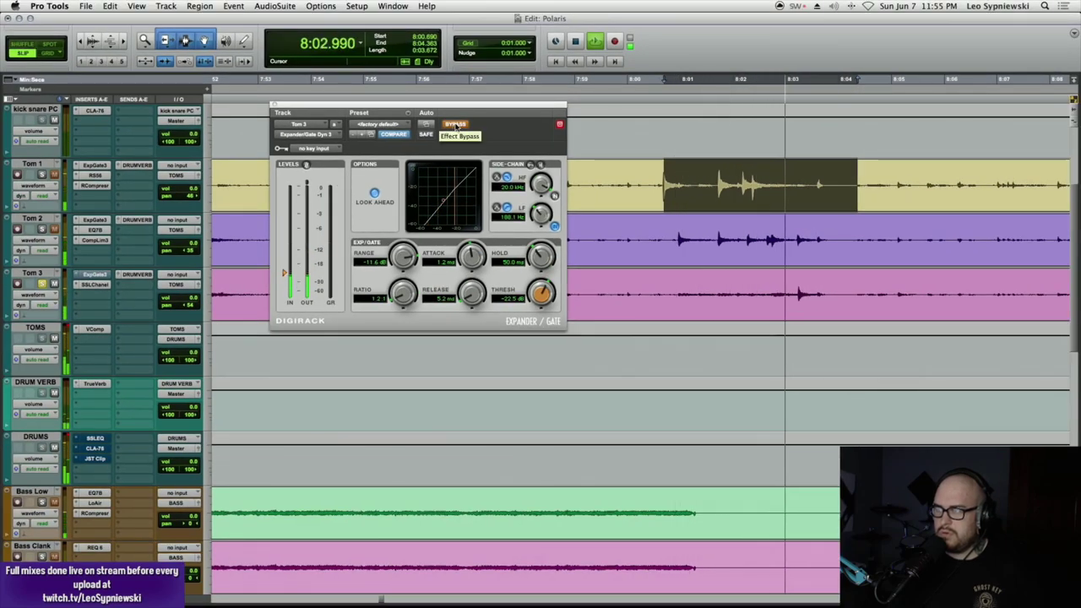
click(456, 124)
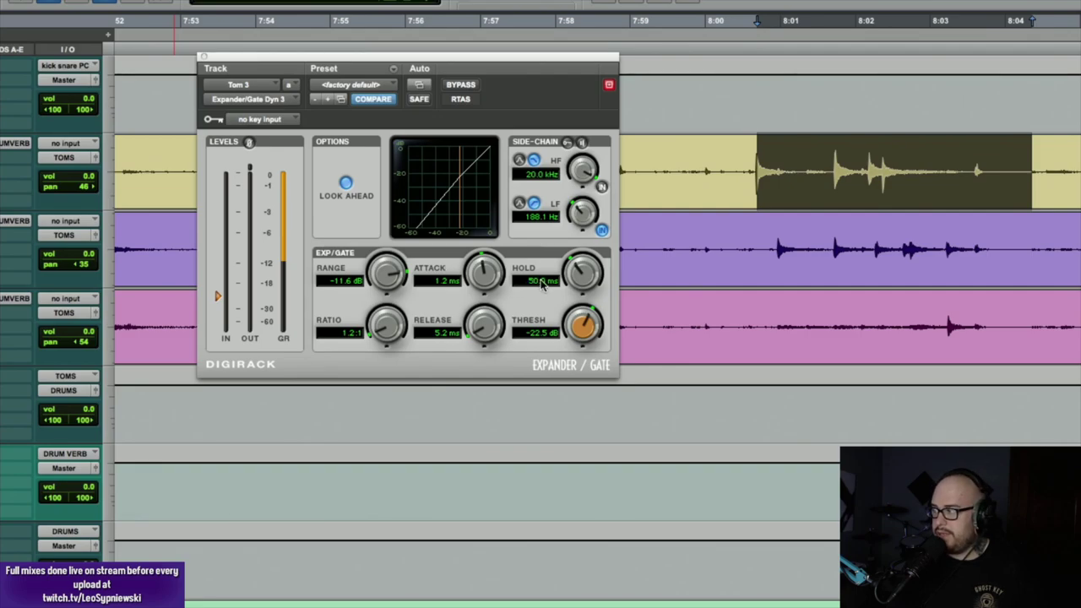
- Loop the Tom 3 hit and set its gate's side-chain LF filter to 304.8 Hz, leaving side-chain listening off
drag(919, 322, 1012, 322)
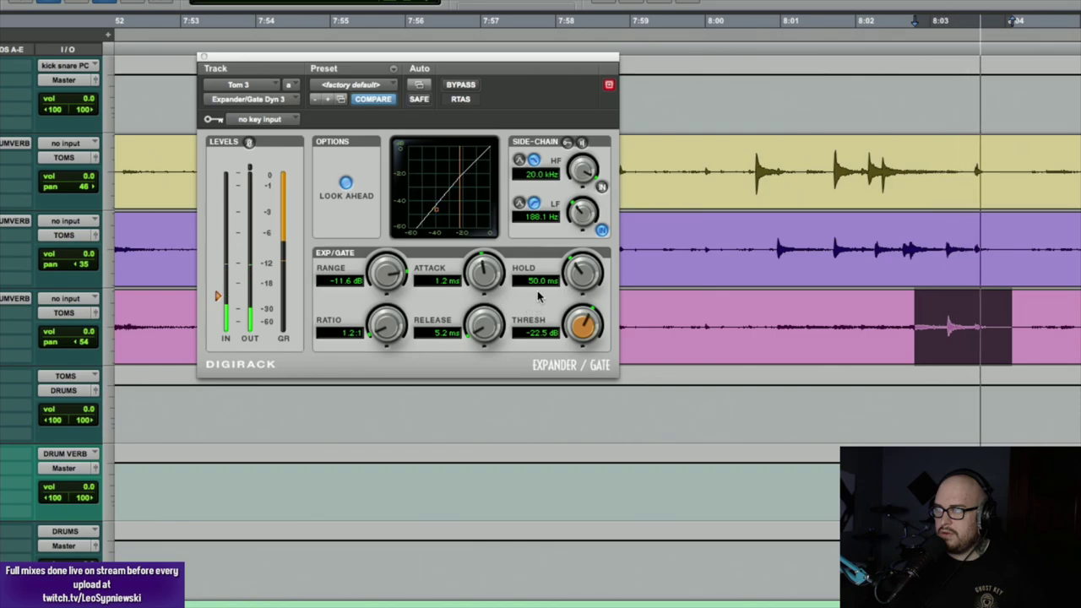
drag(589, 201, 592, 213)
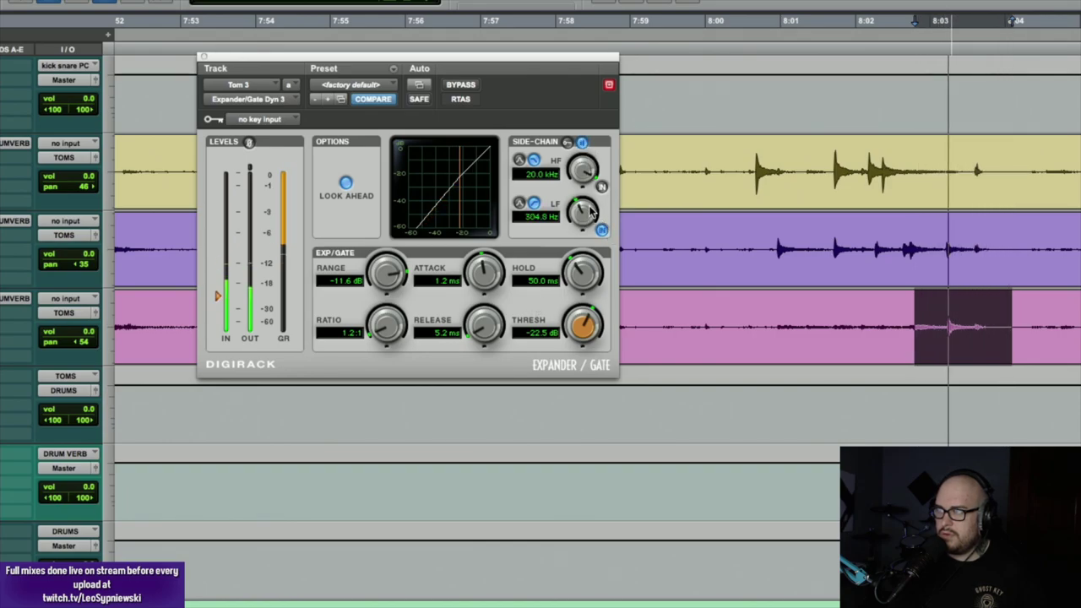
click(582, 142)
- Set Tom 3's gate ratio to 1.7:1 and range to -6.9 dB, and compare the gate bypassed and active
drag(380, 330, 395, 322)
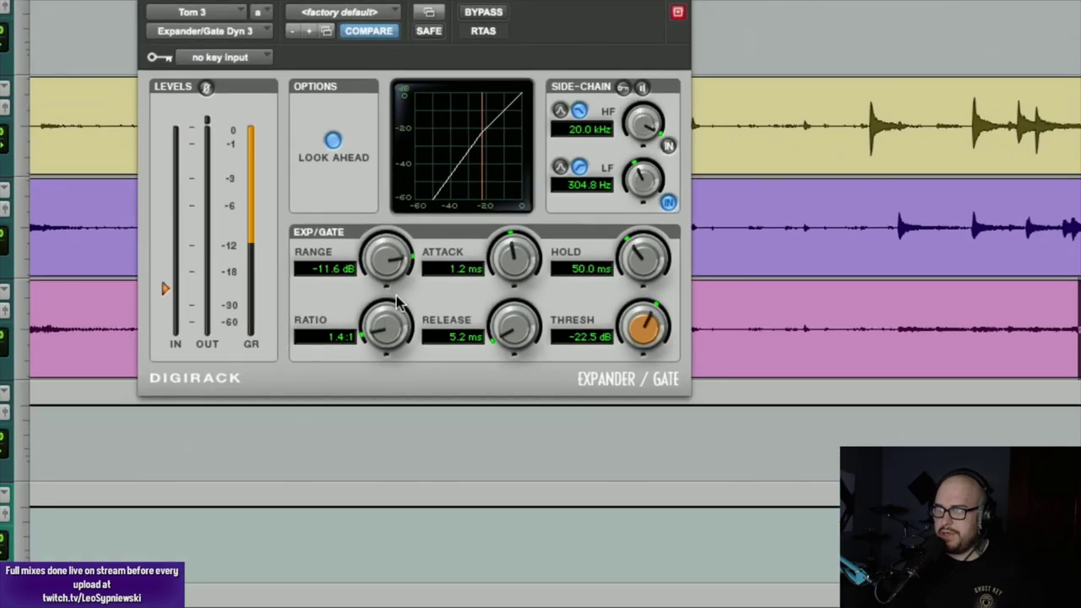
drag(397, 303, 393, 316)
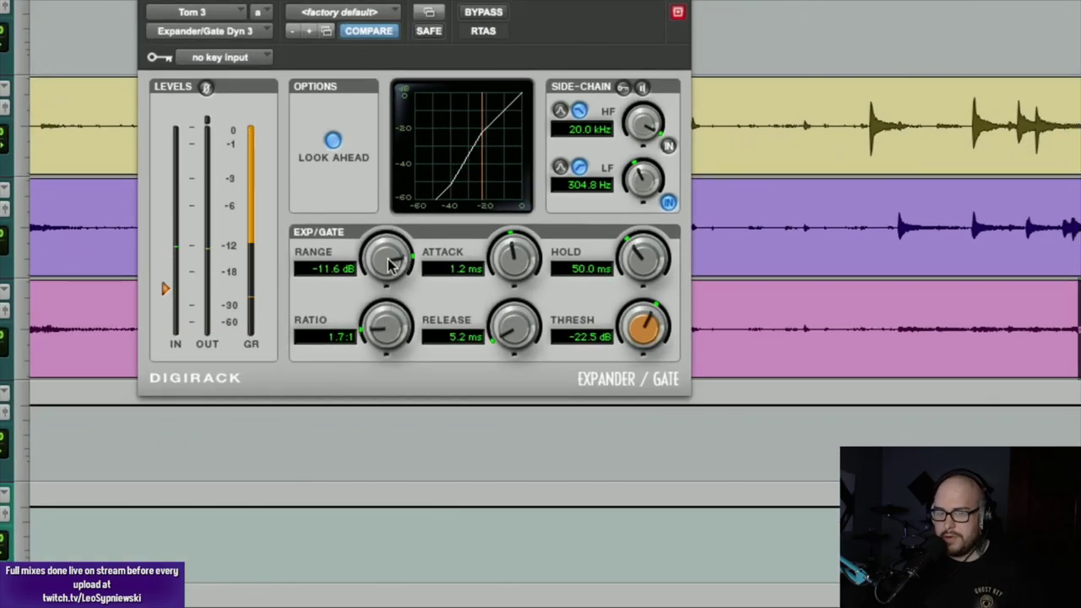
drag(385, 264, 385, 254)
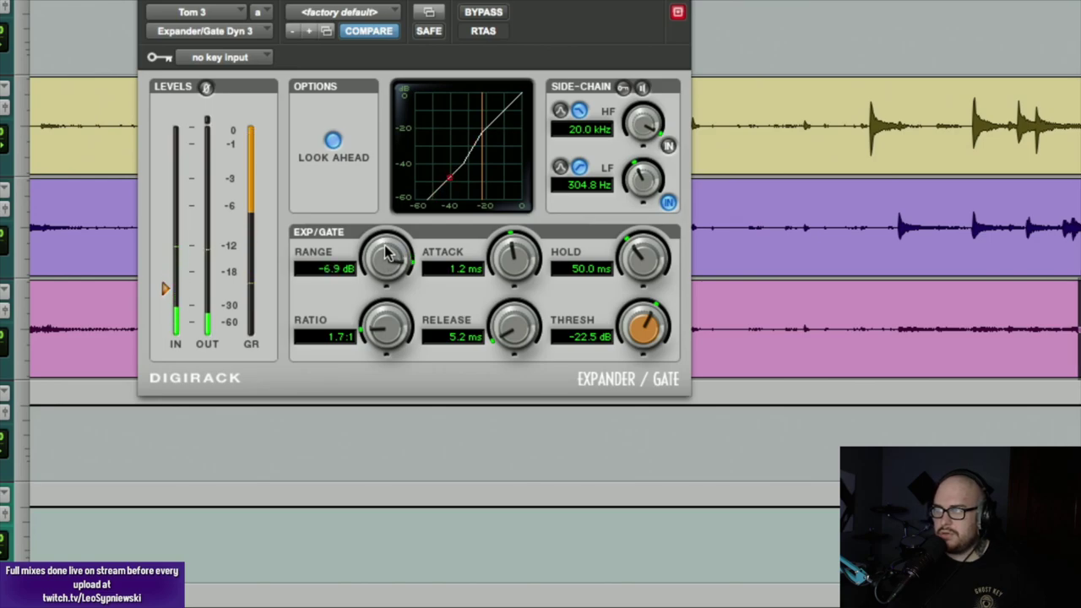
click(497, 13)
click(498, 14)
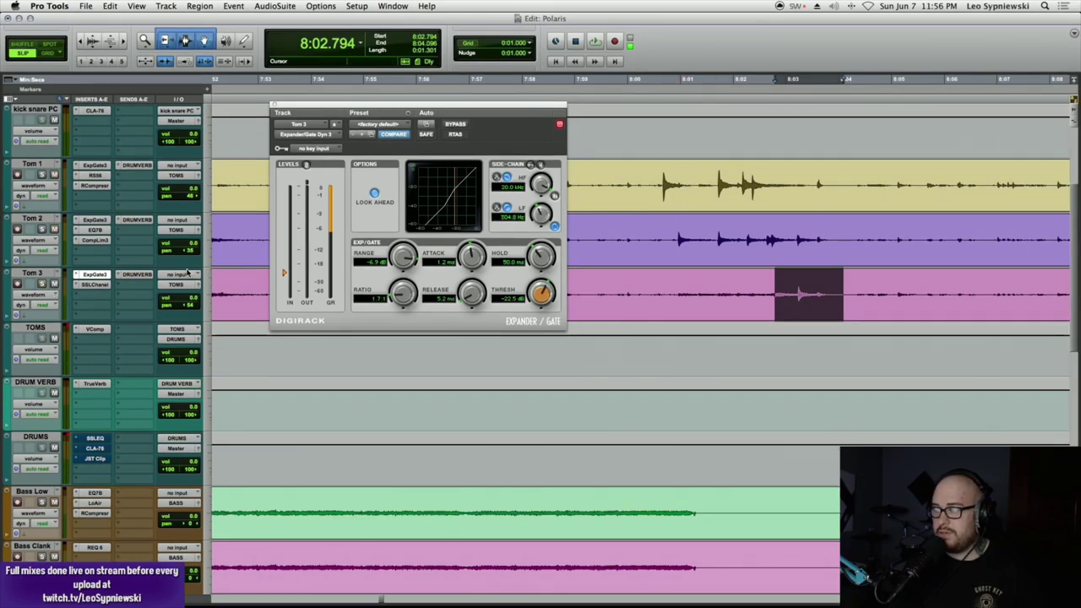
- Play the tom fill from 8:00.458 with no track soloed, and close Tom 3's Expander/Gate
click(655, 182)
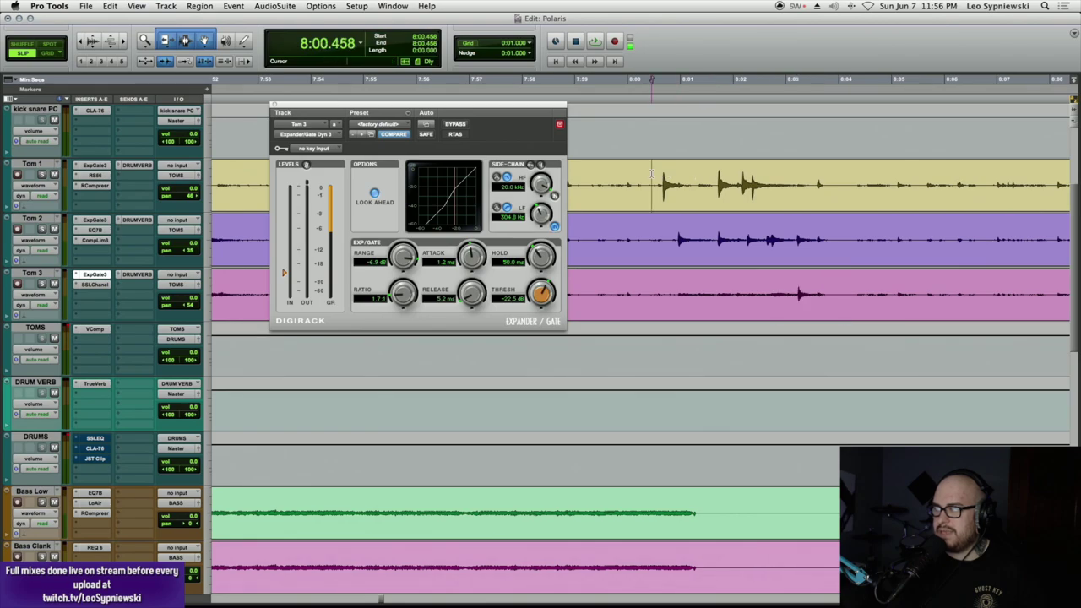
key(space)
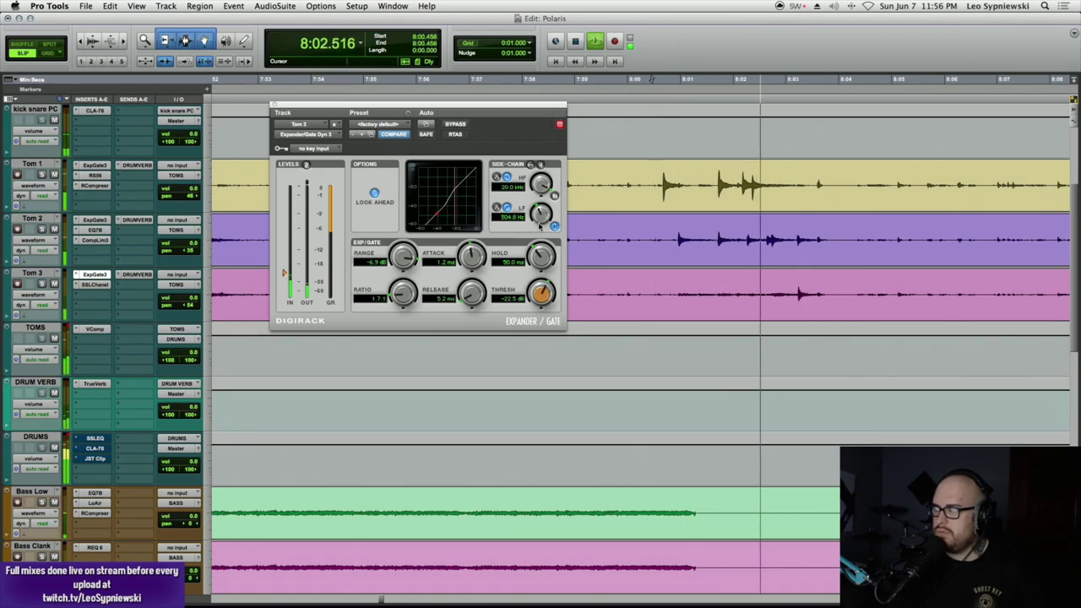
key(space)
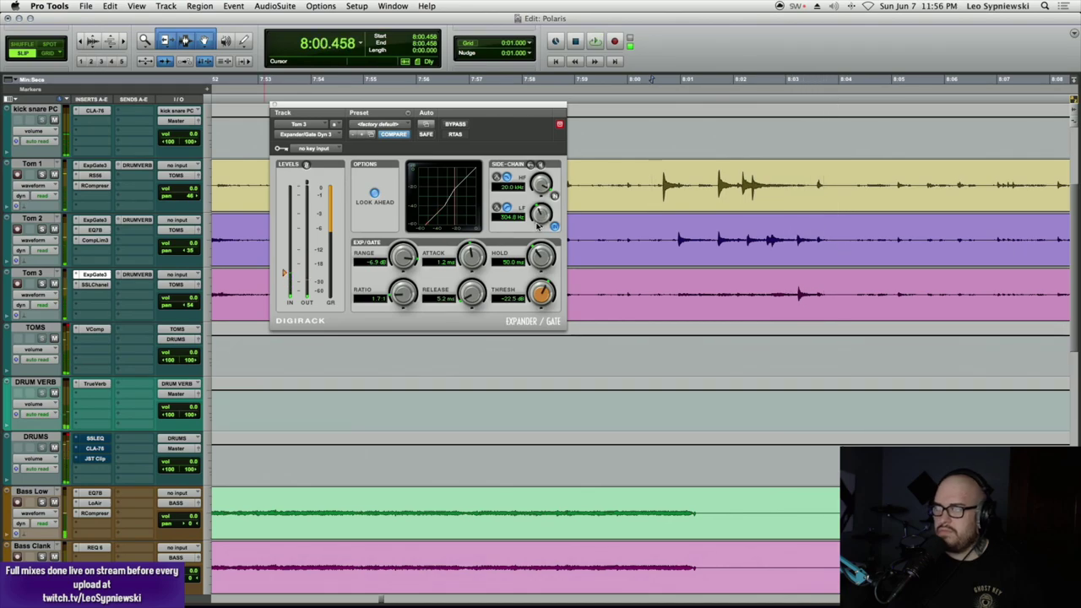
click(274, 105)
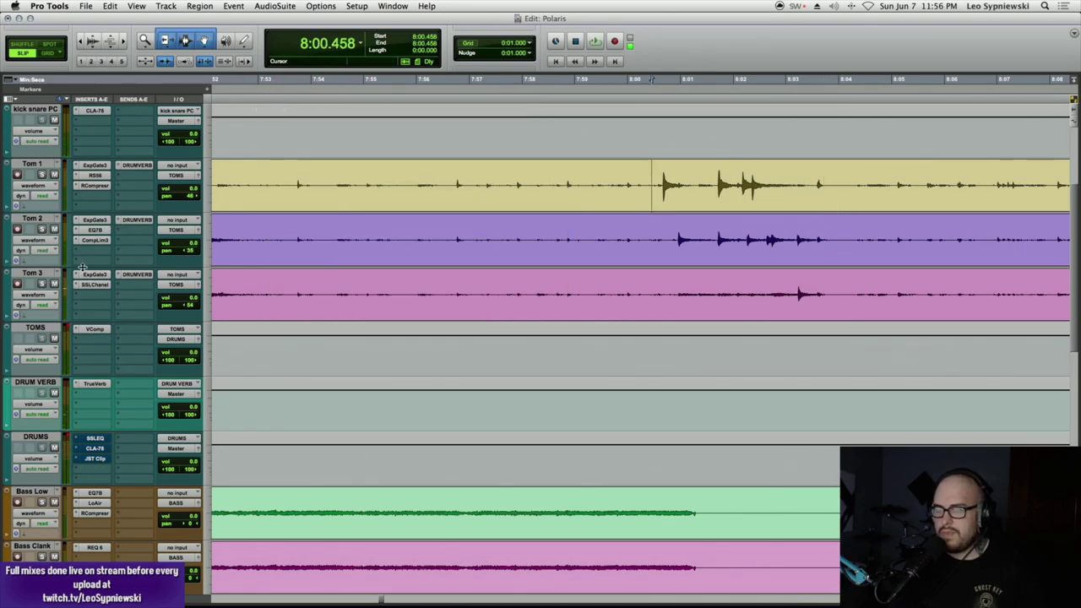
- Open Tom 3's SSLChannel, compare the soloed tom hit with it bypassed and active, and close it with the plug-in active
click(95, 284)
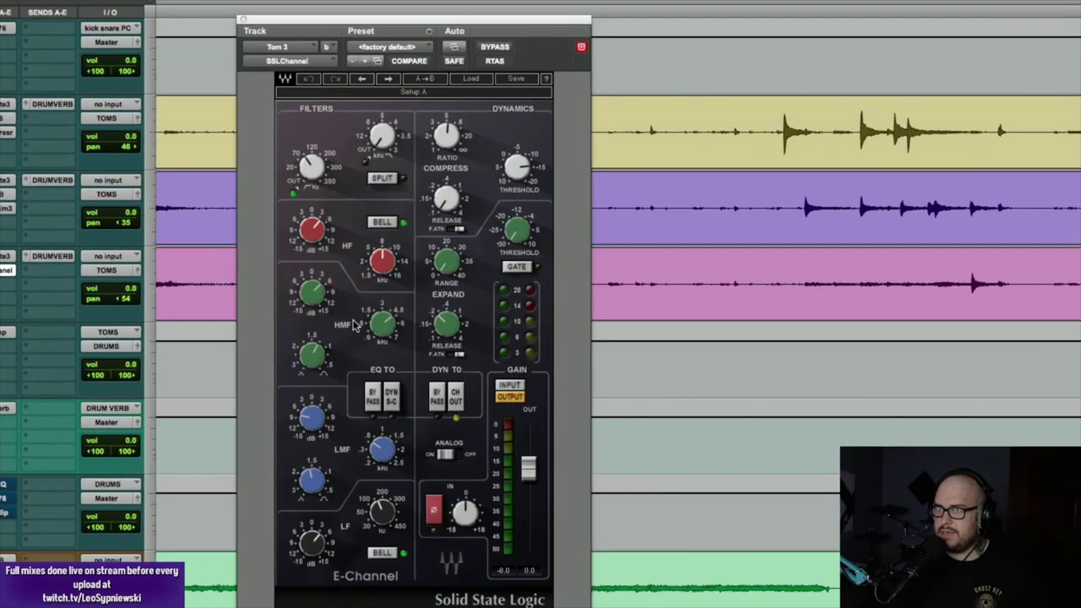
click(496, 48)
key(space)
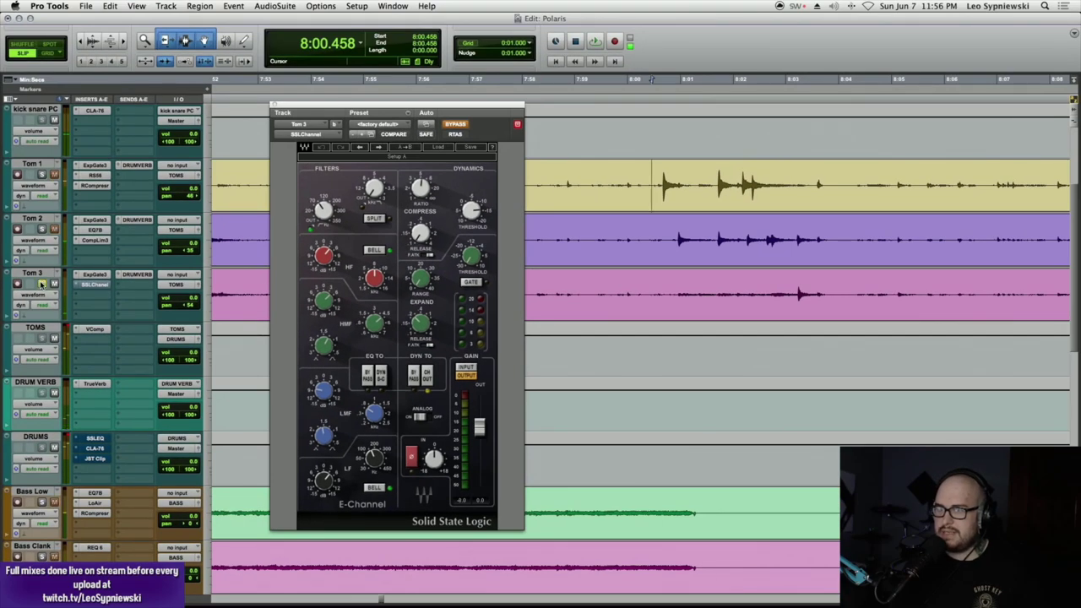
drag(782, 291, 835, 292)
key(space)
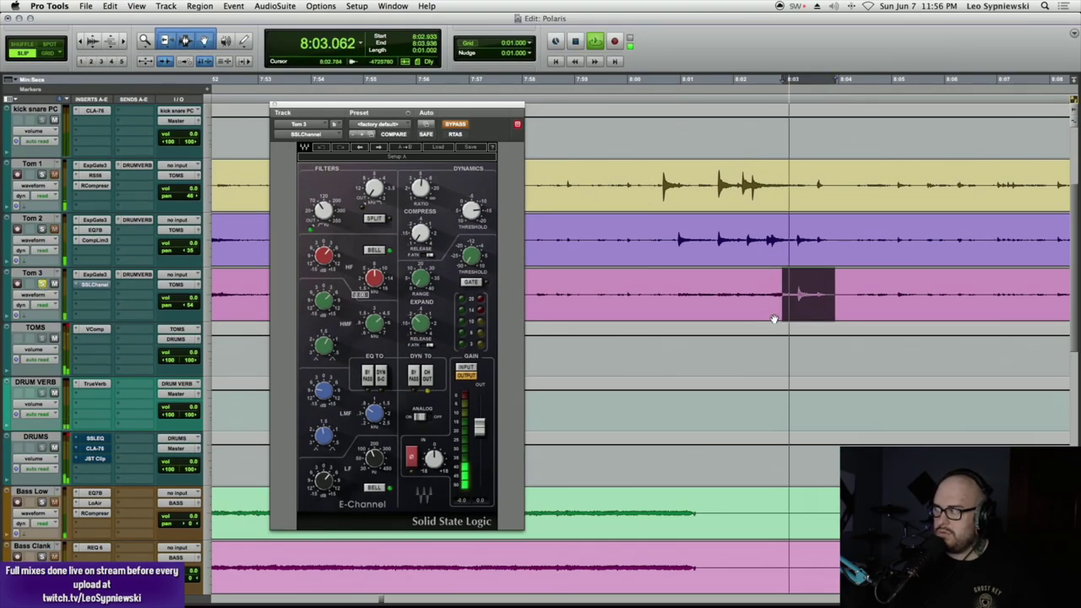
click(454, 125)
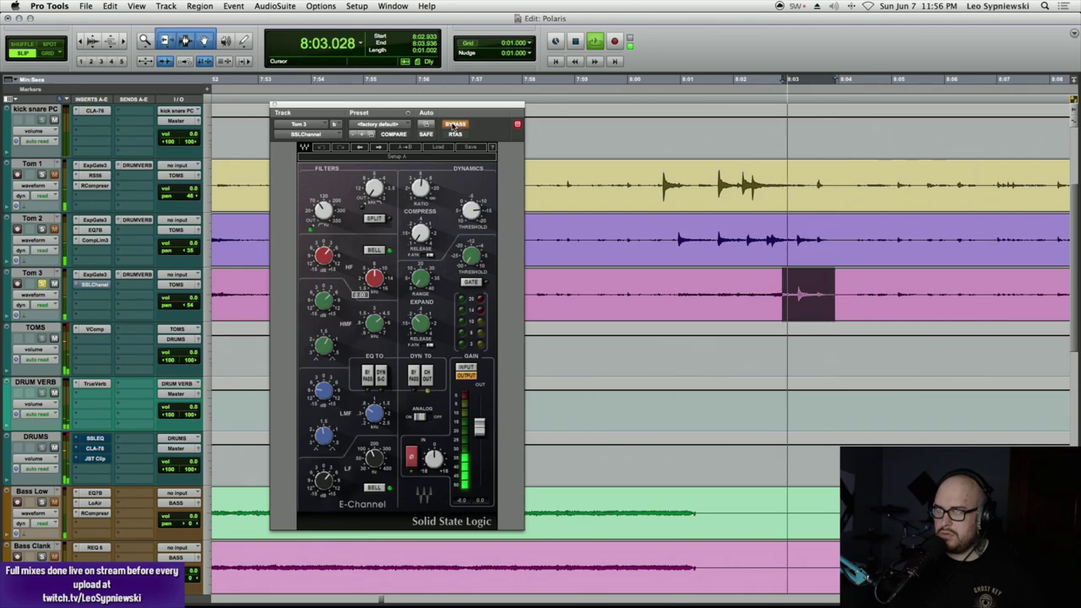
click(455, 125)
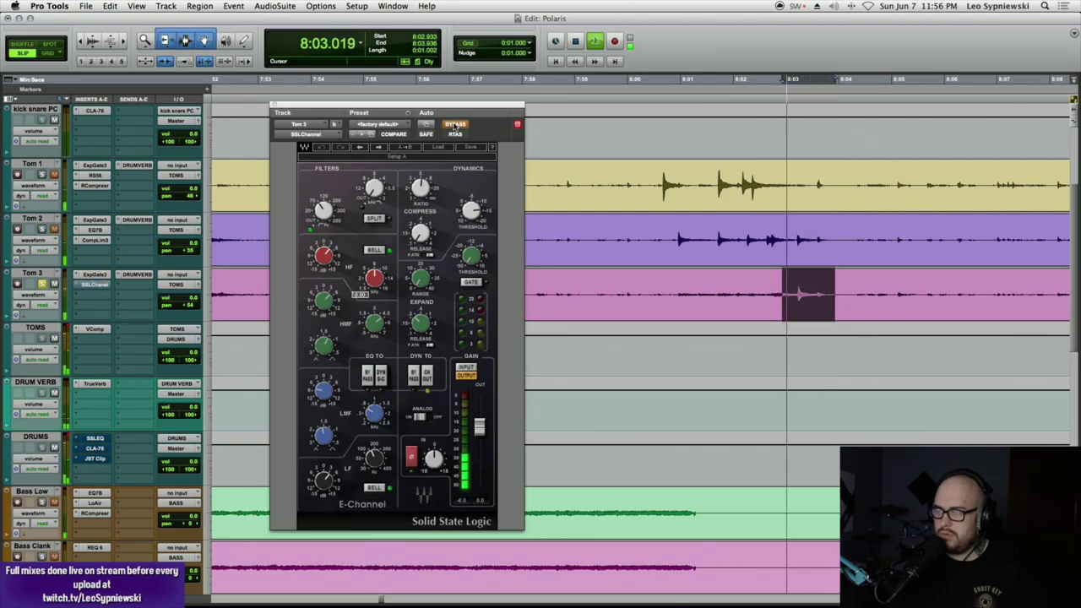
click(454, 125)
key(space)
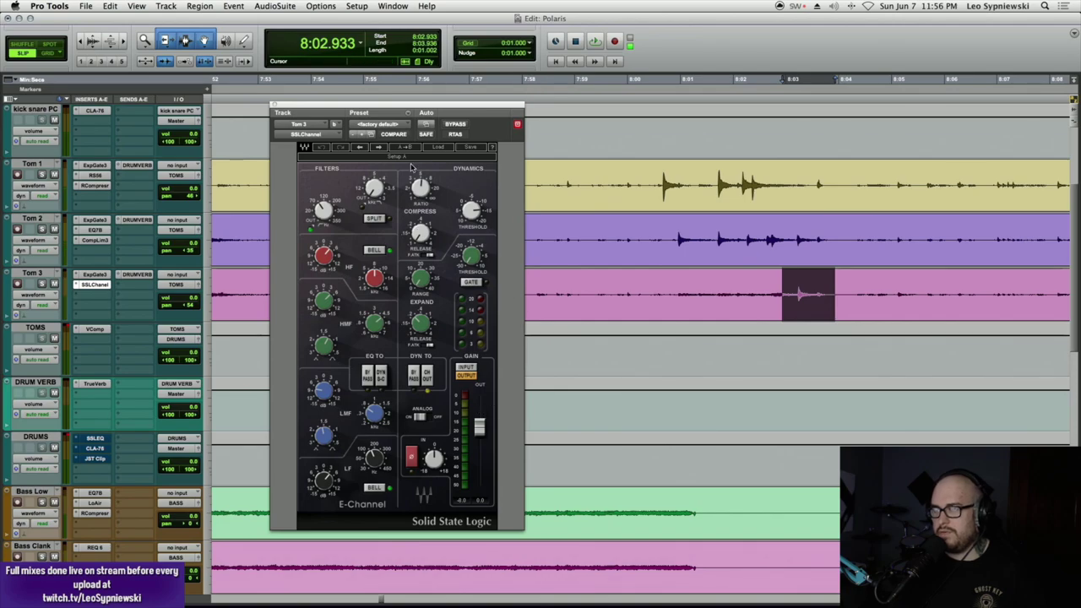
click(272, 108)
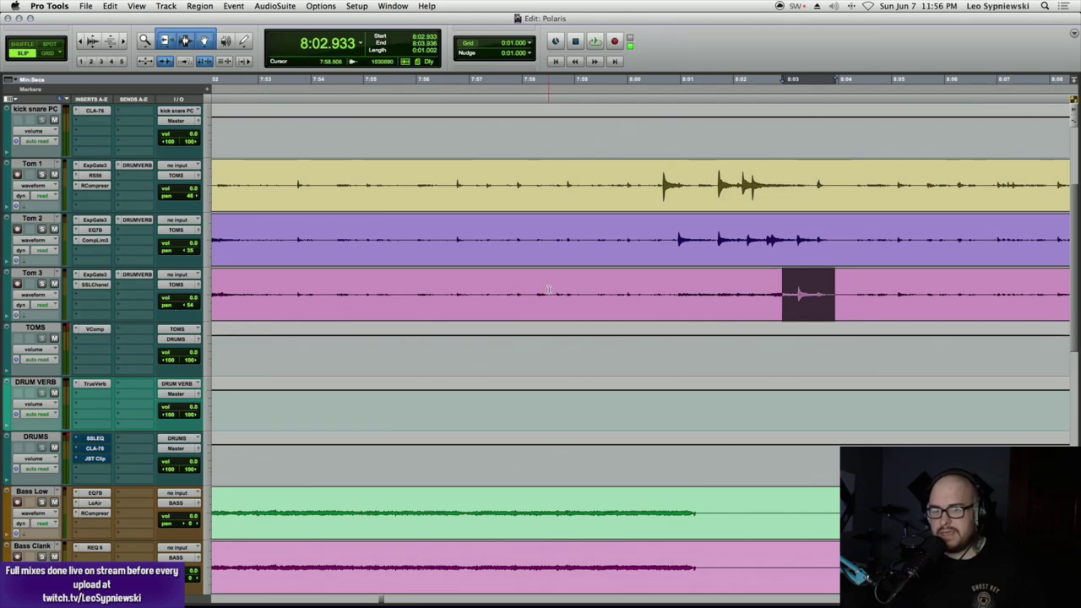
- Go back to the Snare Top track, place the cursor at 8:07.018, and solo the track
scroll(742, 231, up, 3)
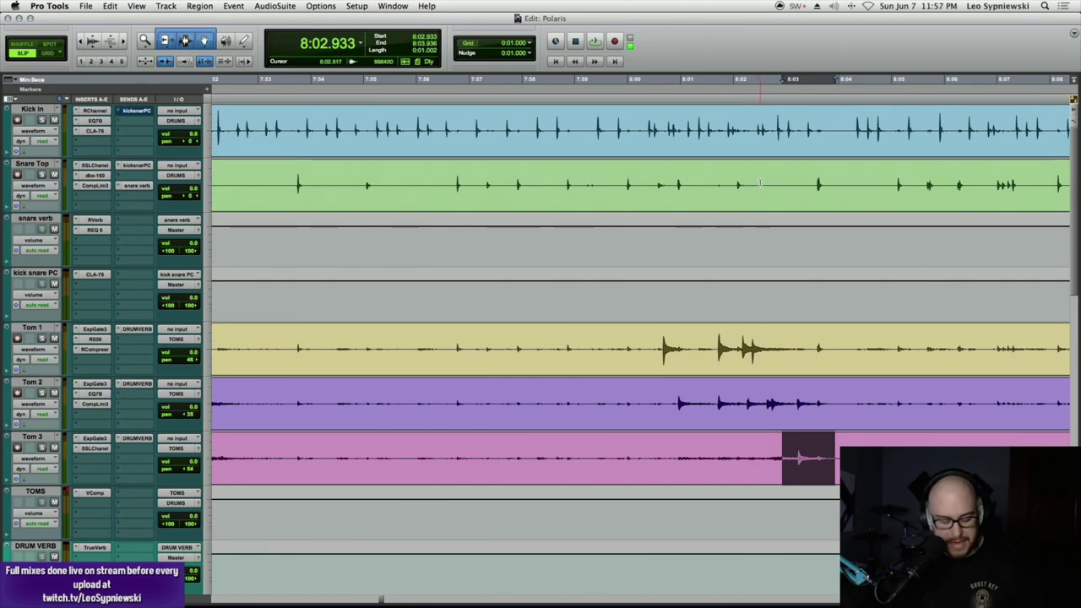
click(865, 174)
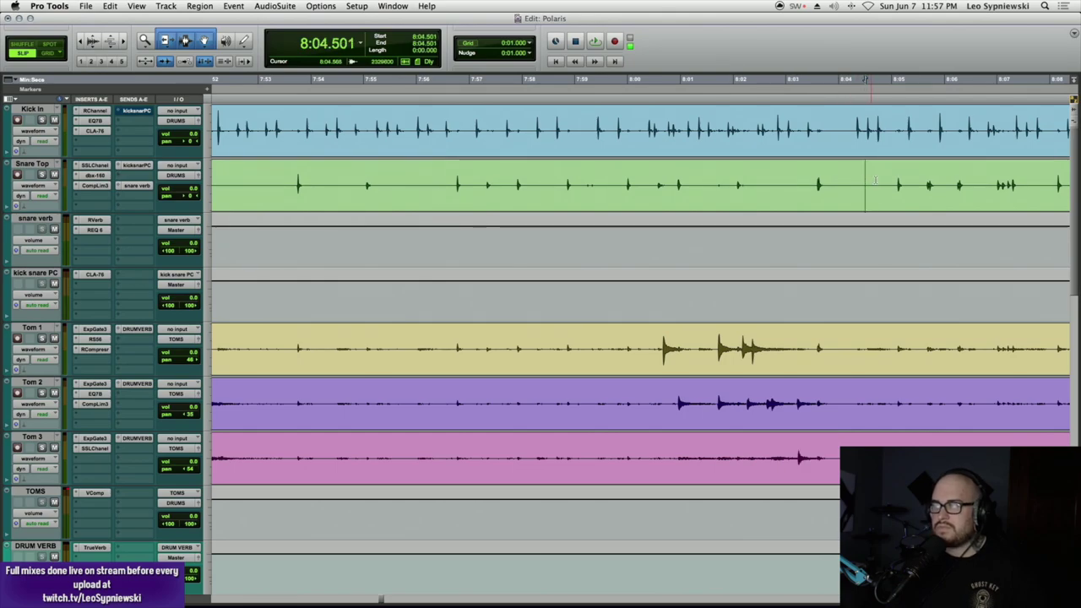
key(super+bracketleft)
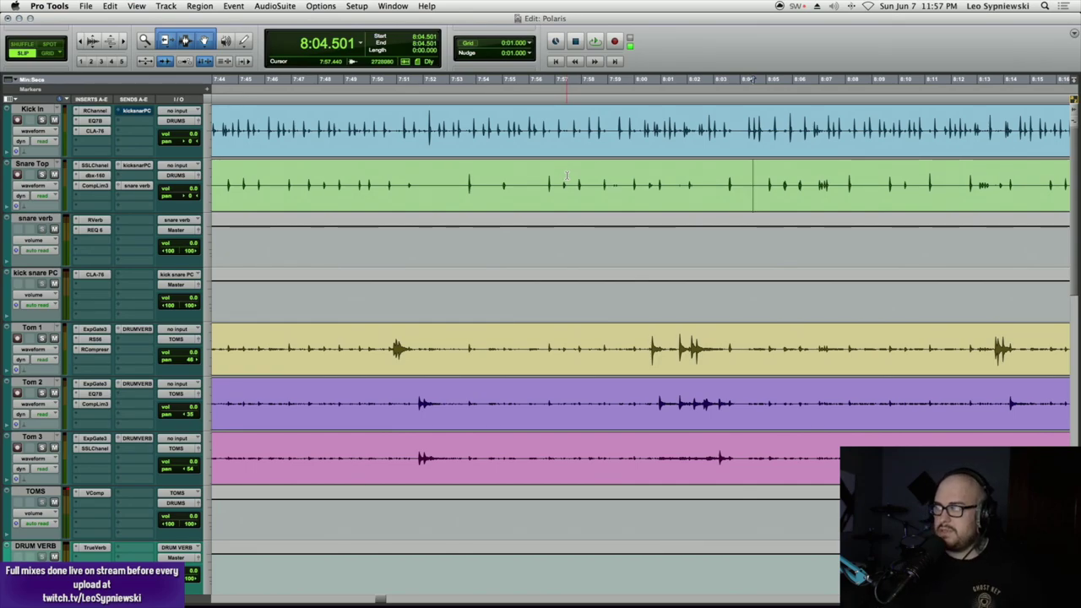
click(835, 181)
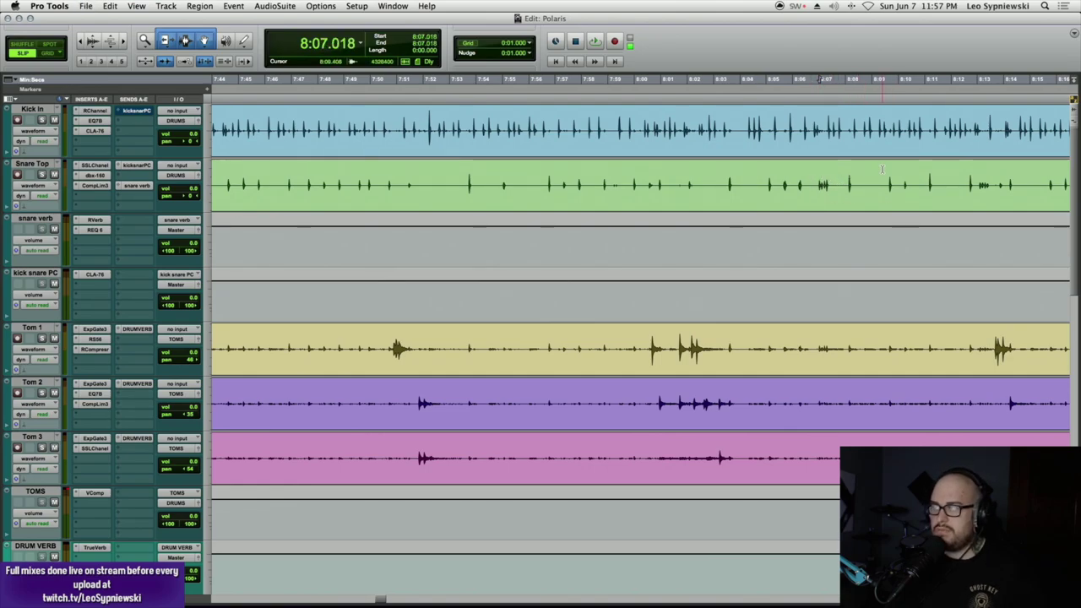
key(super+bracketright)
key(super+bracketleft)
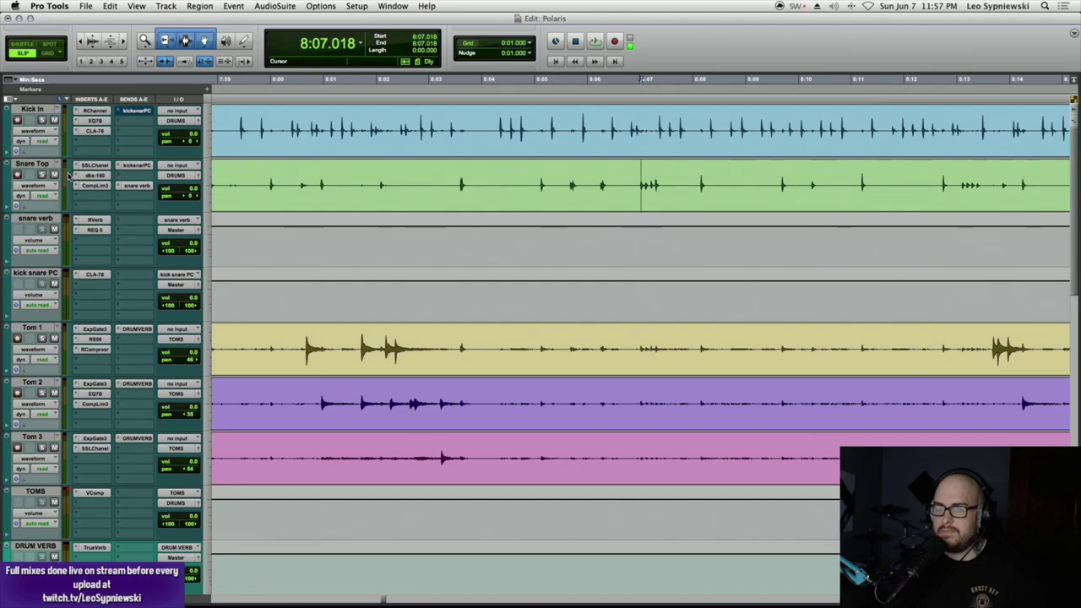
click(41, 175)
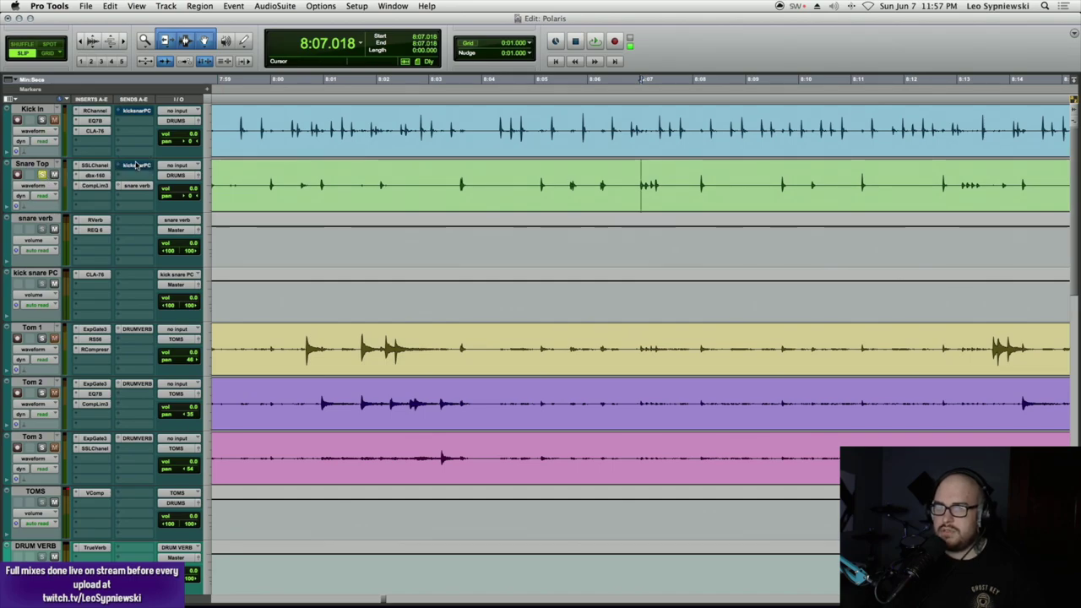
- Bypass the SSLChannel, dbx-160 and CompLim3 inserts on Snare Top and bring the section around 7:40 into view
key(super+bracketleft)
key(super+bracketleft)
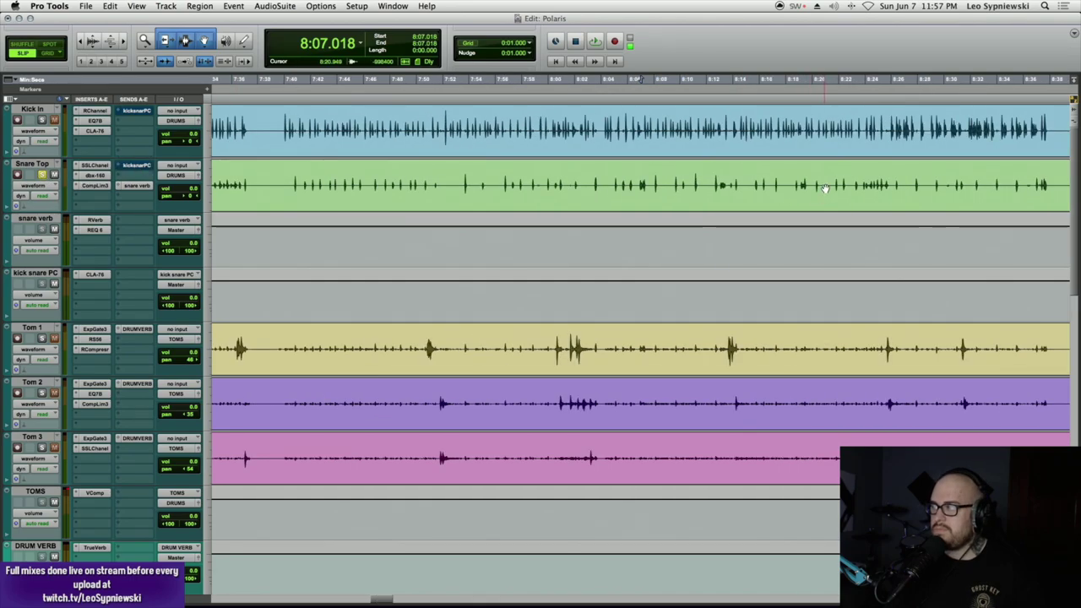
click(891, 177)
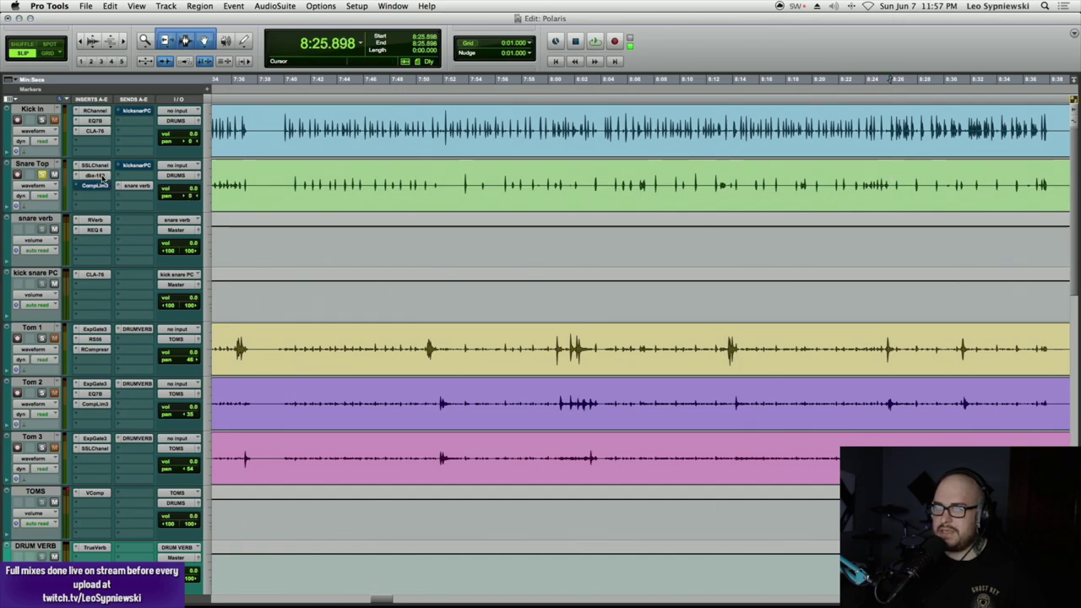
click(394, 182)
key(super+bracketright)
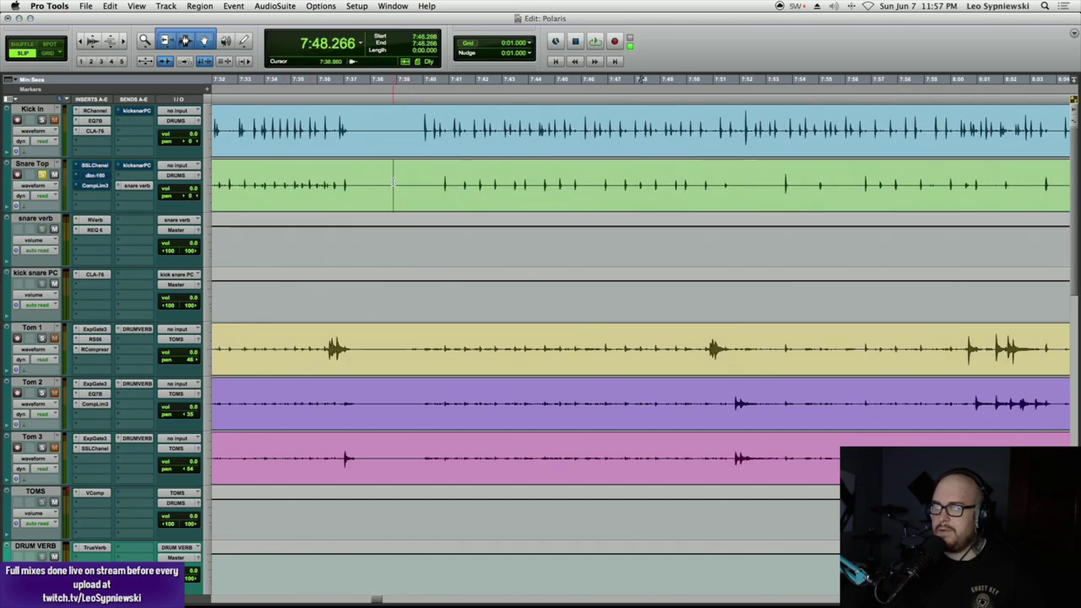
- Select the range from 7:40.091 to 7:52.247 on the Kick In track for loop playback
click(414, 120)
click(420, 120)
click(425, 120)
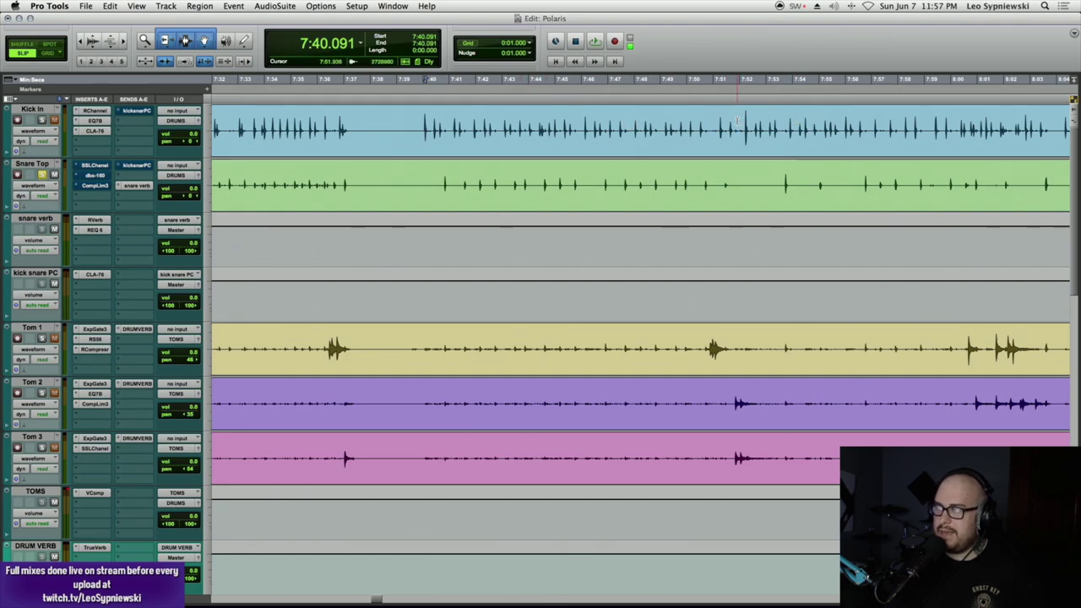
shift+click(739, 121)
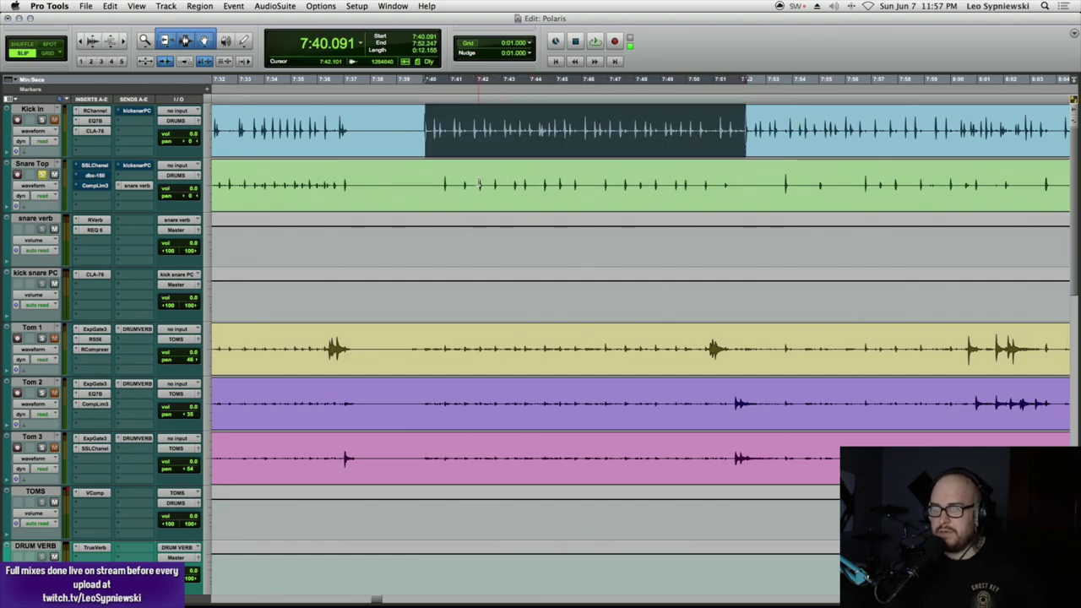
- Mute Snare Top's snare verb send and listen to the unprocessed snare, trying its track volume at +10.2 dB
key(space)
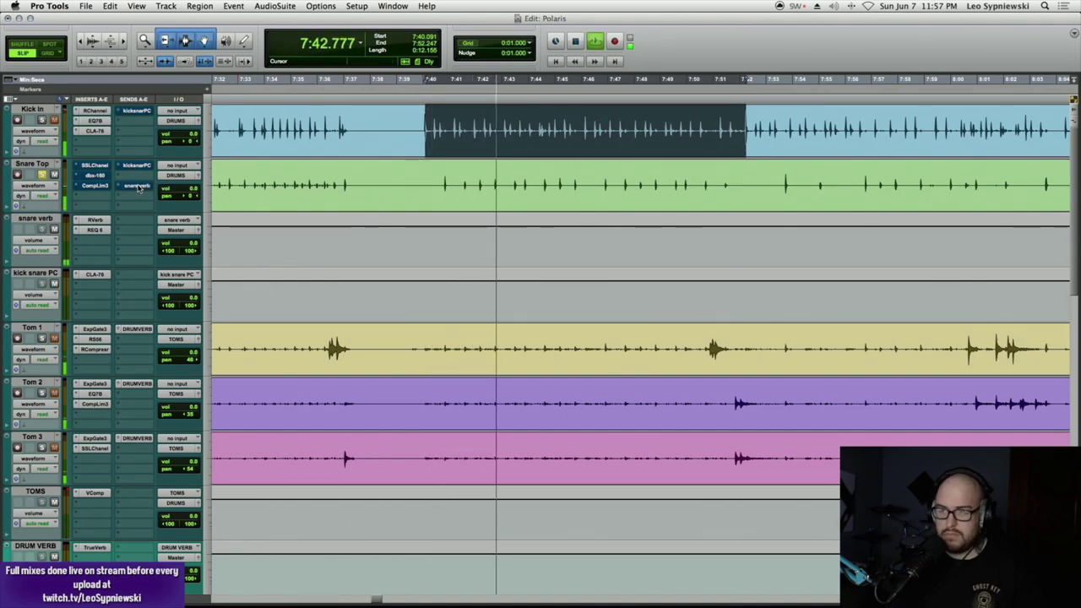
drag(181, 187, 194, 180)
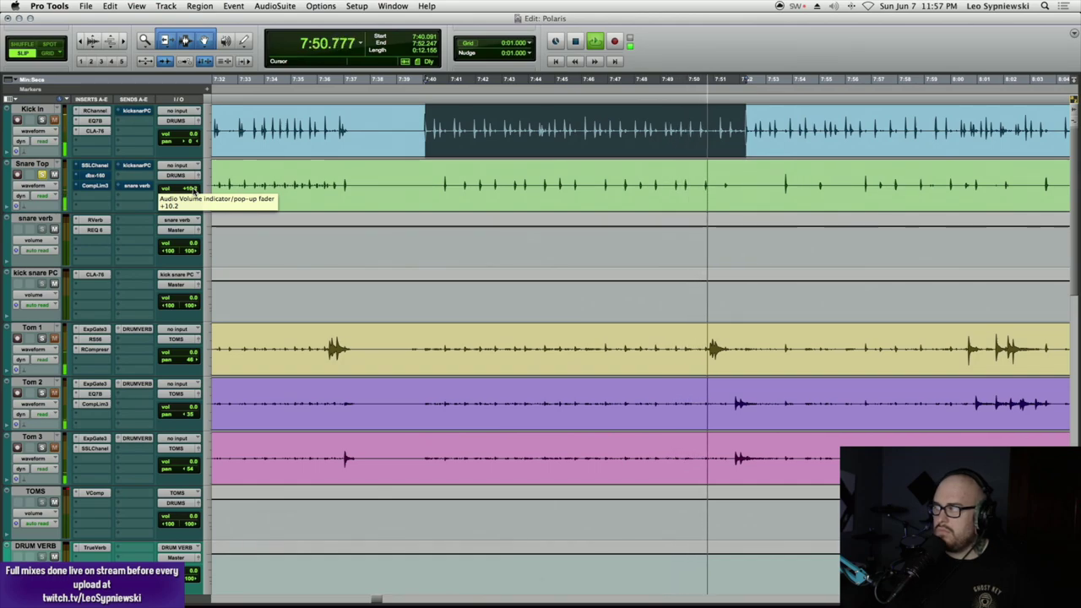
key(space)
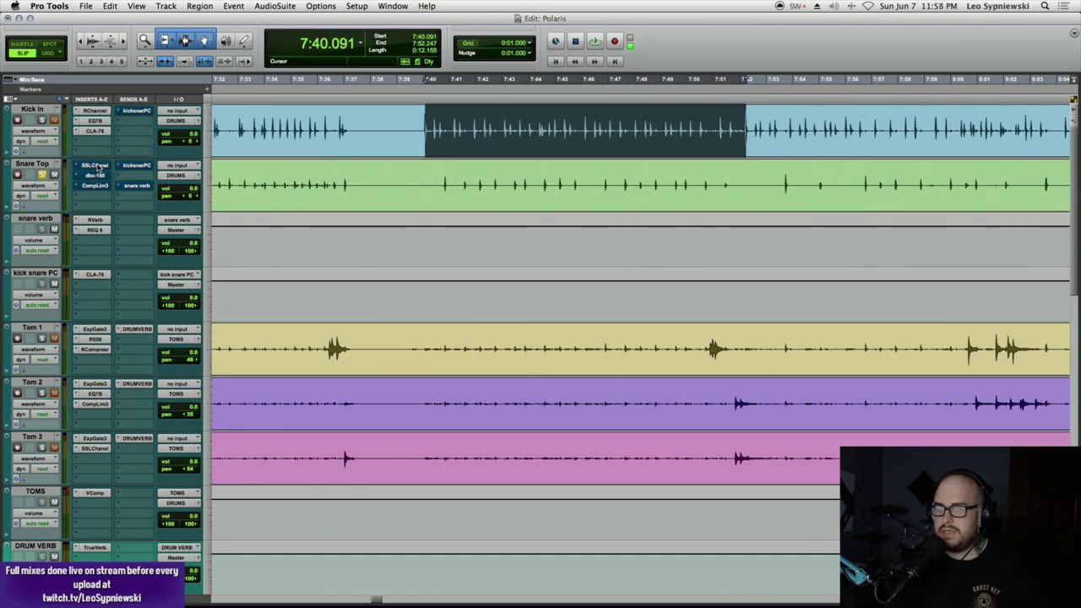
- Open and activate Snare Top's SSLChannel during playback, and raise its HF and HMF gains
click(96, 165)
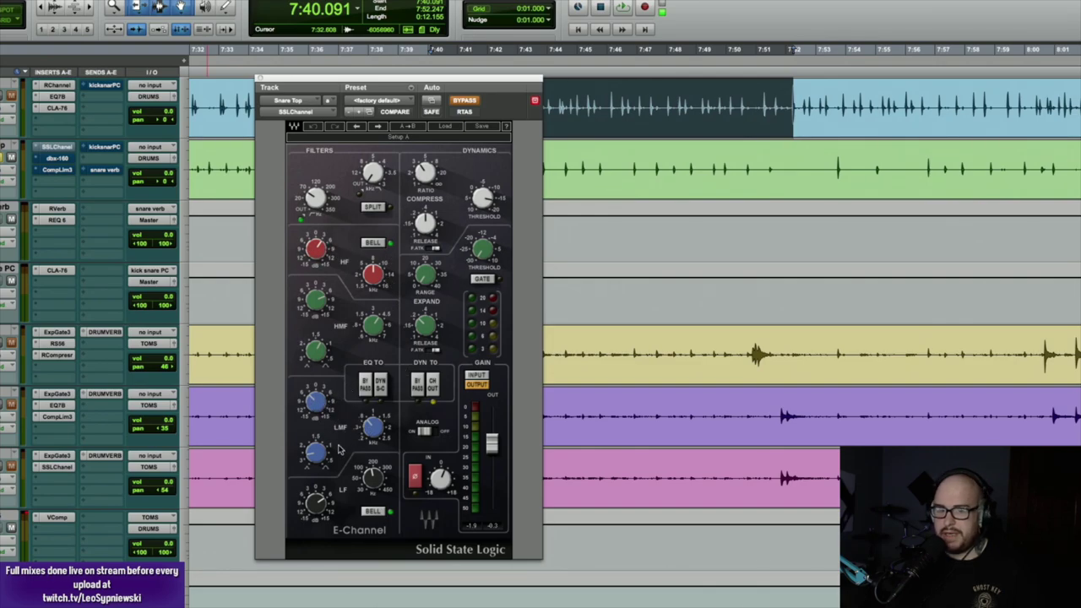
click(372, 426)
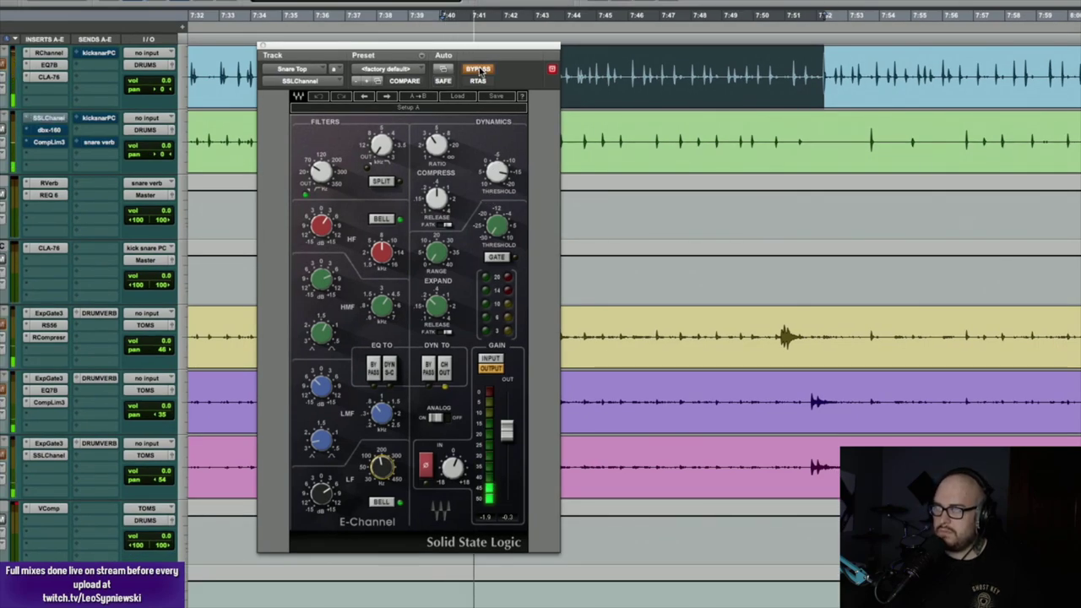
click(479, 71)
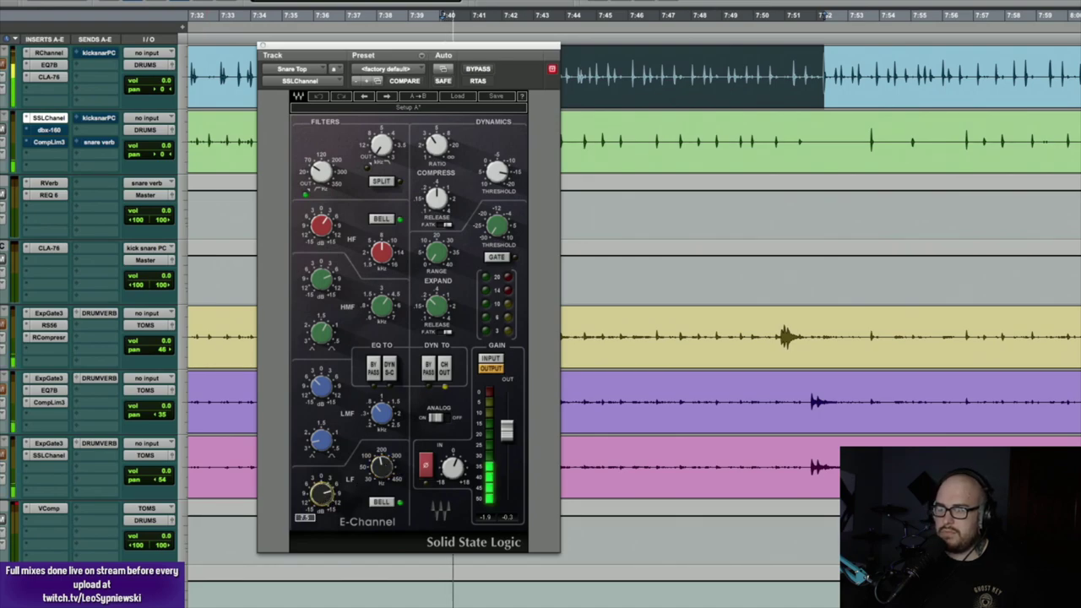
click(321, 224)
click(322, 278)
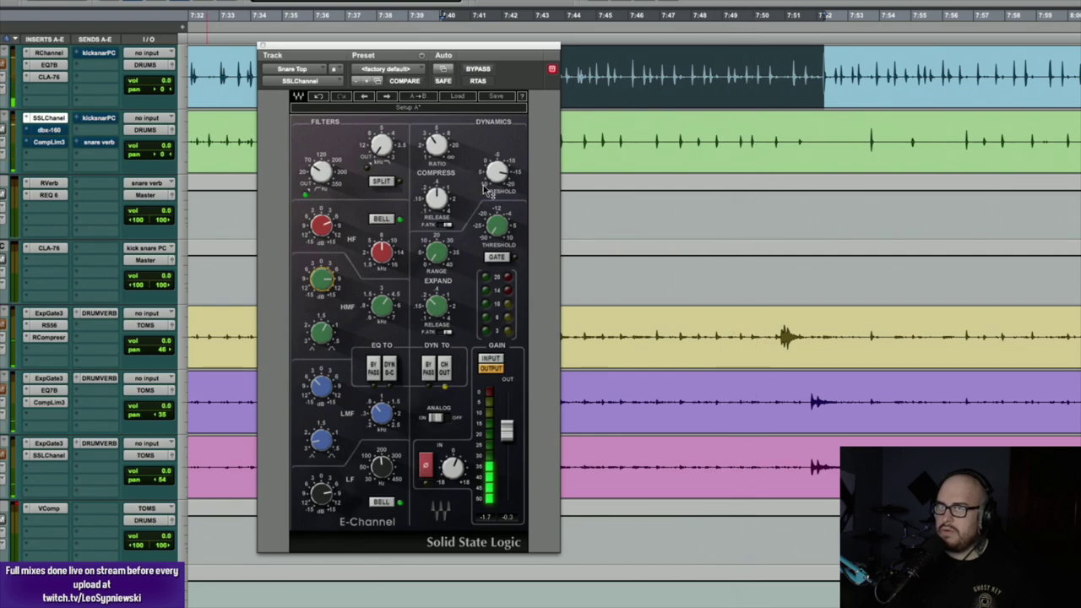
- Open Snare Top's dbx-160, switch it on and compare it with bypass during playback, leaving it active
click(55, 130)
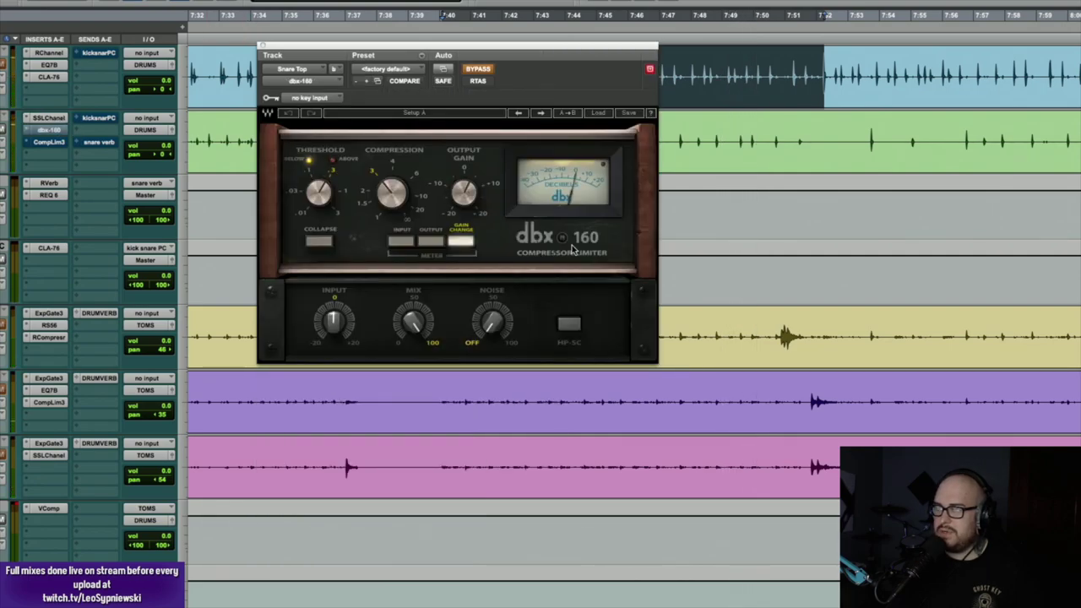
click(487, 71)
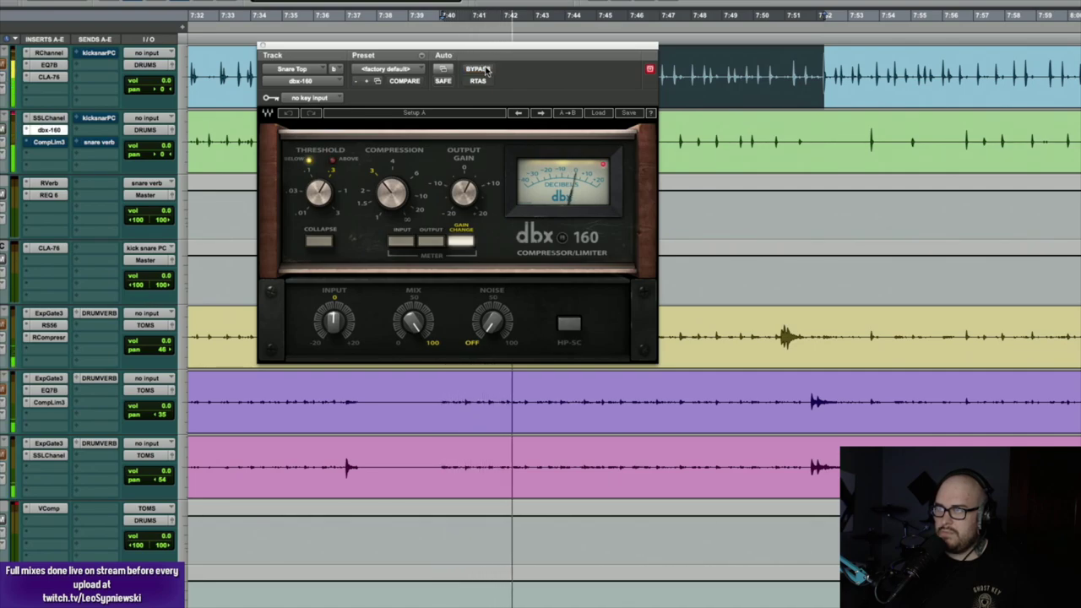
click(478, 71)
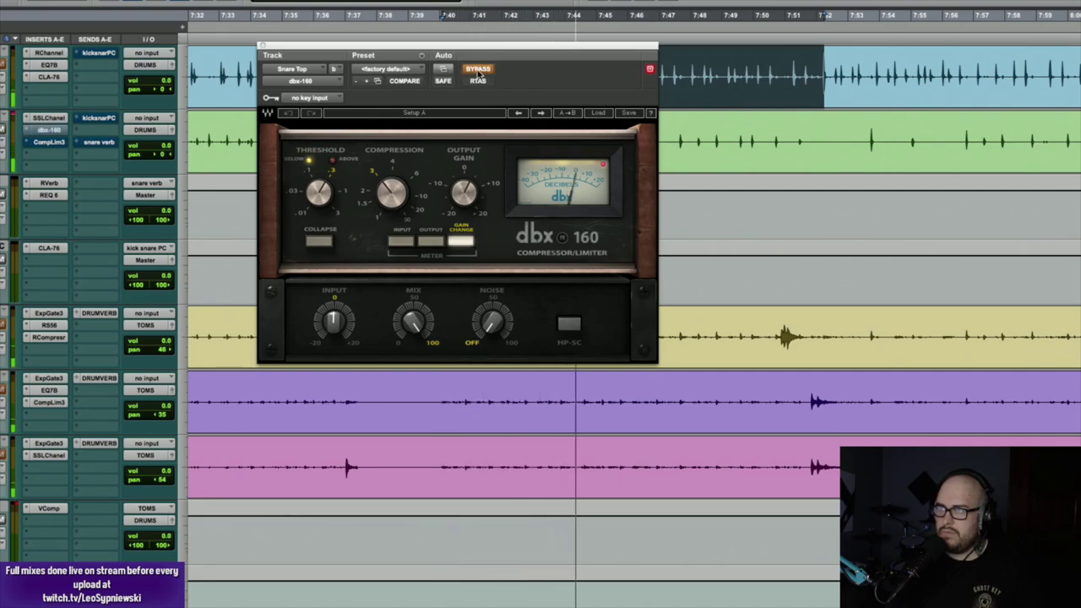
click(479, 71)
key(space)
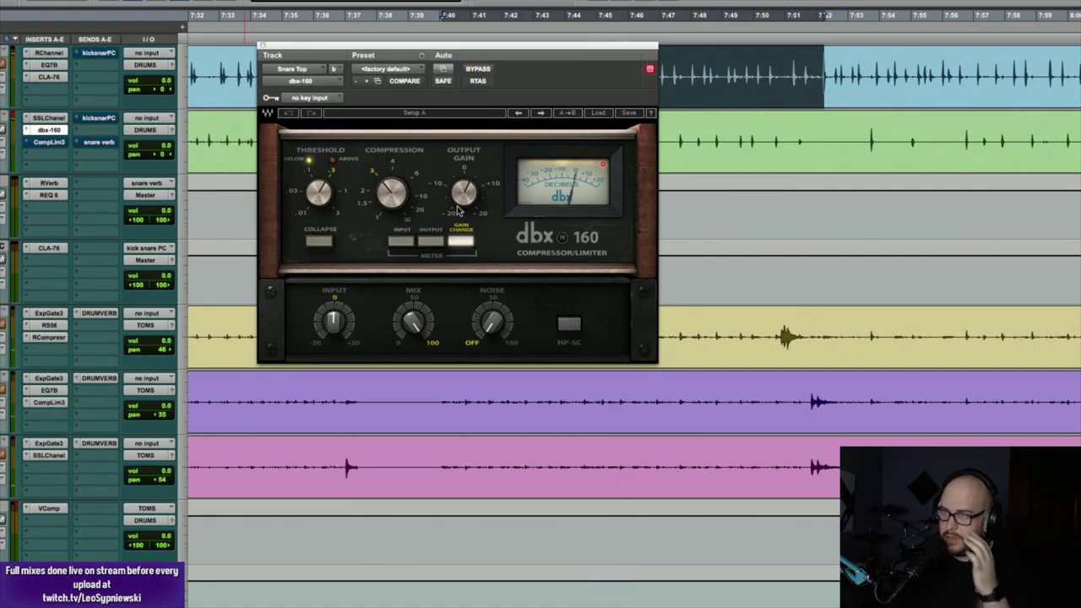
- Set the dbx-160's compression to 1.94 and compare the snare with the compressor bypassed and active
click(397, 194)
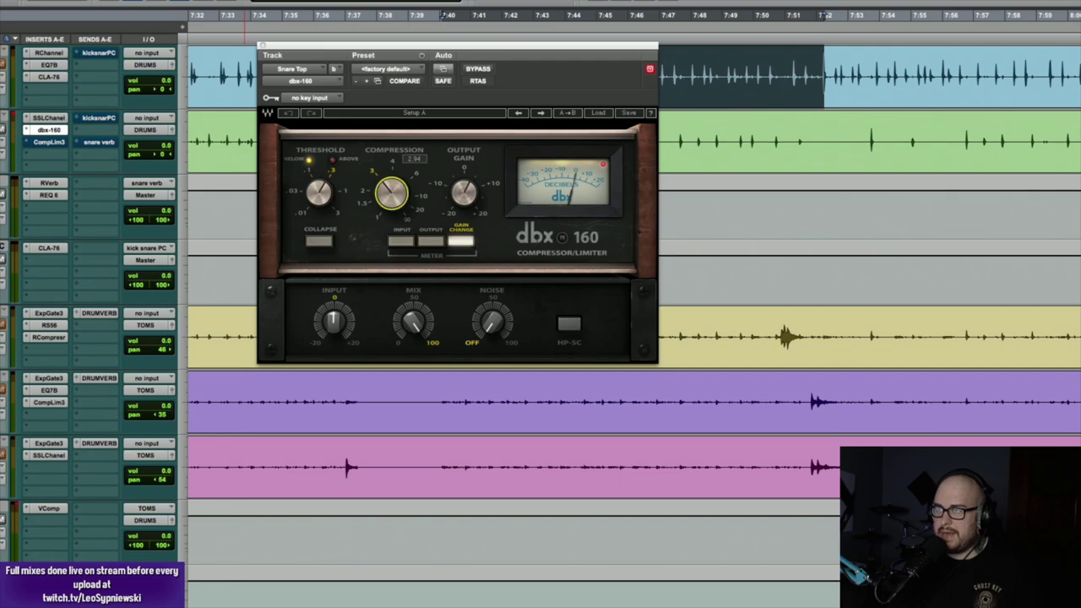
drag(397, 192, 398, 202)
key(space)
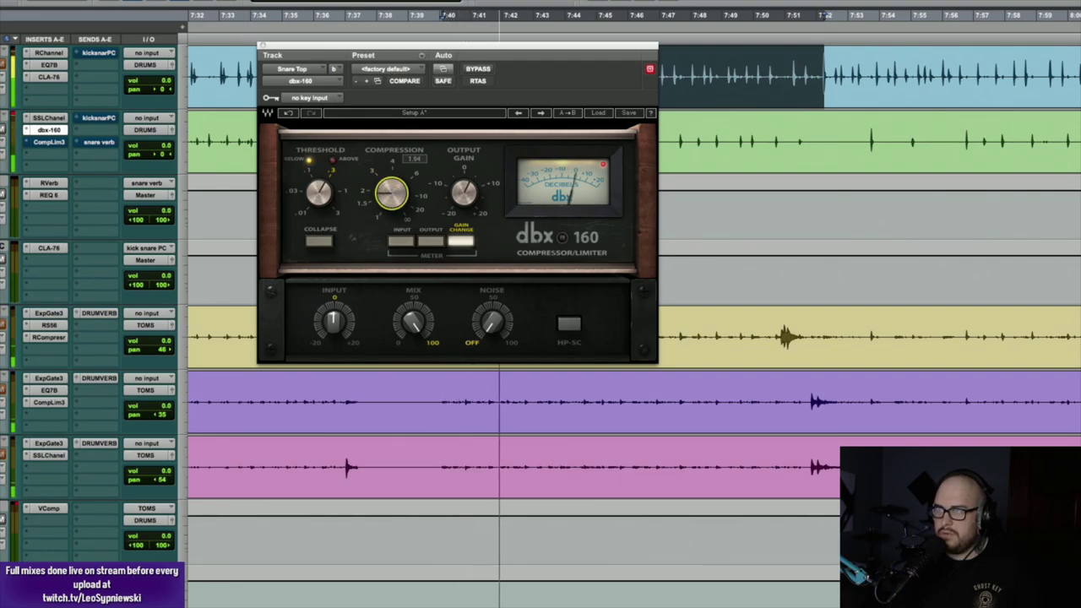
click(485, 72)
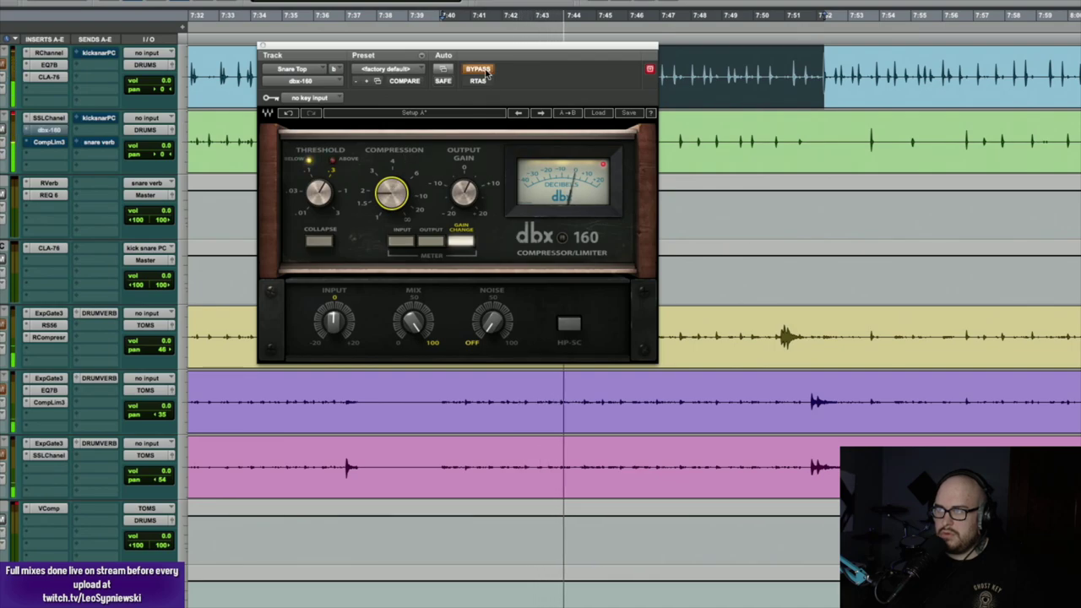
click(485, 72)
- Fine-tune the dbx-160's output gain and threshold while listening to the snare, and stop playback
click(464, 193)
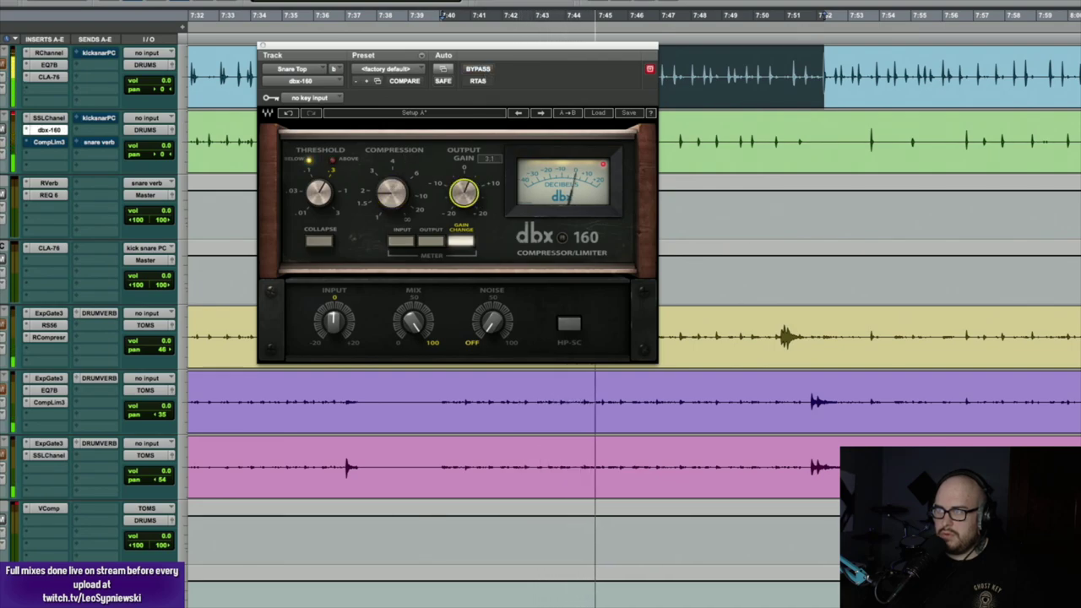
click(321, 193)
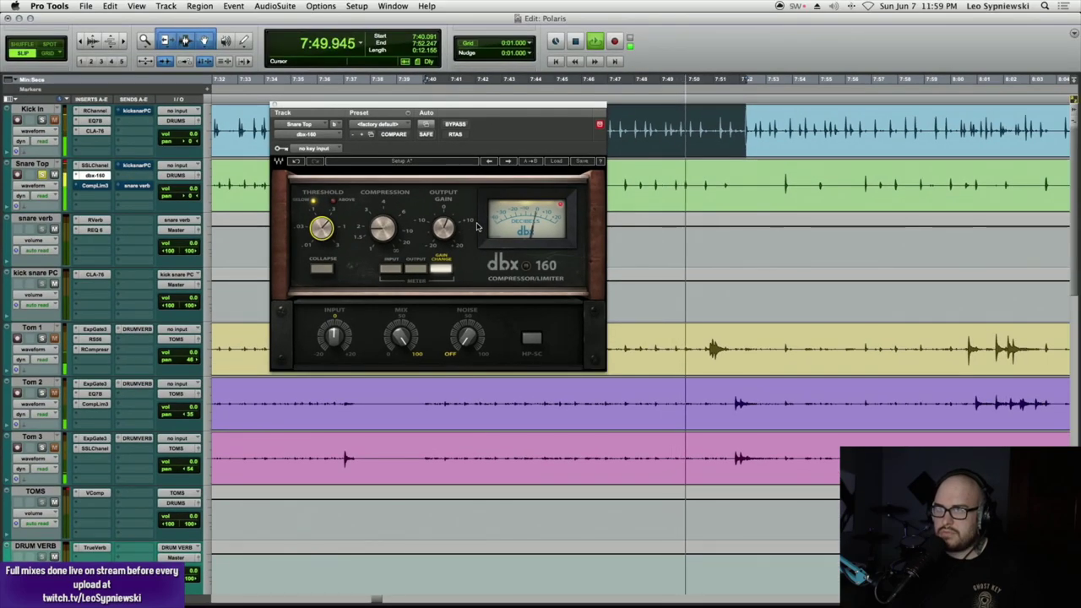
key(space)
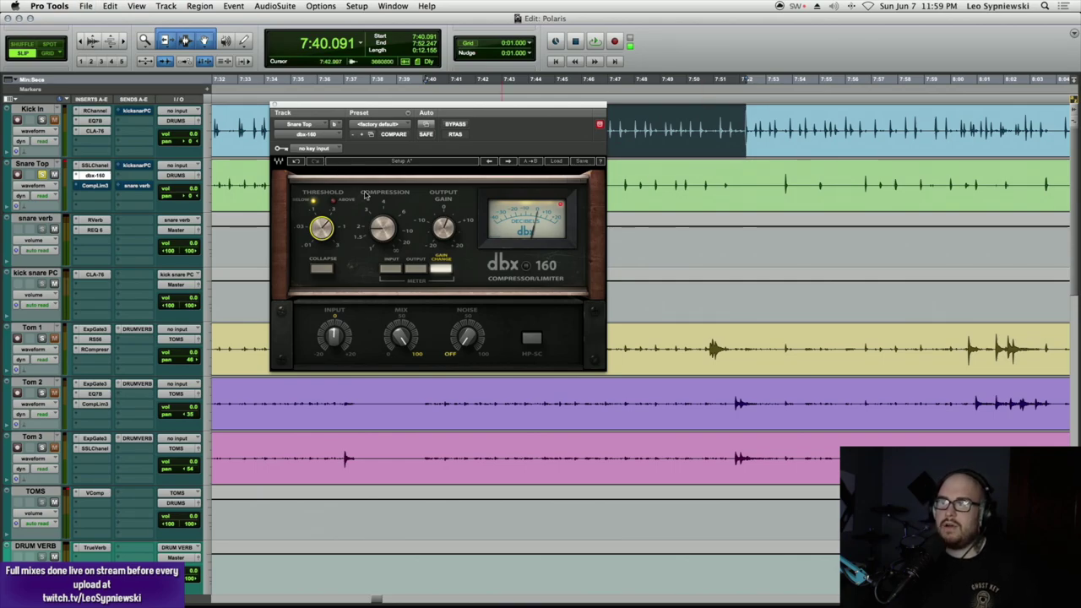
- Open and activate Snare Top's CompLim3, play from 7:53.450 and compare the snare with it bypassed and active
click(95, 186)
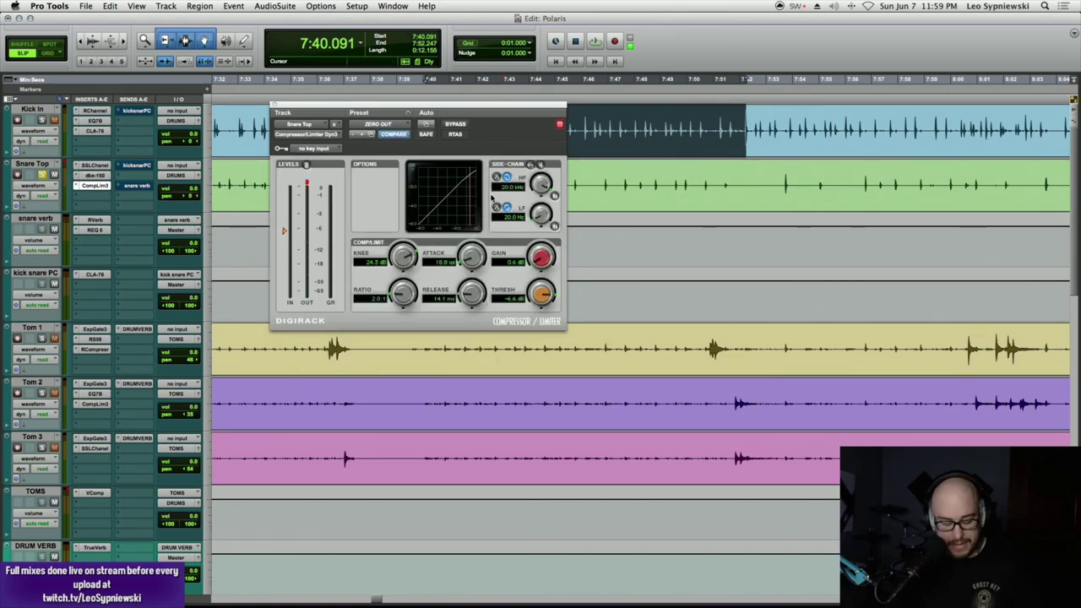
click(777, 177)
key(space)
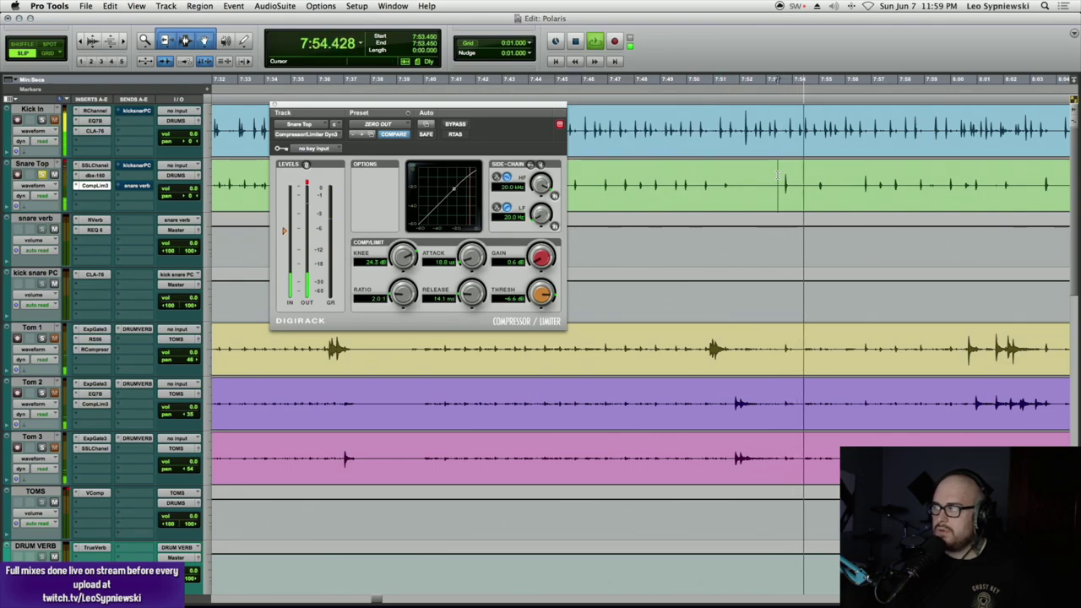
click(456, 125)
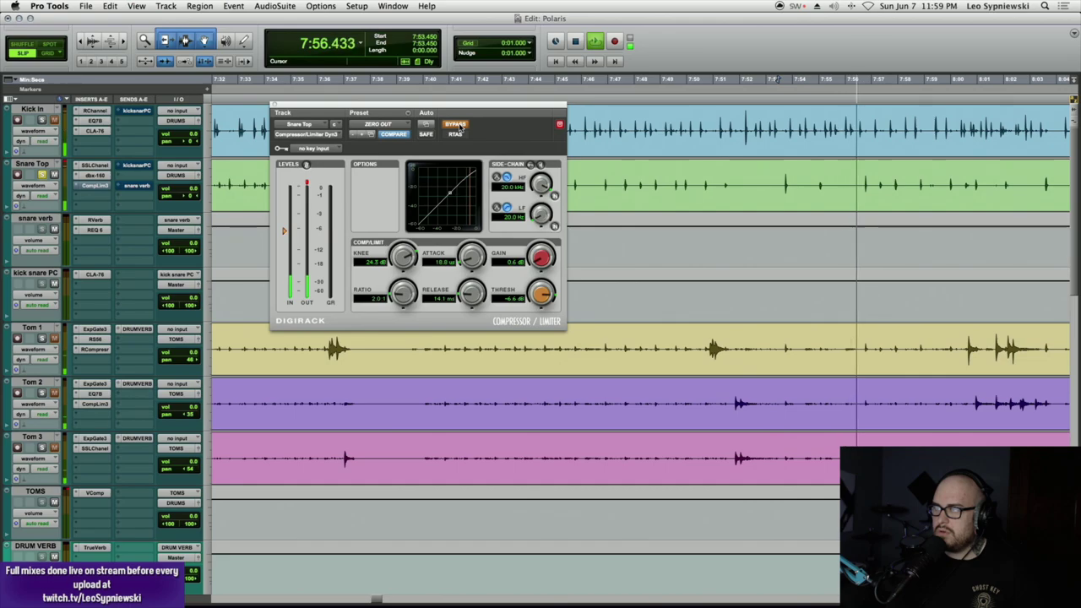
click(456, 125)
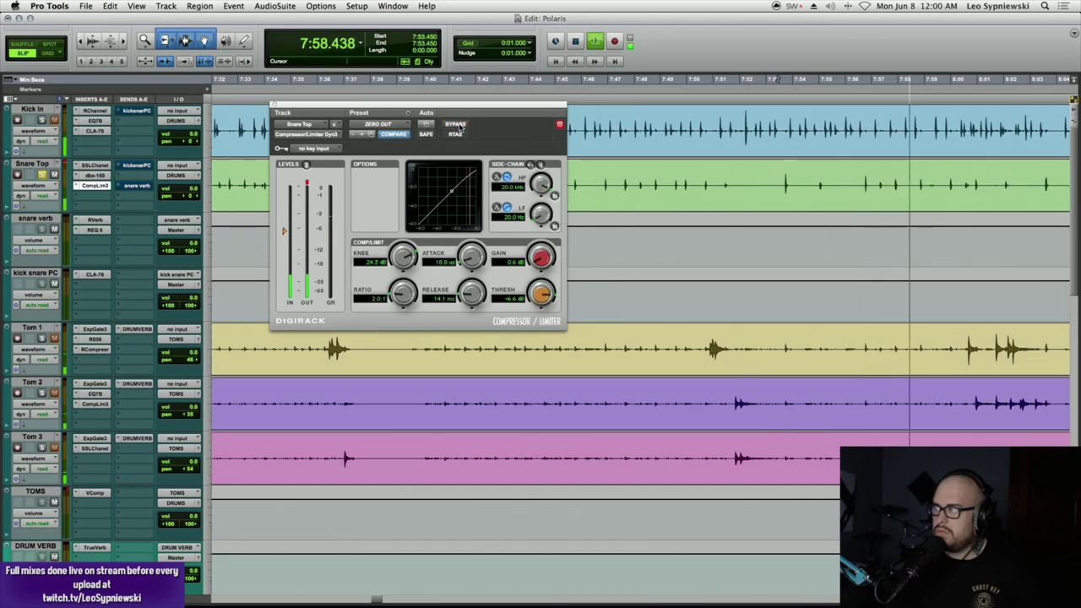
key(space)
- Play the snare from 7:56.373 and compare CompLim3 bypassed and active once more, leaving it active
click(855, 180)
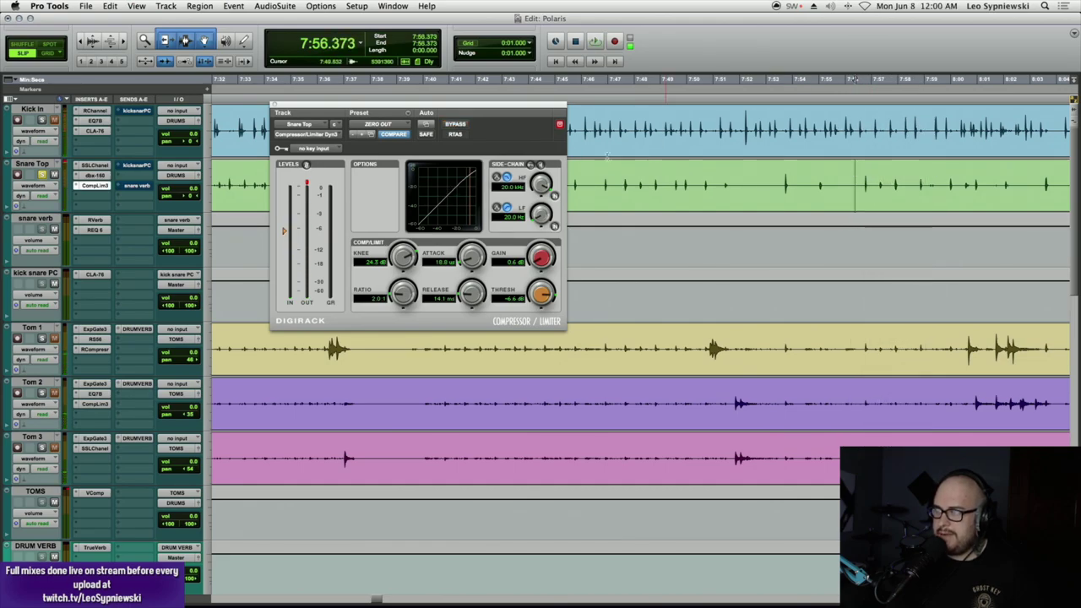
key(space)
key(space)
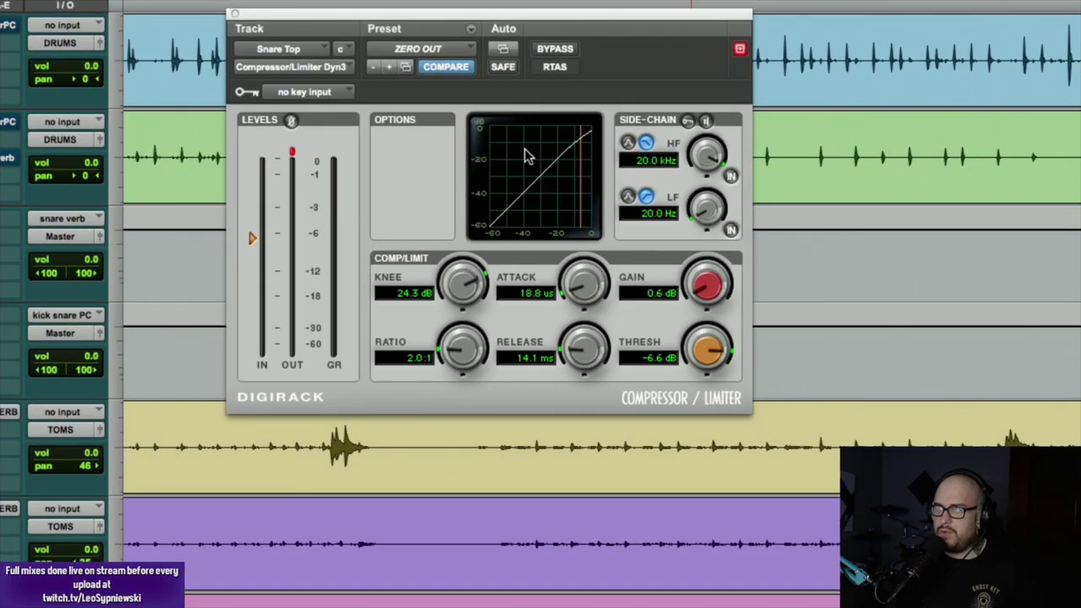
click(564, 49)
key(space)
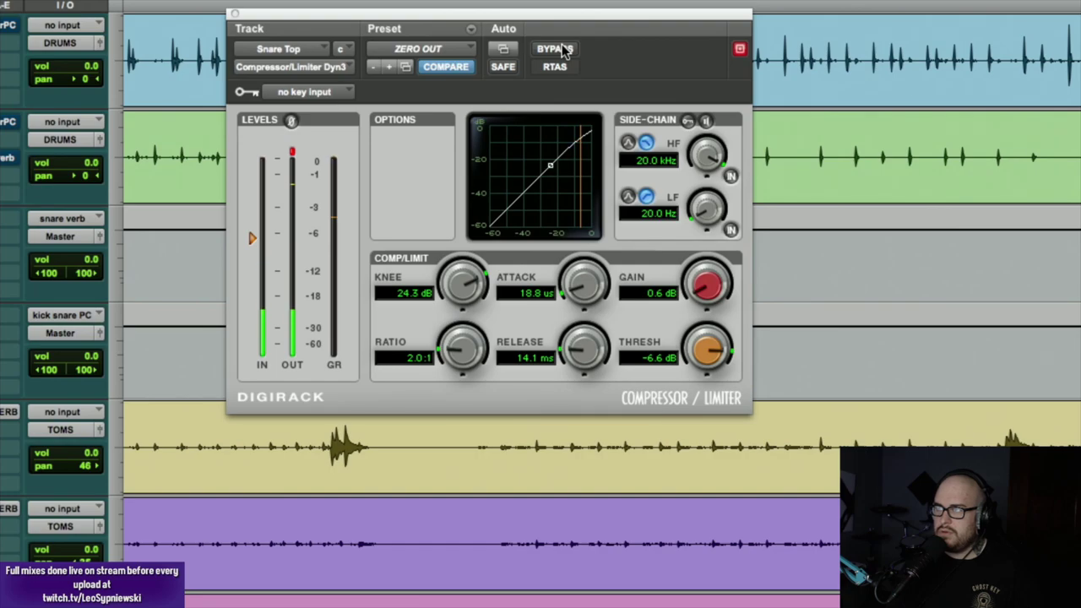
click(565, 49)
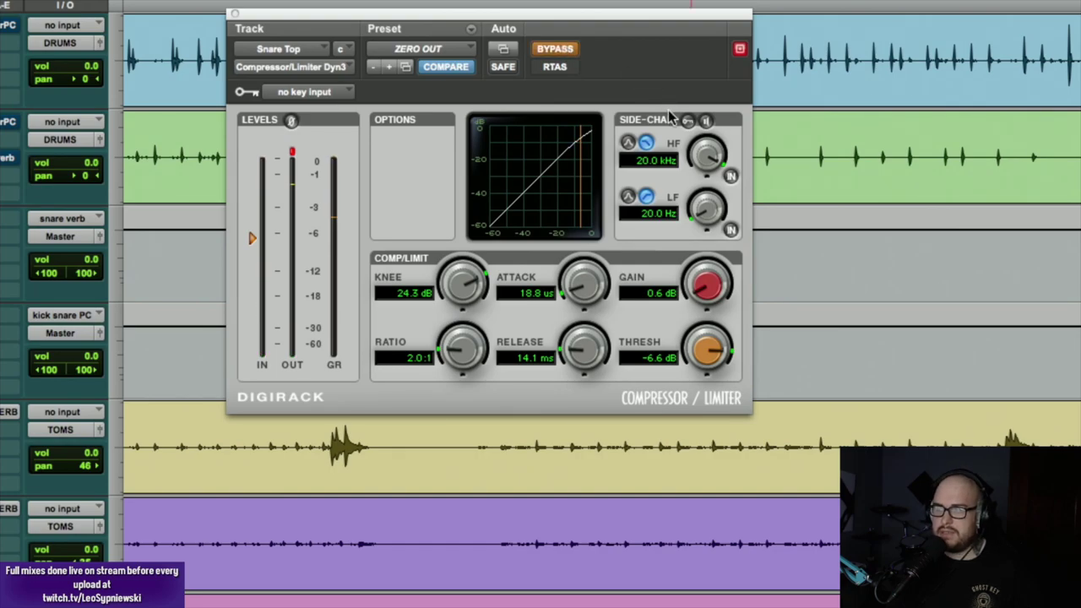
click(570, 53)
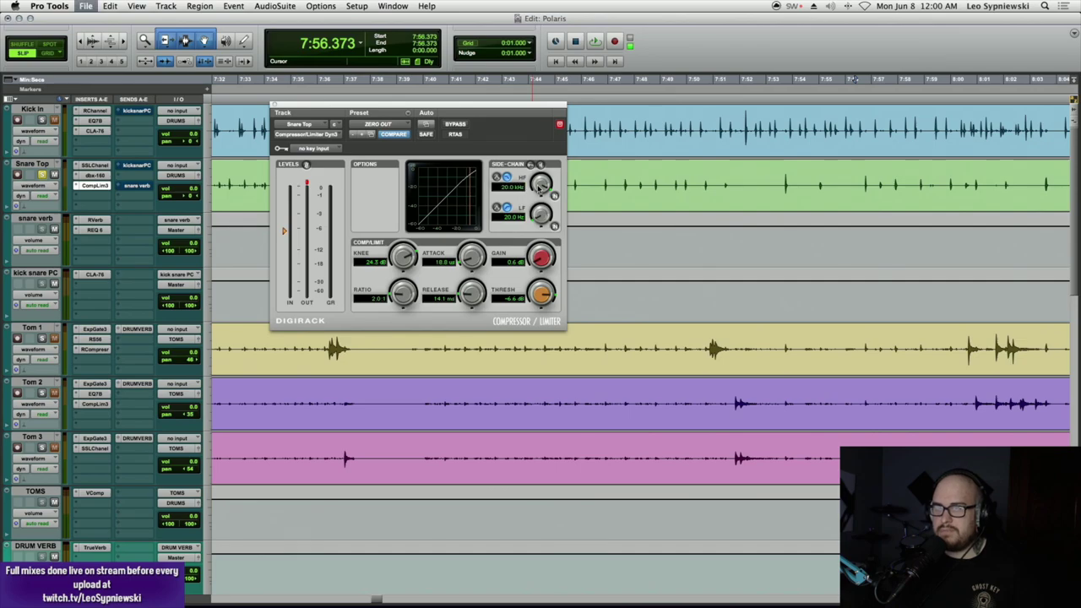
- Close the snare compressor and open the CLA-76 on kick snare PC with the playback position at 7:40.091
click(274, 106)
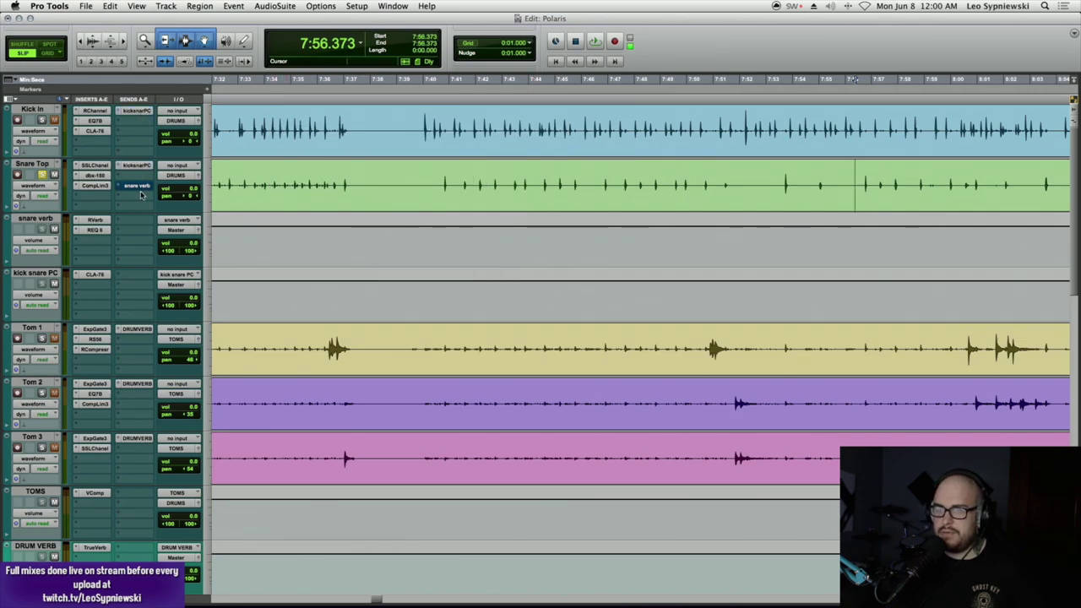
click(427, 127)
click(95, 275)
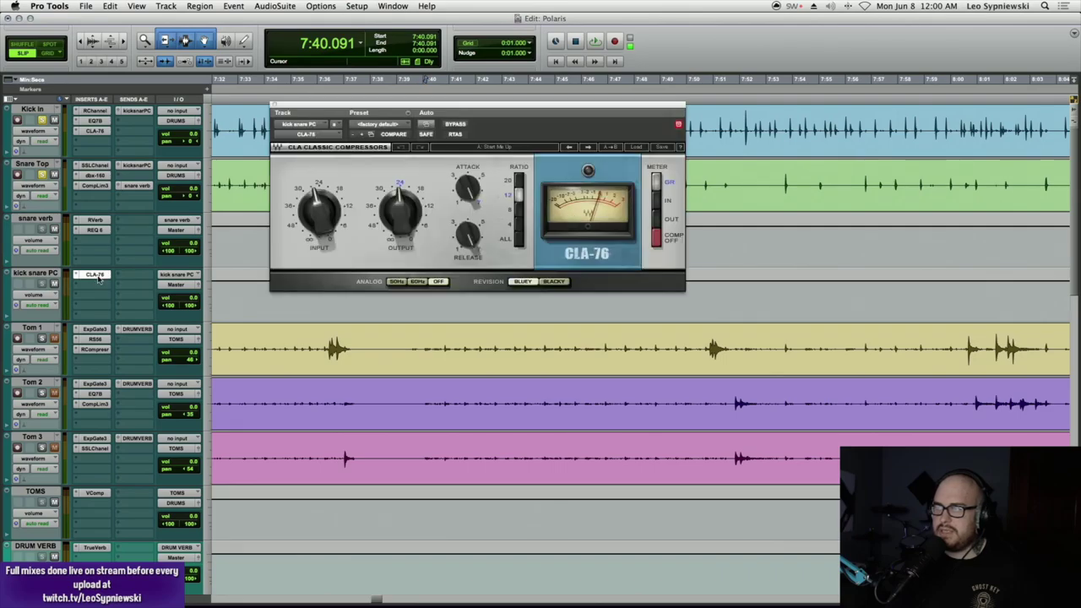
drag(626, 109, 639, 285)
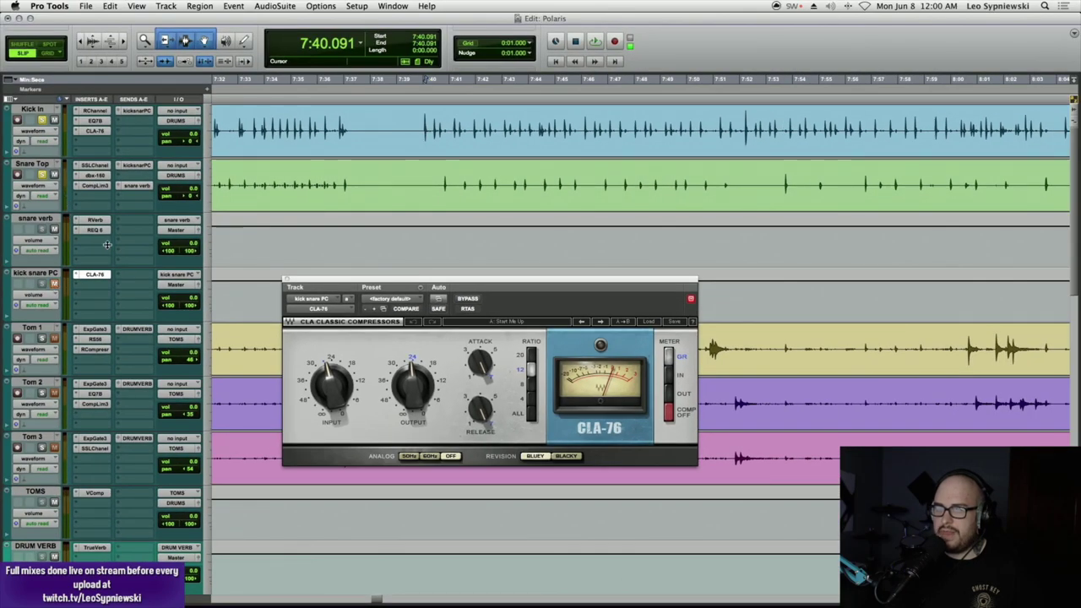
- Play kick and snare from 7:40.091, unmute kick snare PC to hear the parallel compression, and close the CLA-76
click(429, 123)
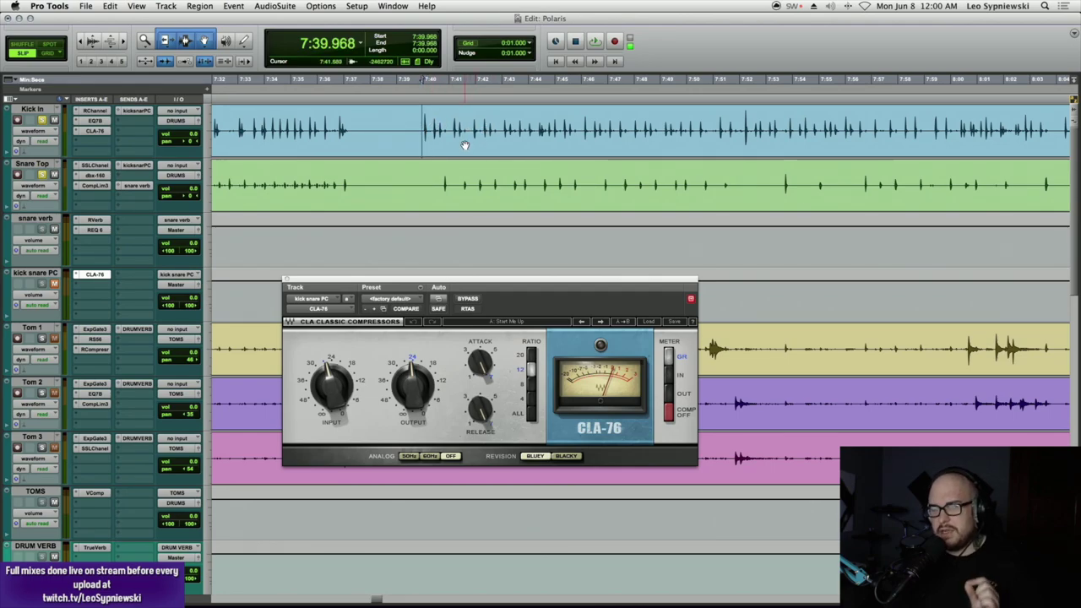
key(super+alt+z)
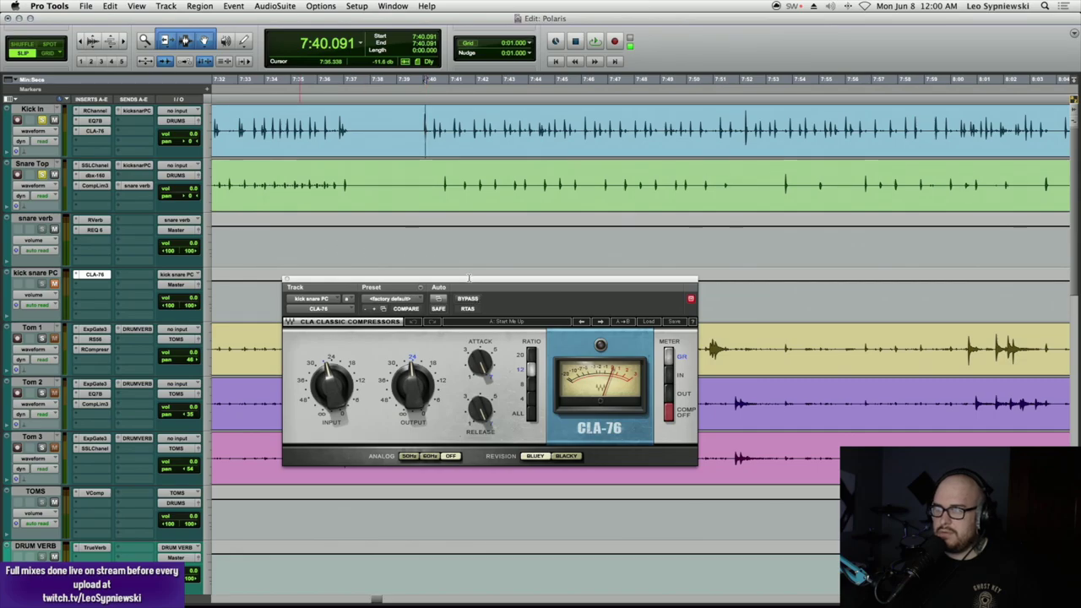
key(space)
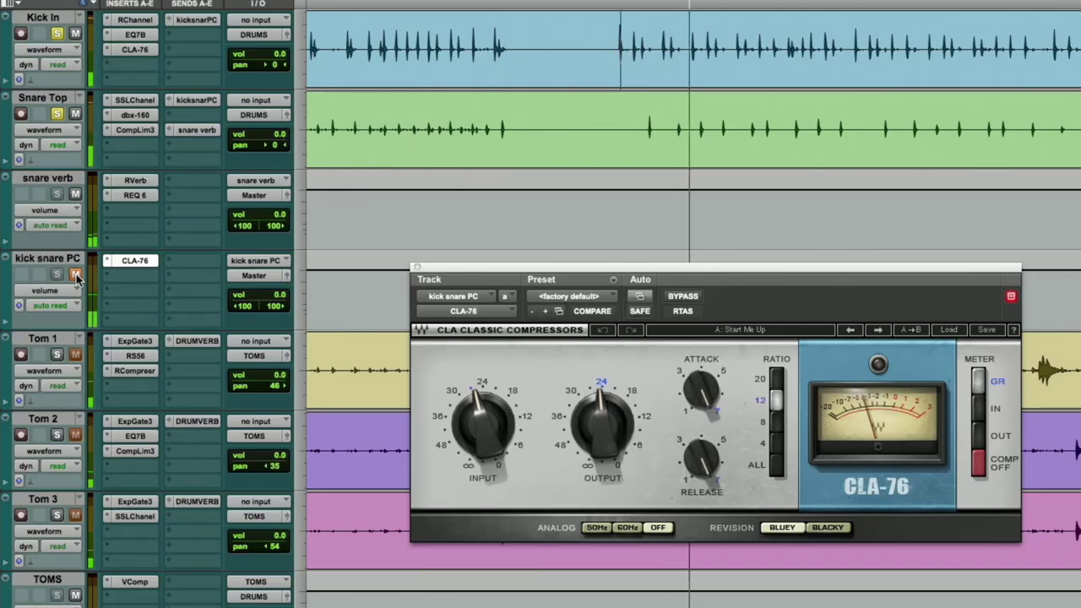
click(74, 276)
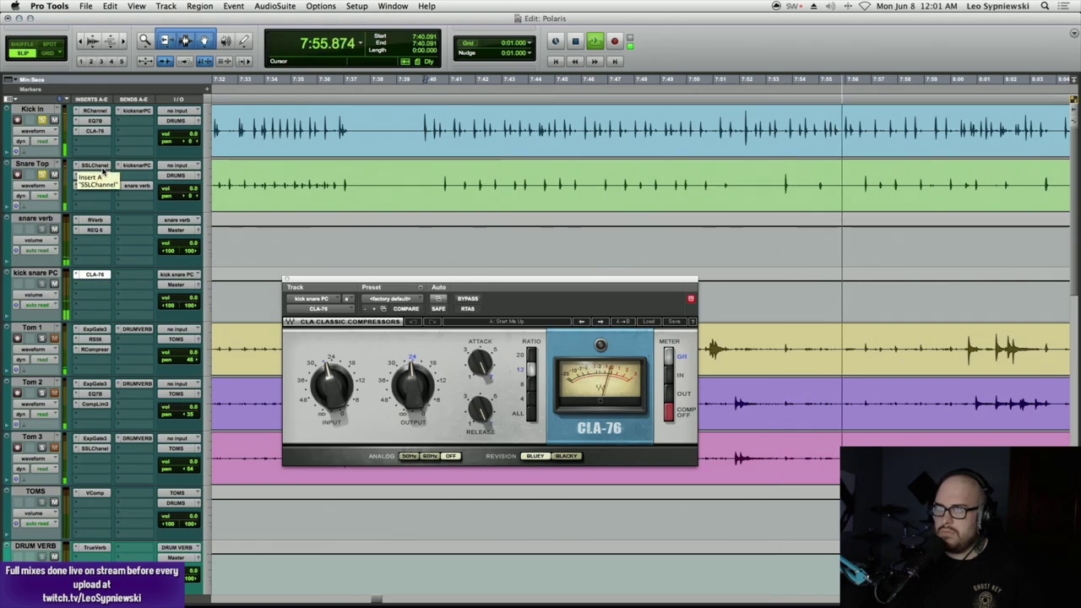
key(space)
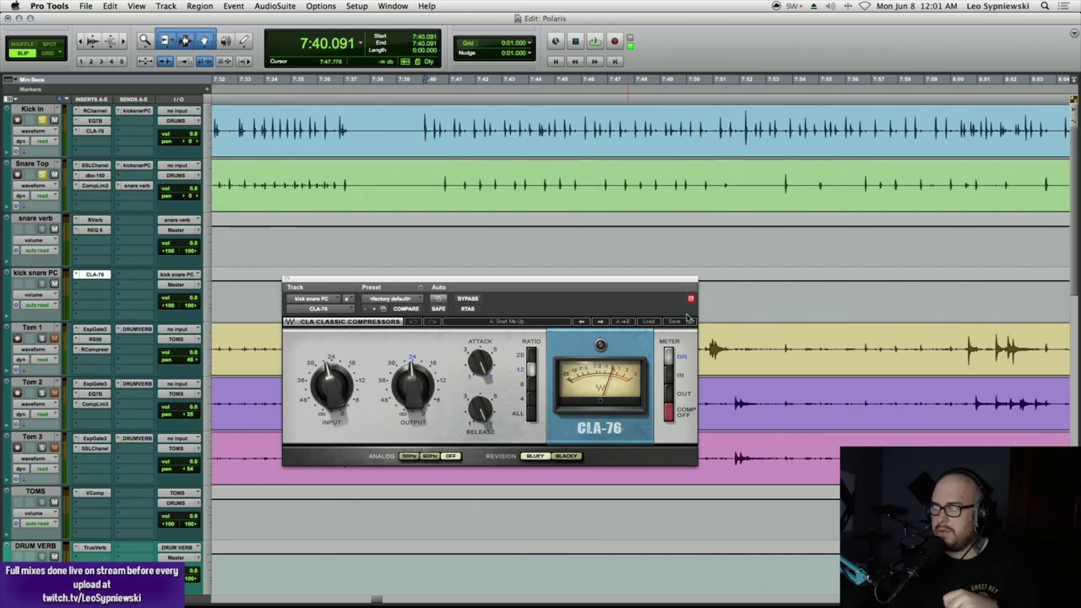
drag(675, 283, 682, 272)
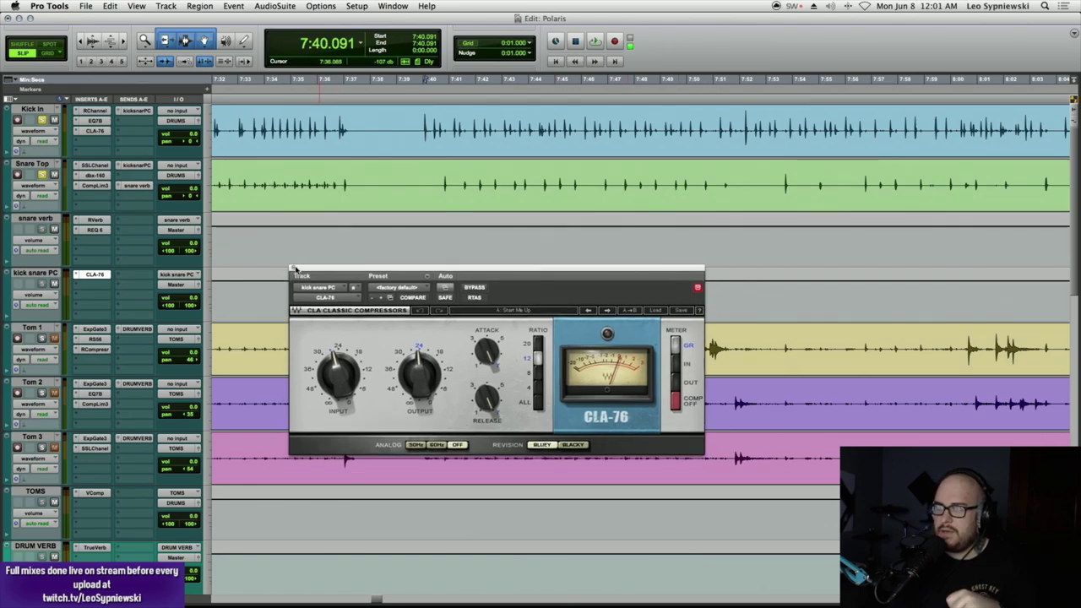
click(295, 268)
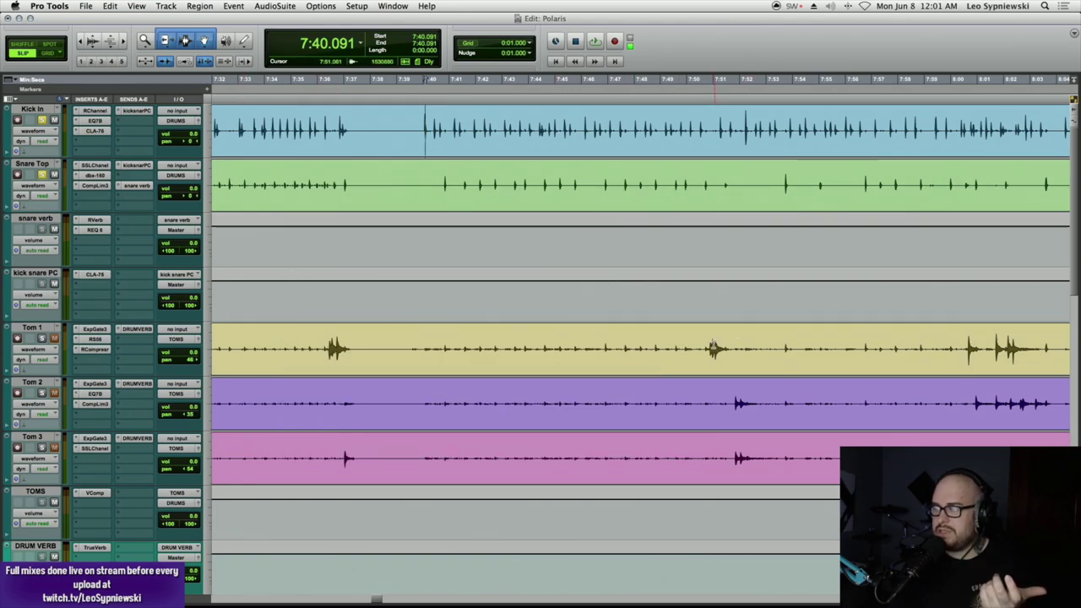
- Select the tom fill on the Tom 1 track from 8:00.589 to 8:04.117
drag(714, 347, 751, 461)
click(962, 336)
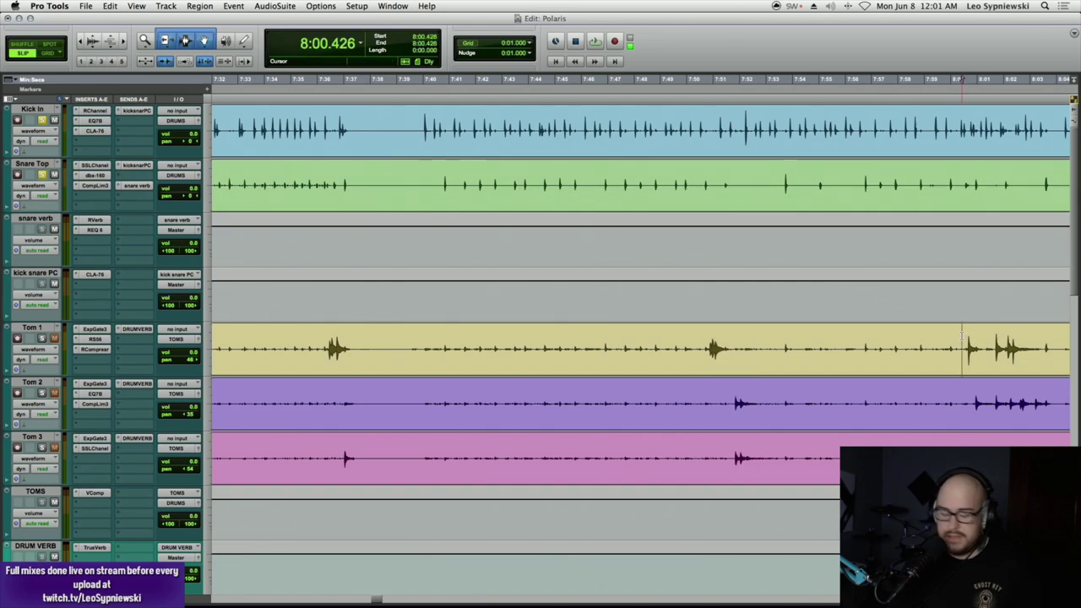
click(967, 337)
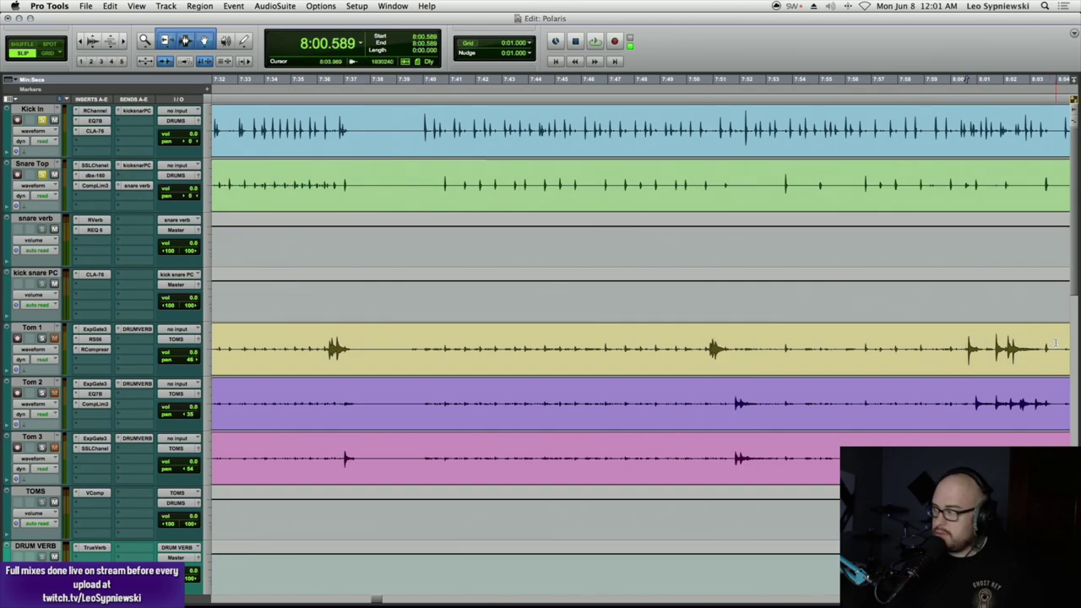
shift+click(1055, 342)
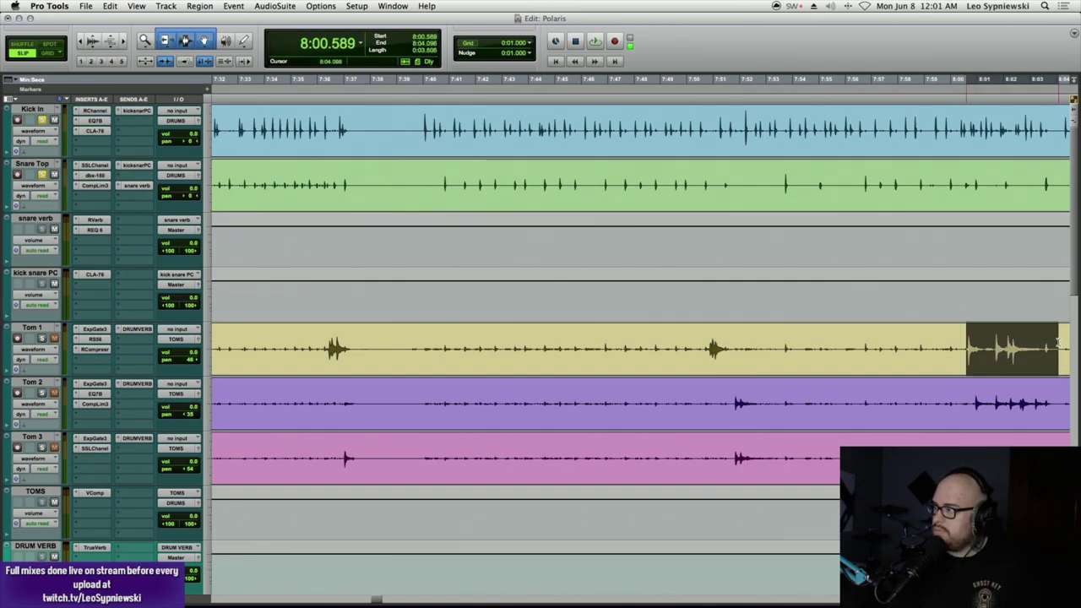
- Open the VComp on the TOMS bus and solo the three tom tracks in place of kick and snare
click(94, 493)
drag(566, 269, 593, 111)
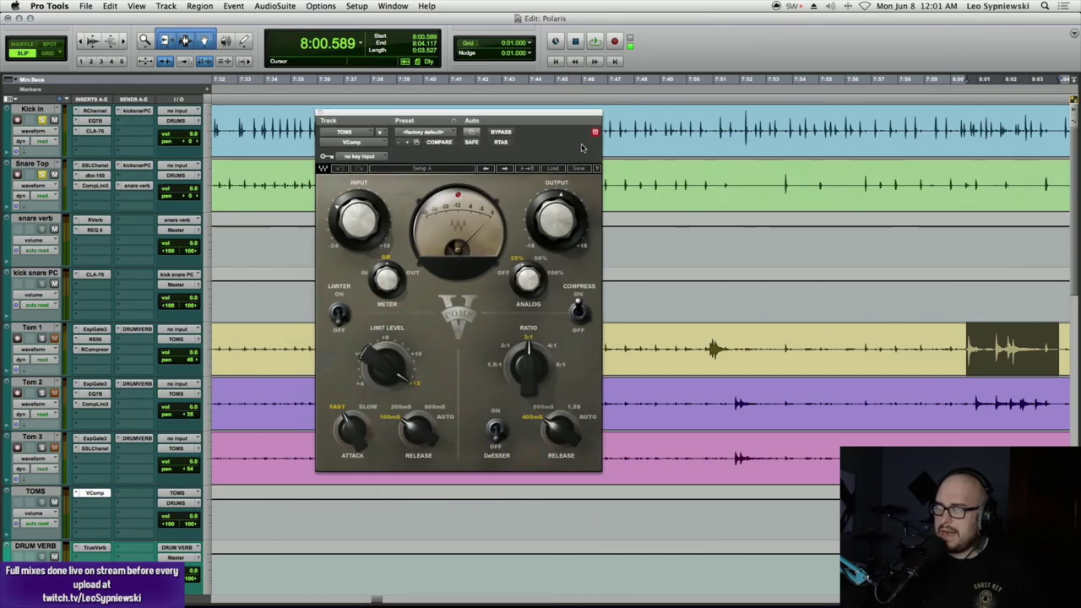
alt+click(41, 174)
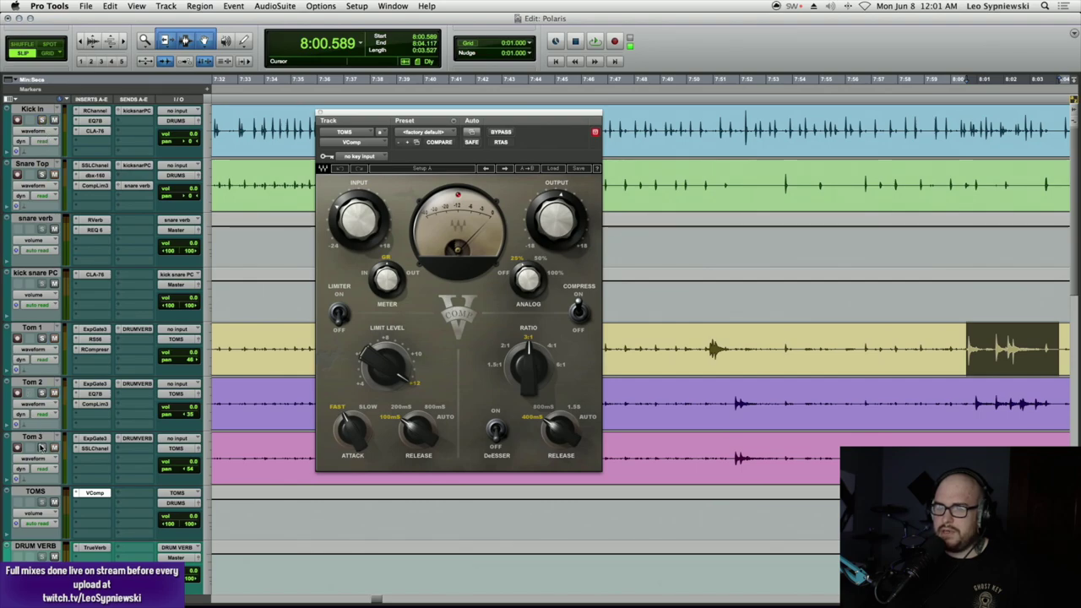
click(40, 447)
click(41, 338)
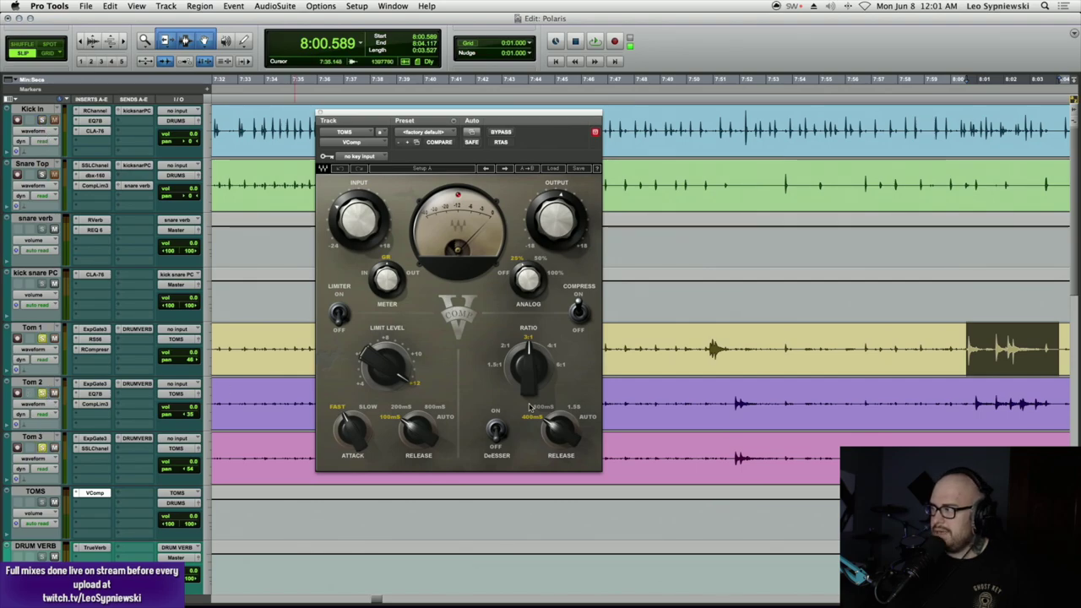
- Play the soloed toms from 8:00.589 and compare the TOMS bus with its VComp bypassed and active
click(500, 133)
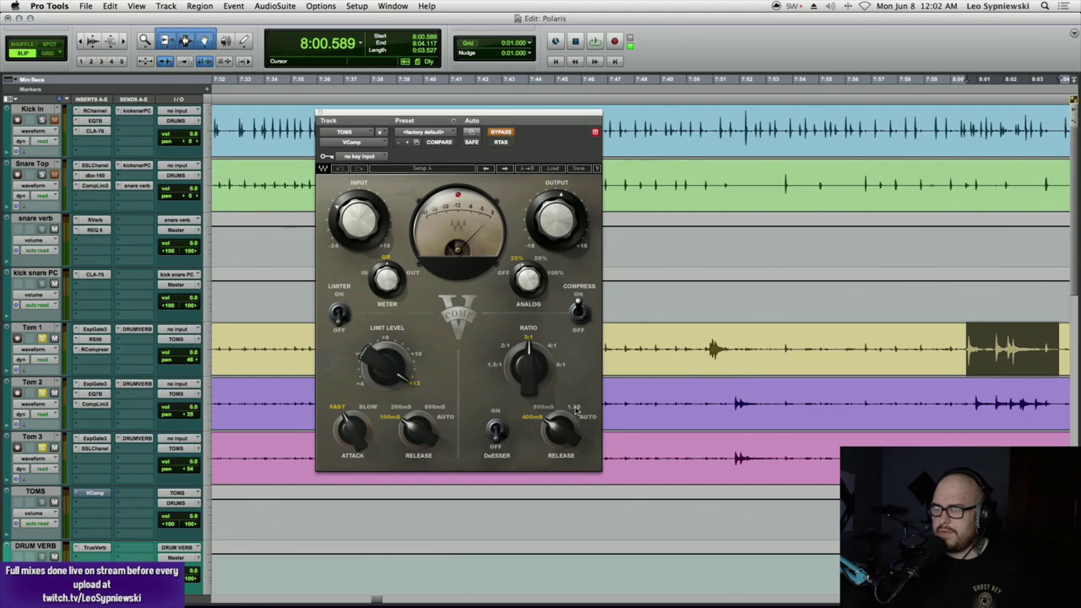
key(space)
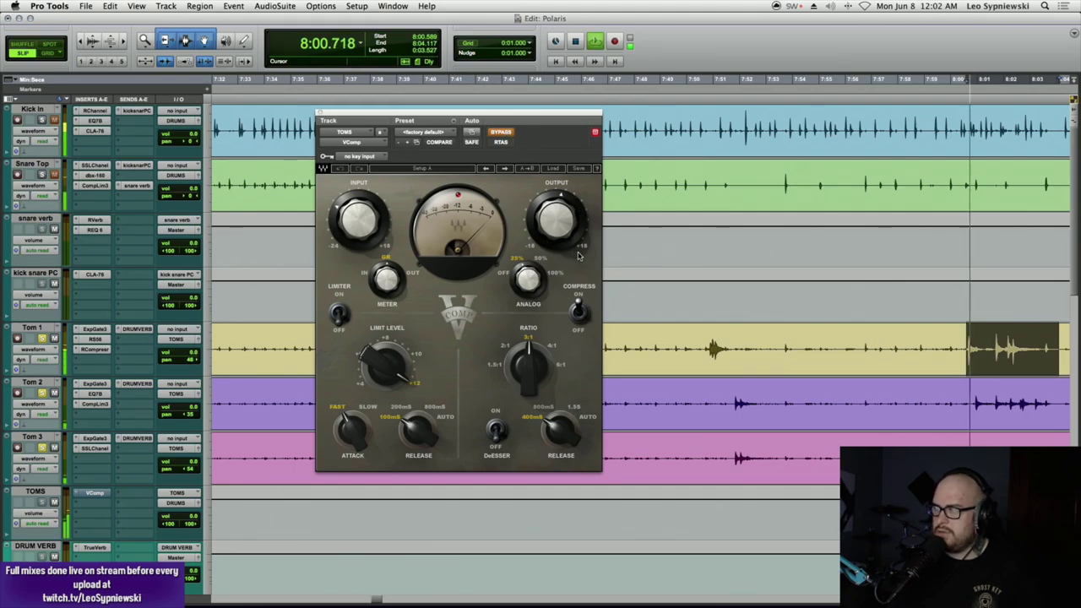
click(501, 133)
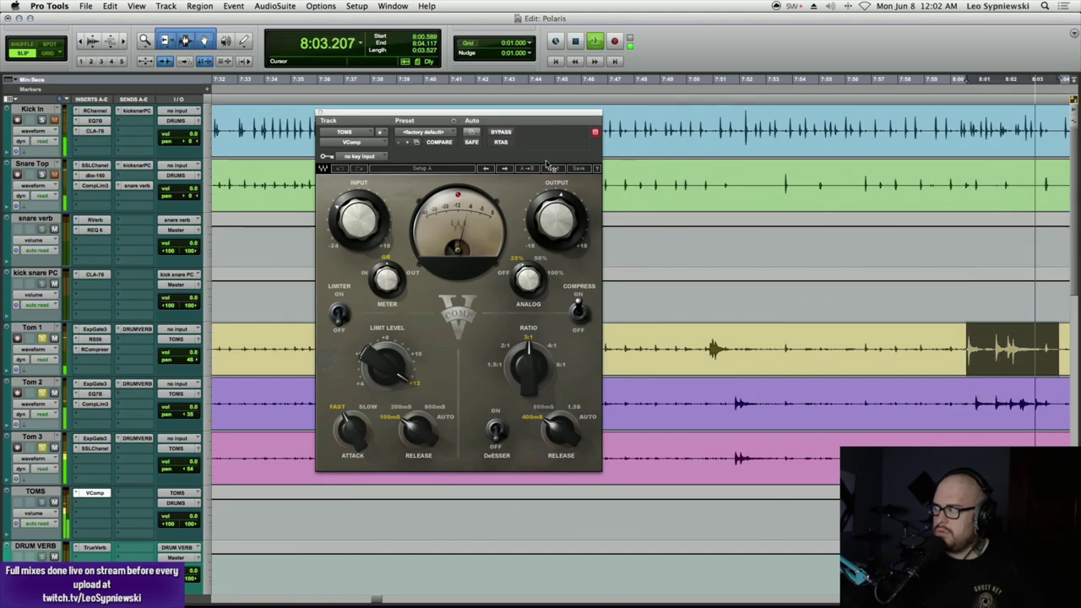
key(space)
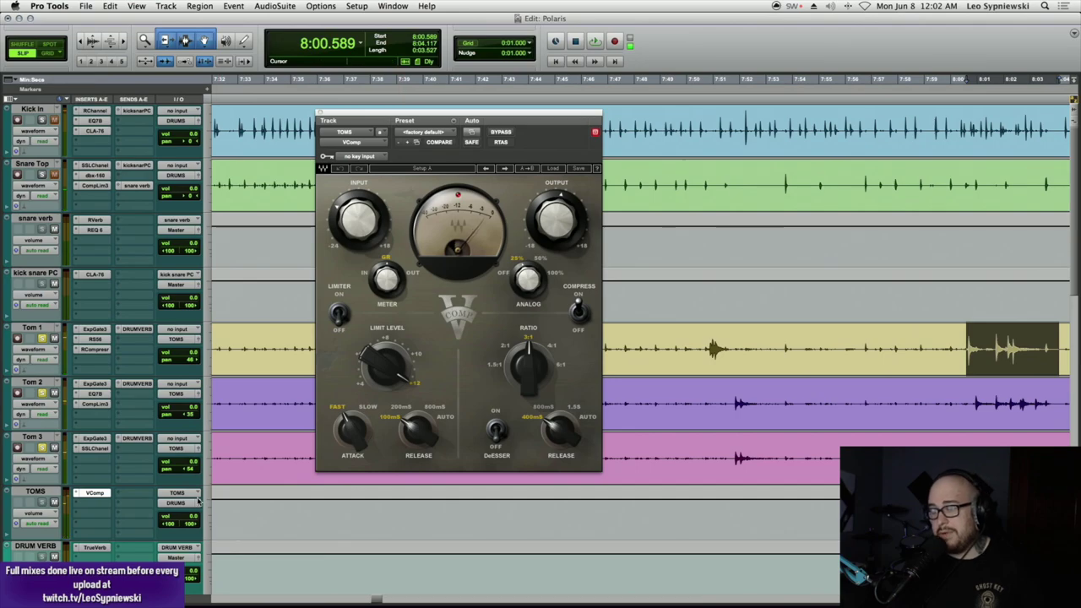
- Bypass the VComp on the TOMS bus and insert a stereo API-2500 in the slot after it
super+click(87, 495)
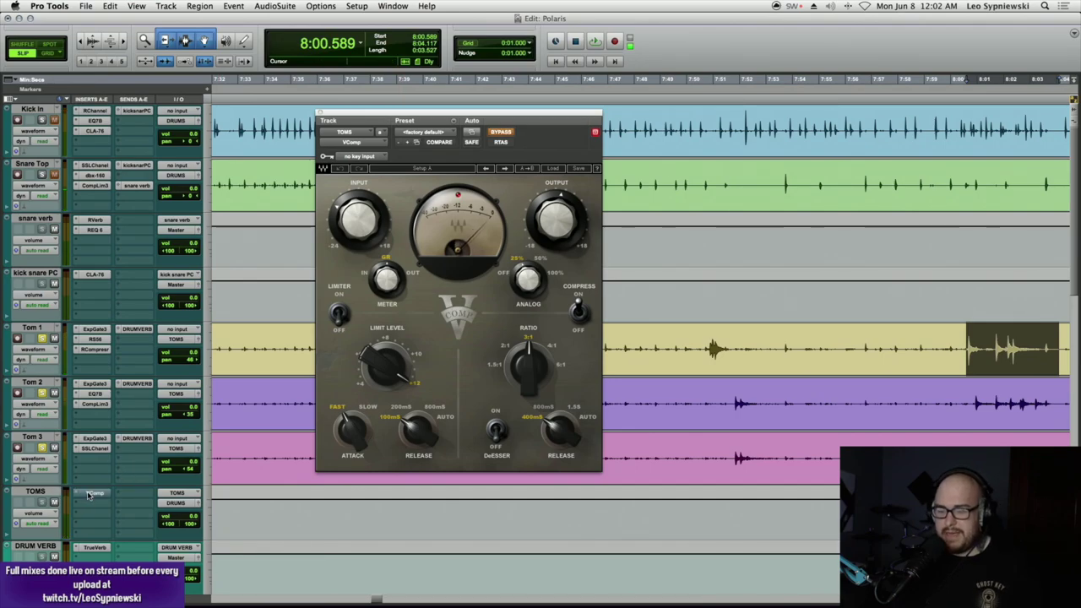
click(94, 500)
mouse_move(140, 549)
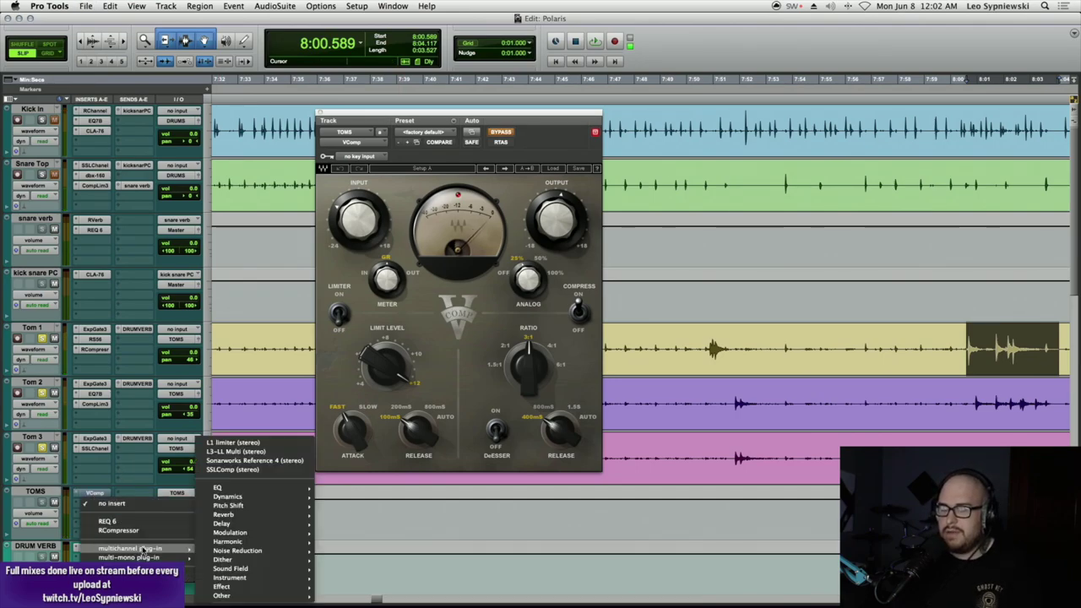
mouse_move(245, 497)
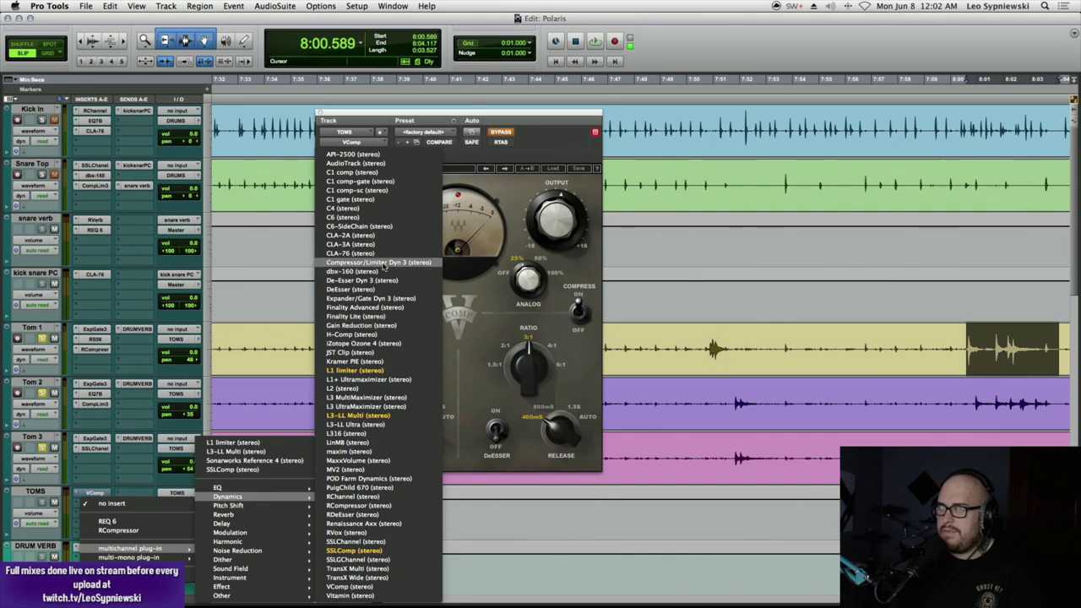
click(429, 157)
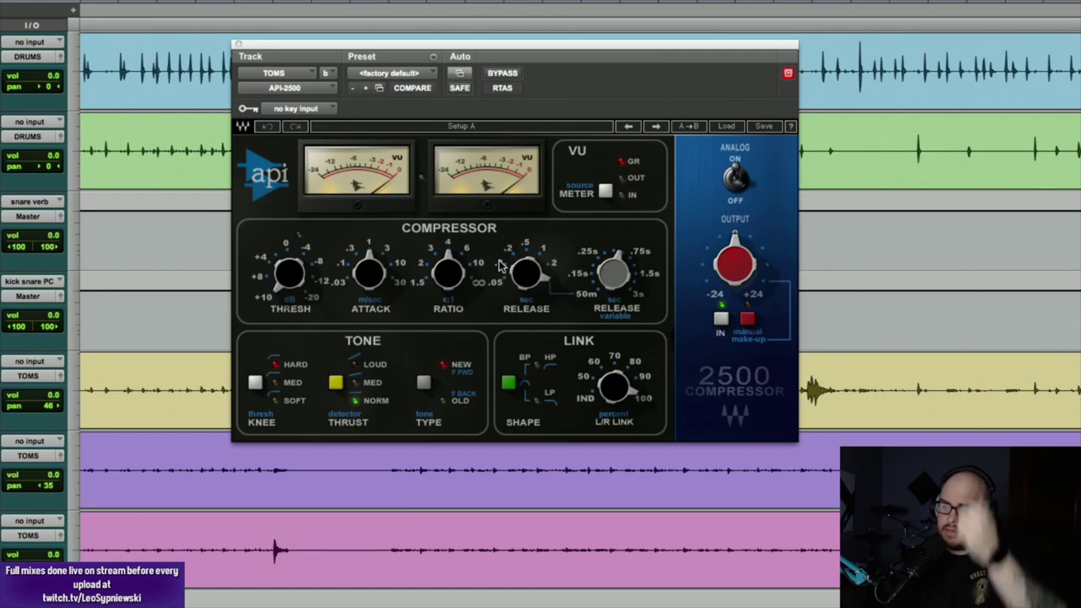
- Set the API-2500 to a .1 ms attack, a 2:1 ratio, a hard knee and a fast fixed release
drag(369, 272, 369, 292)
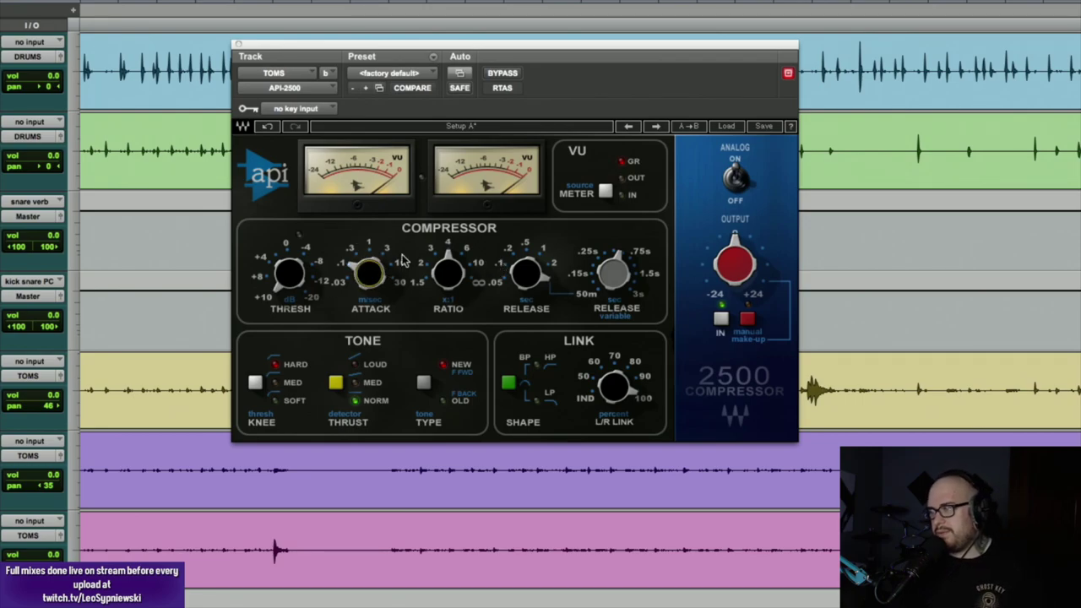
drag(464, 282, 464, 260)
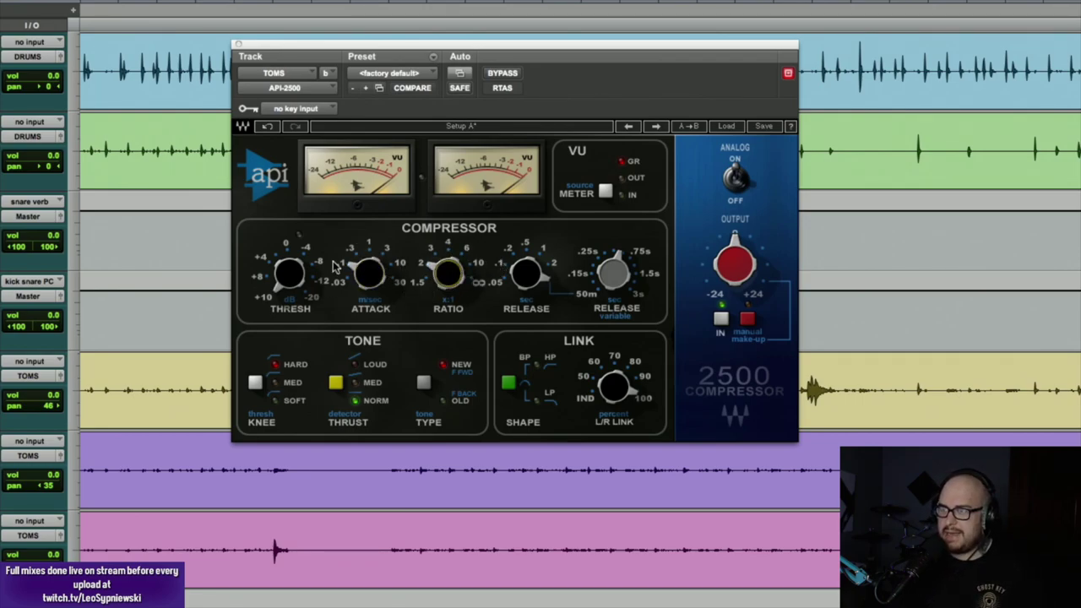
click(256, 384)
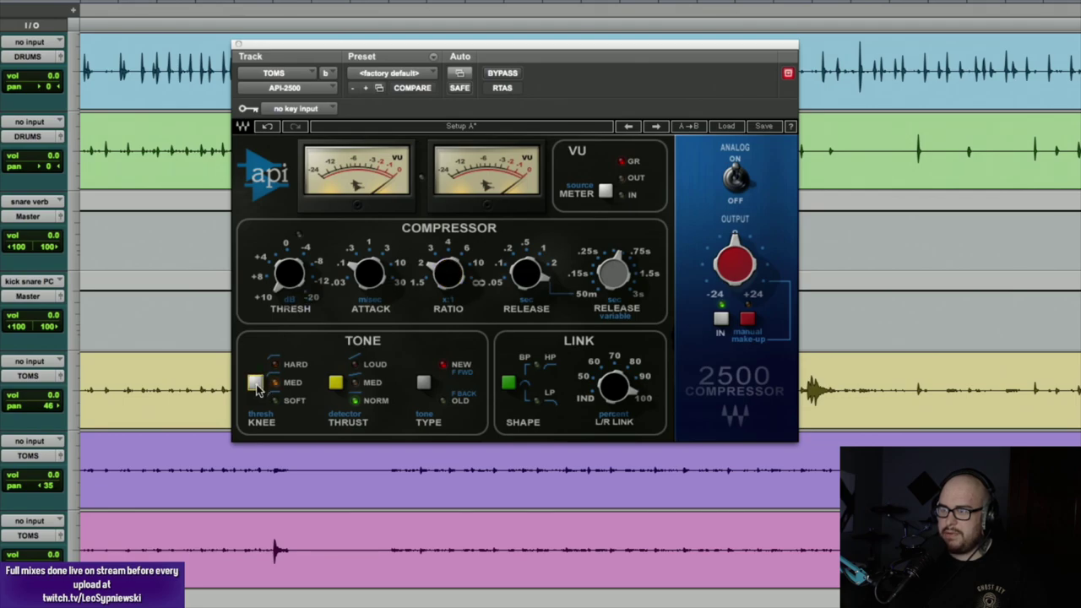
click(255, 384)
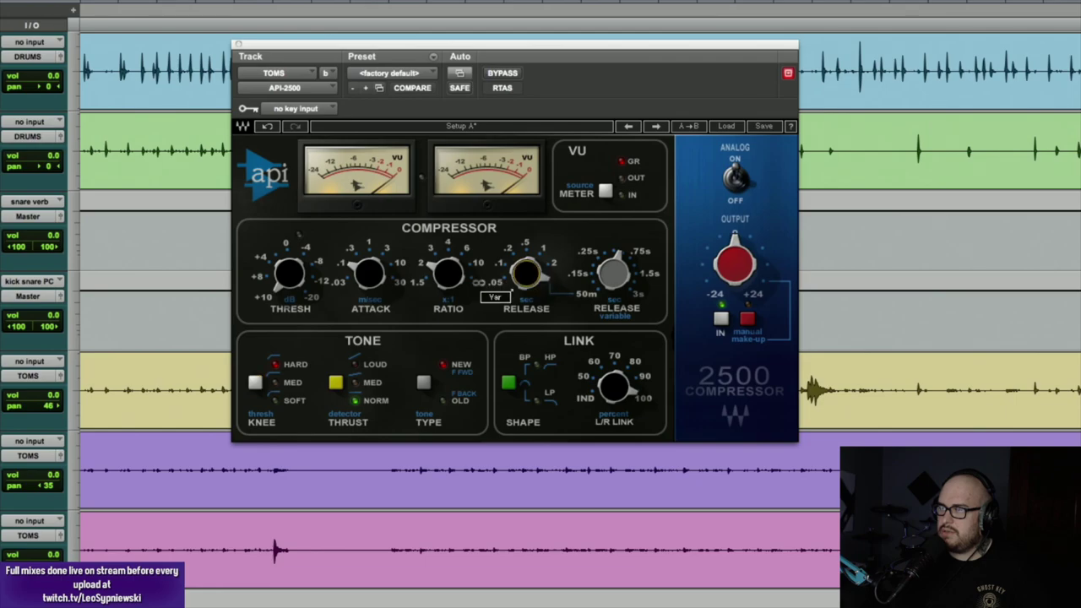
drag(528, 274, 532, 267)
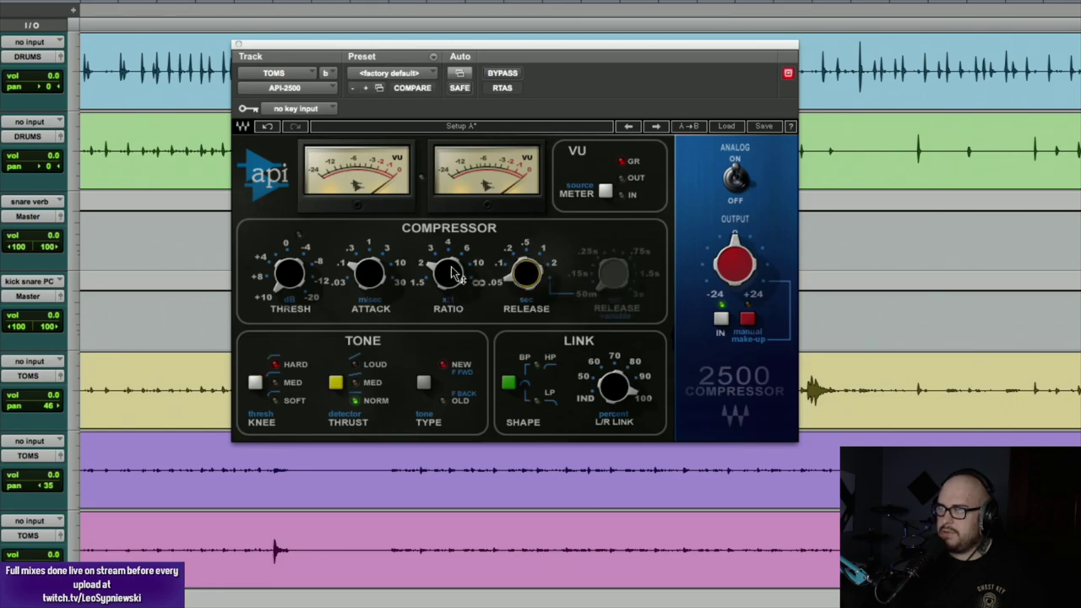
- Enable manual make-up on the API-2500, then lower its threshold and raise the output to about 2 dB during playback
click(748, 320)
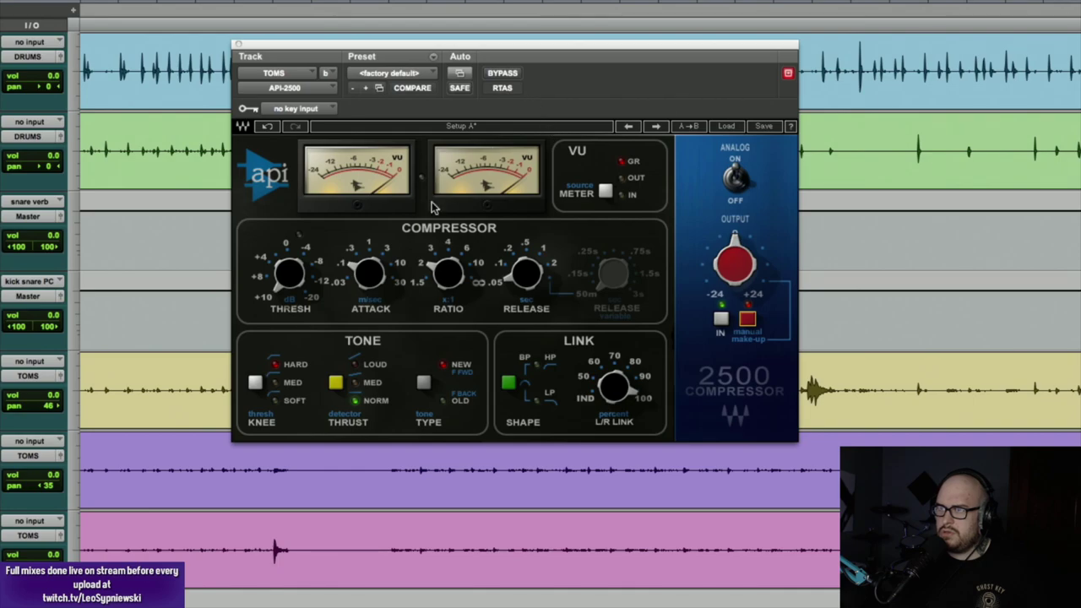
drag(291, 279, 292, 269)
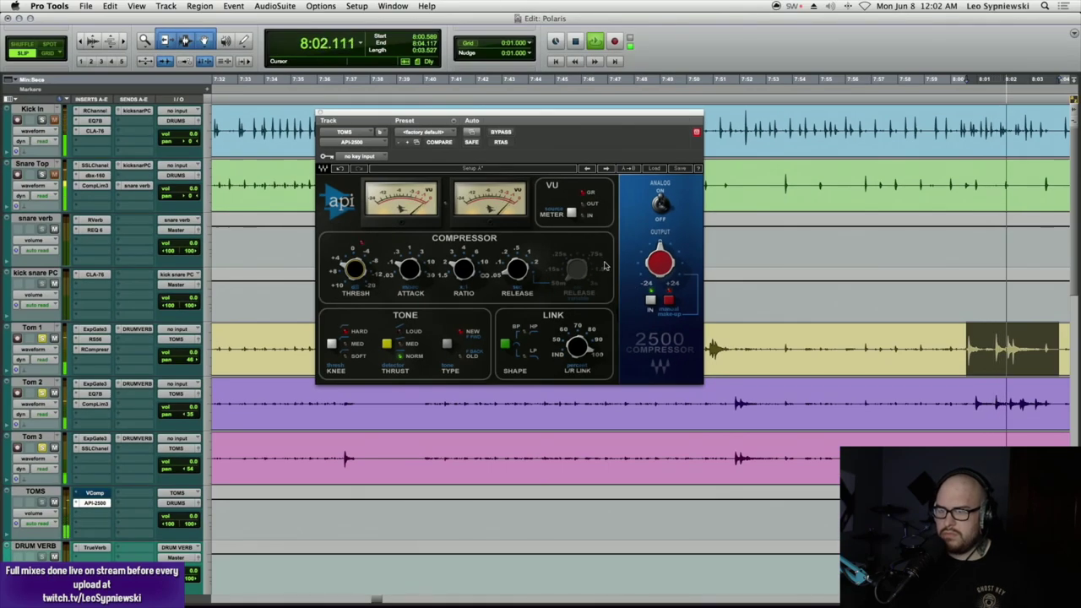
drag(734, 266, 733, 266)
drag(660, 263, 660, 262)
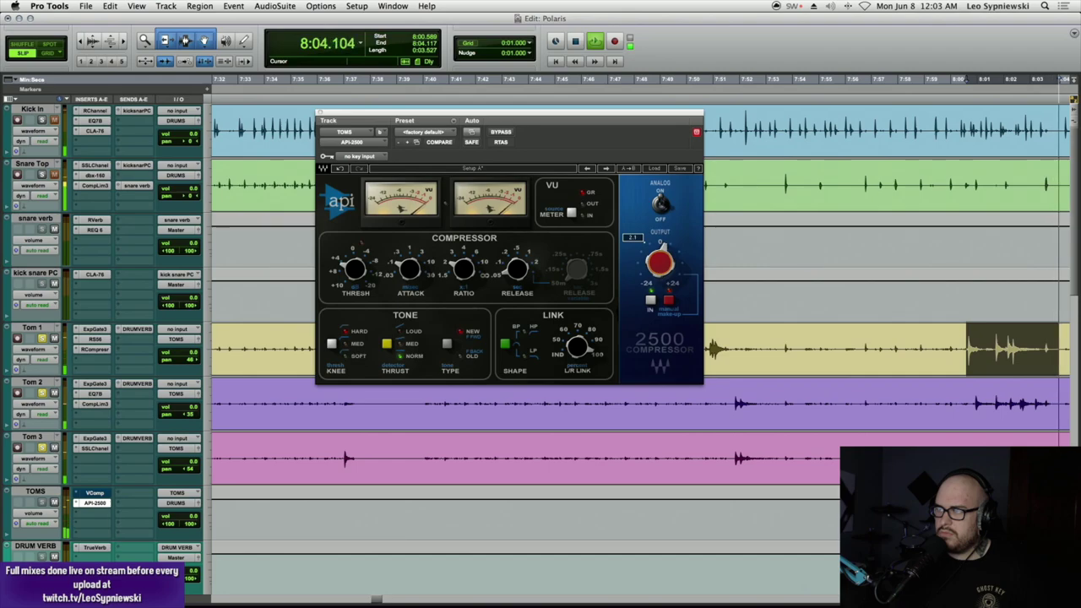
- Compare the looped tom fill with the API-2500 bypassed and active
click(501, 133)
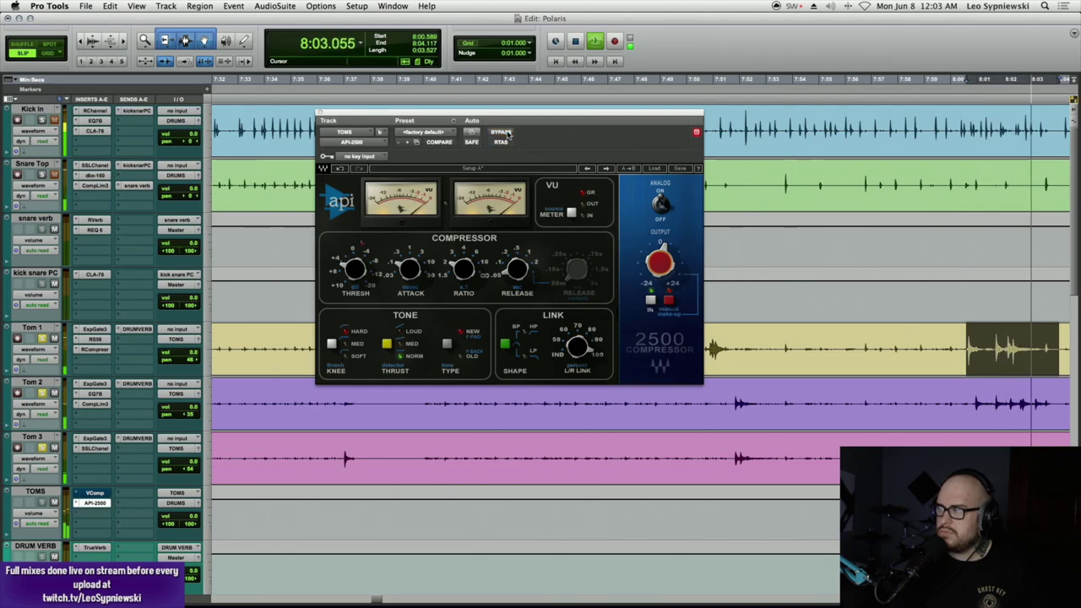
click(501, 132)
click(508, 132)
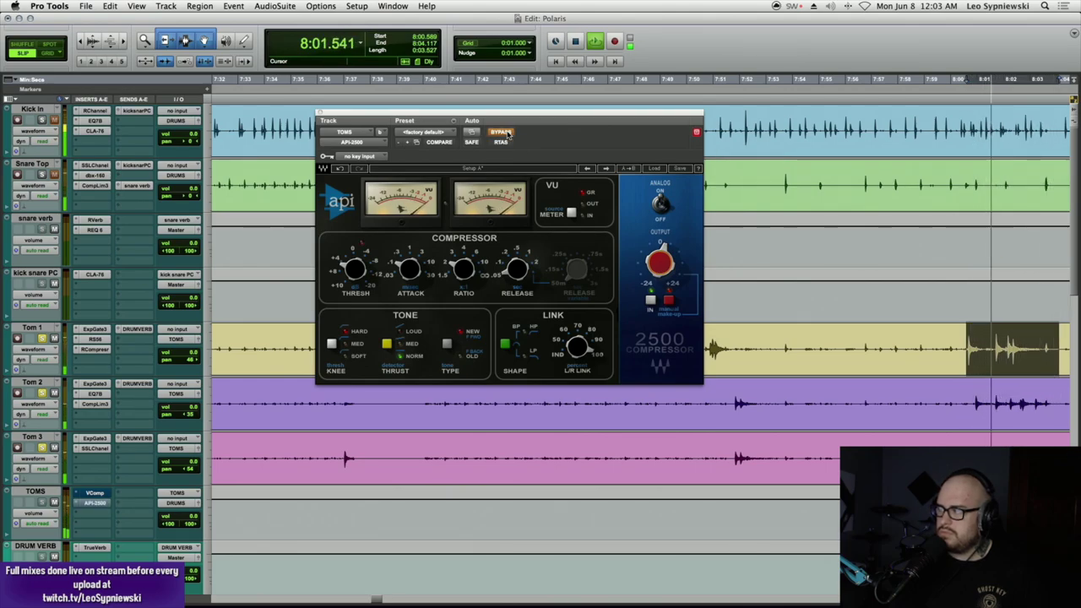
click(508, 132)
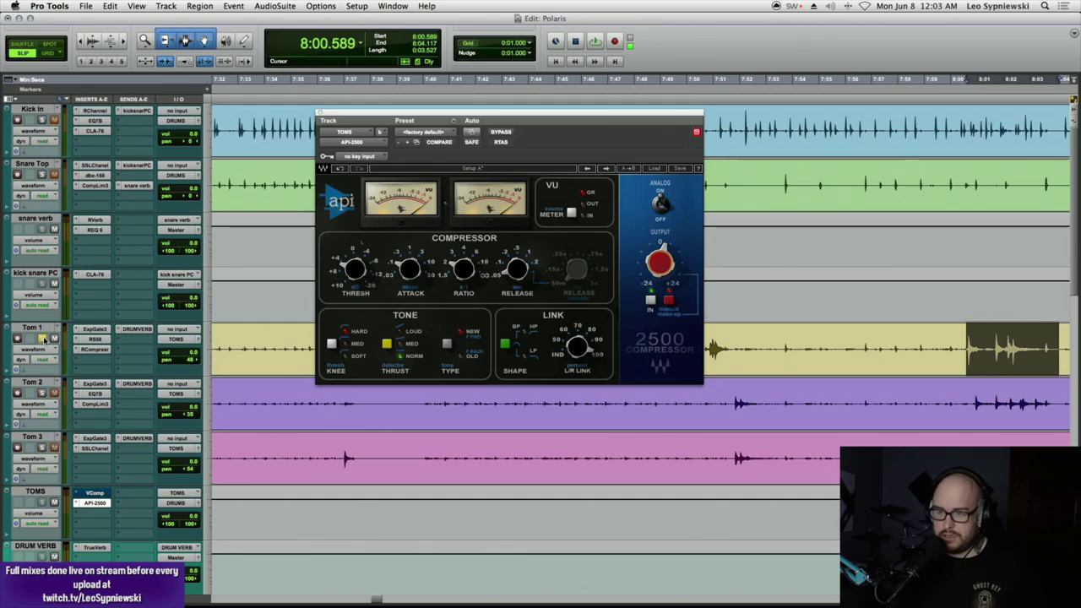
- Close the API-2500 with the tom tracks unsoloed and play the whole drum kit from 7:49.098
click(322, 112)
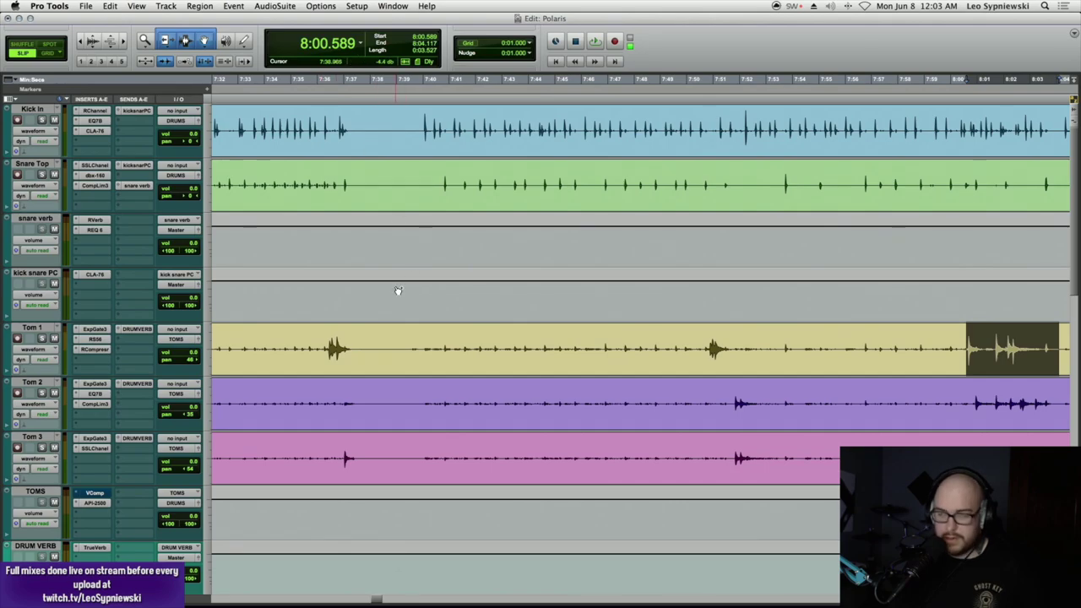
click(425, 129)
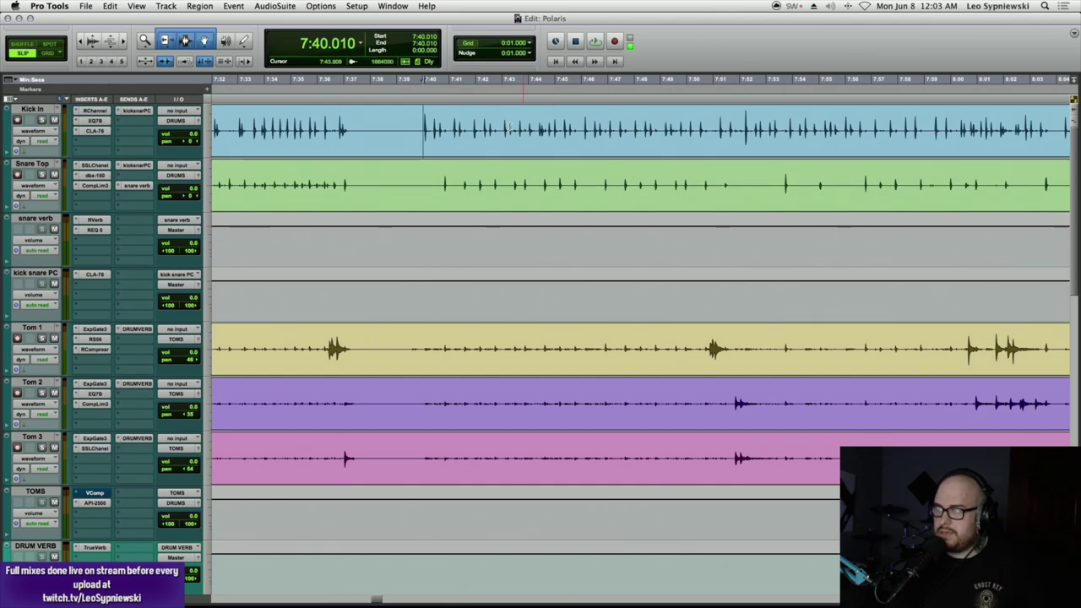
click(667, 128)
key(space)
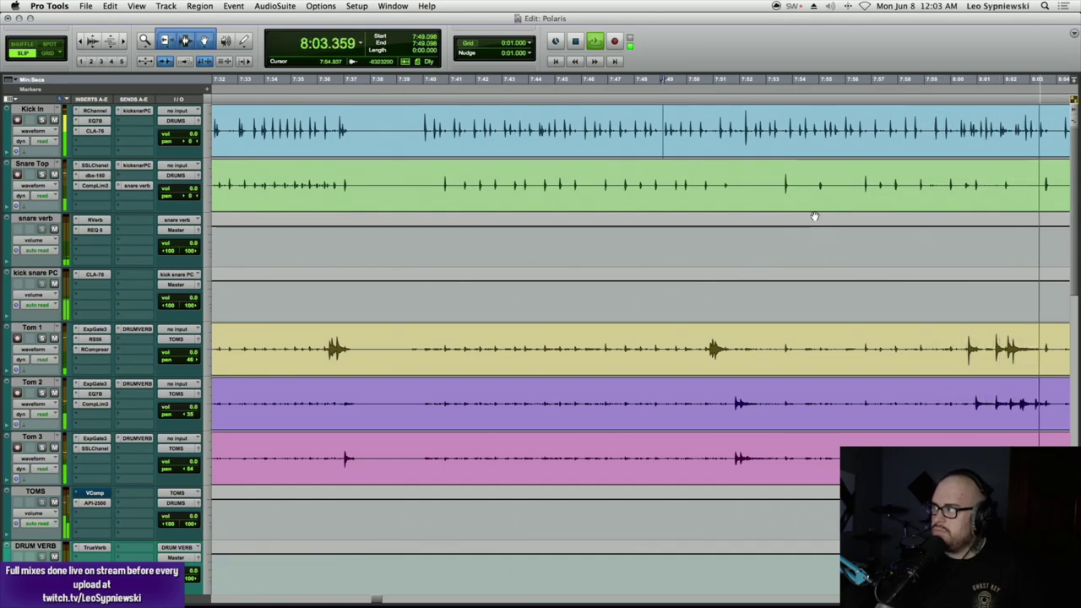
key(space)
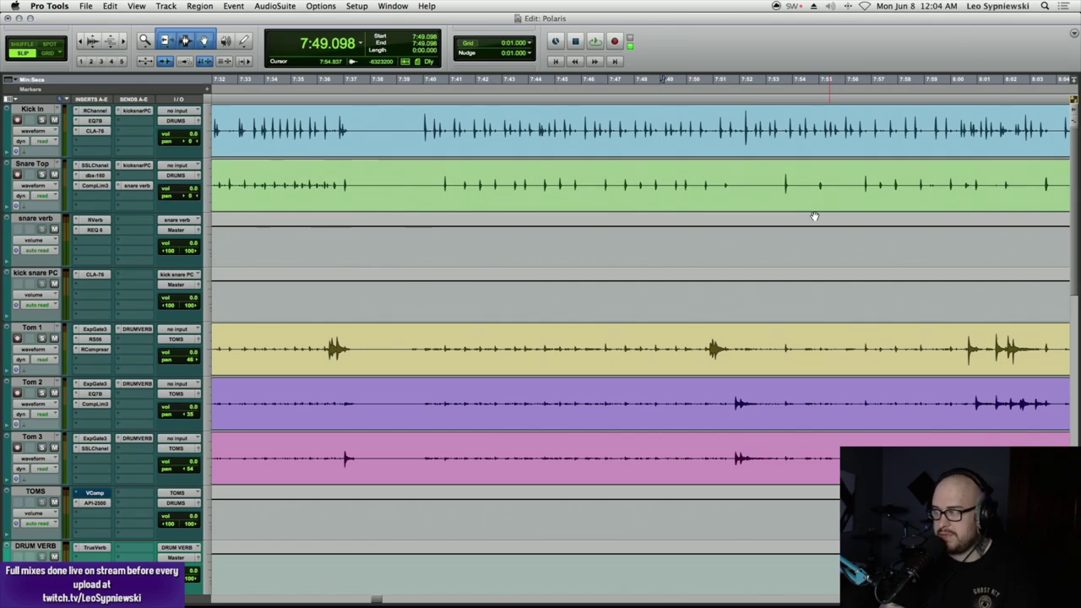
- Select the section from 7:55.541 to 8:01.578 on the screamy boi vocal track
scroll(686, 258, down, 10)
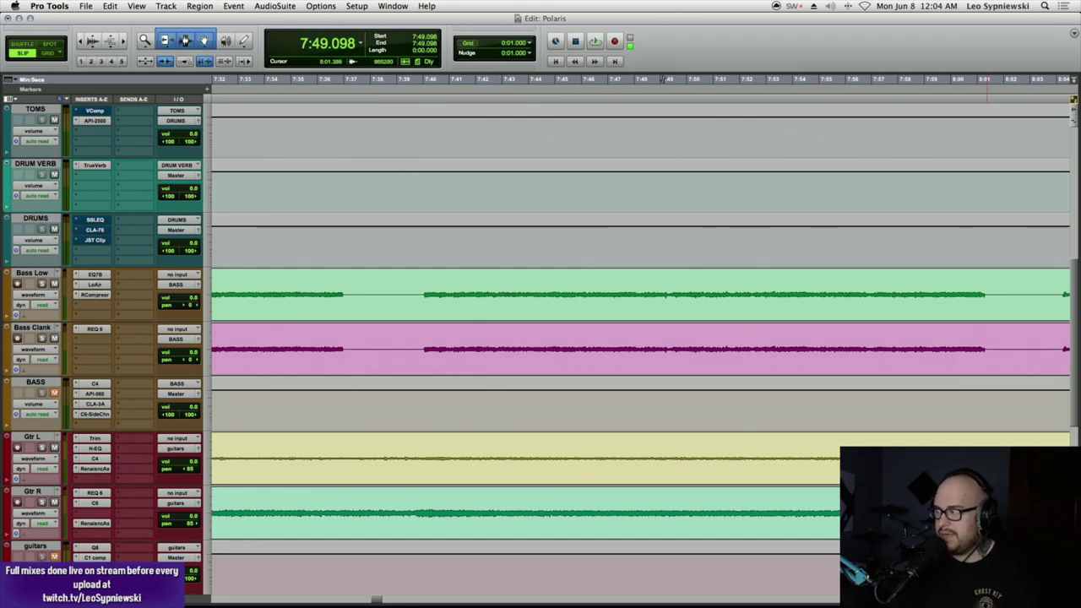
scroll(643, 338, up, 6)
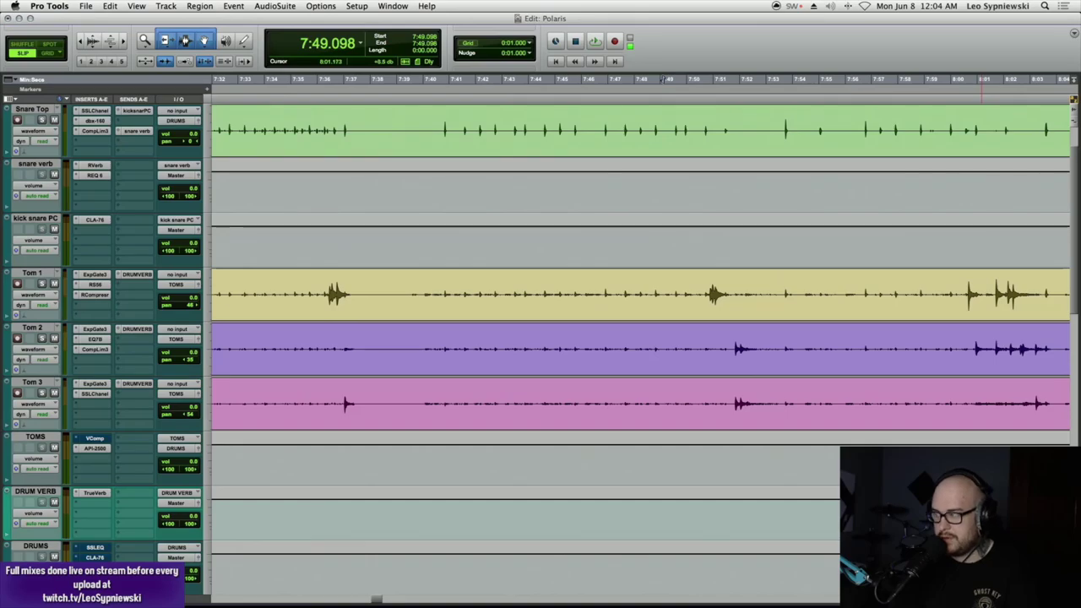
scroll(642, 338, down, 5)
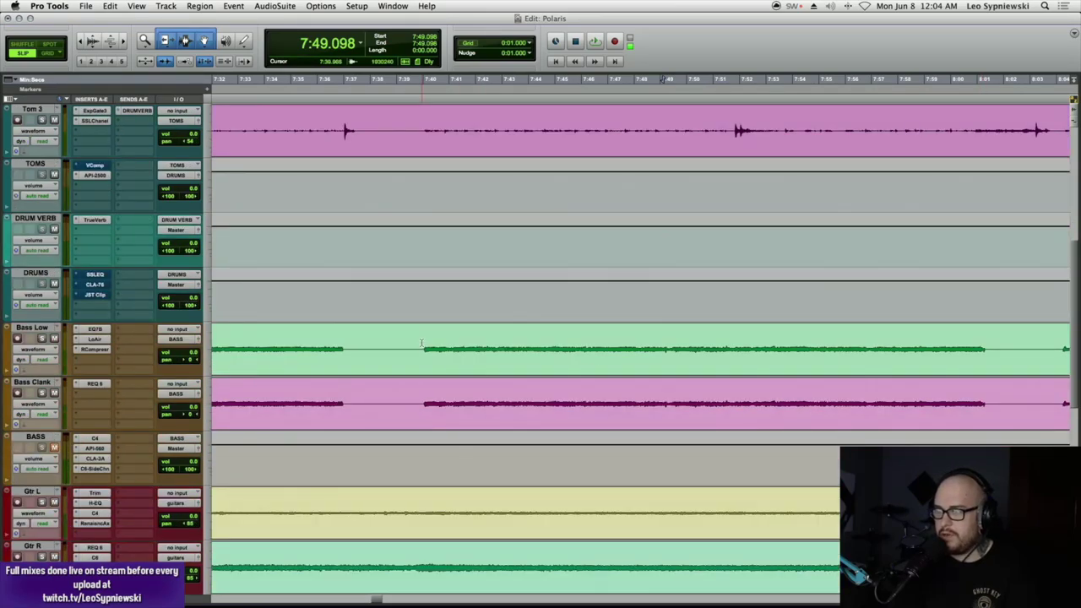
scroll(948, 386, down, 4)
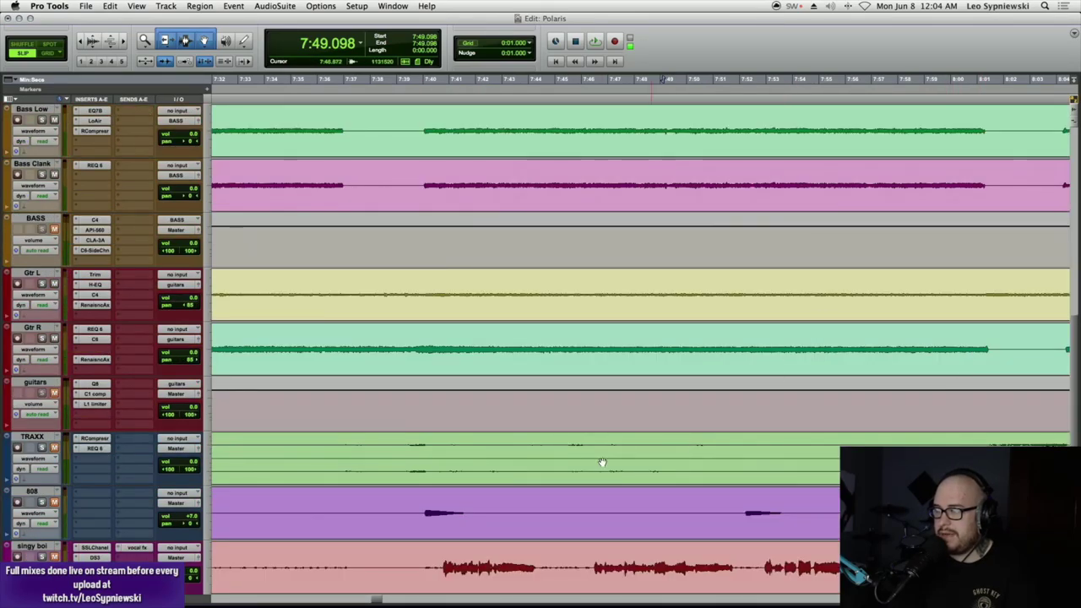
scroll(602, 463, down, 4)
scroll(895, 413, up, 2)
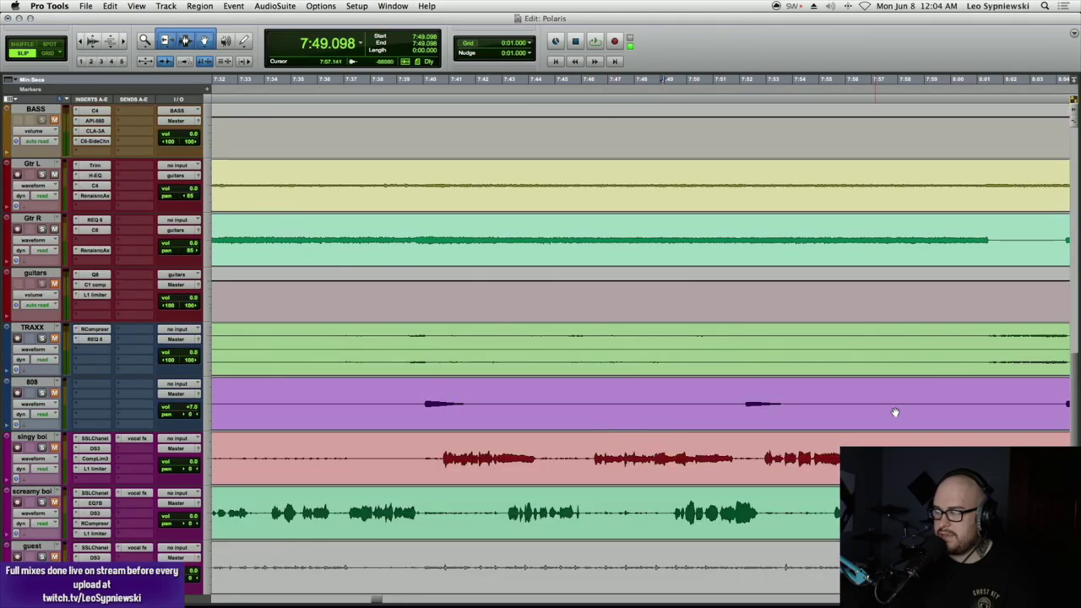
drag(1014, 516, 832, 519)
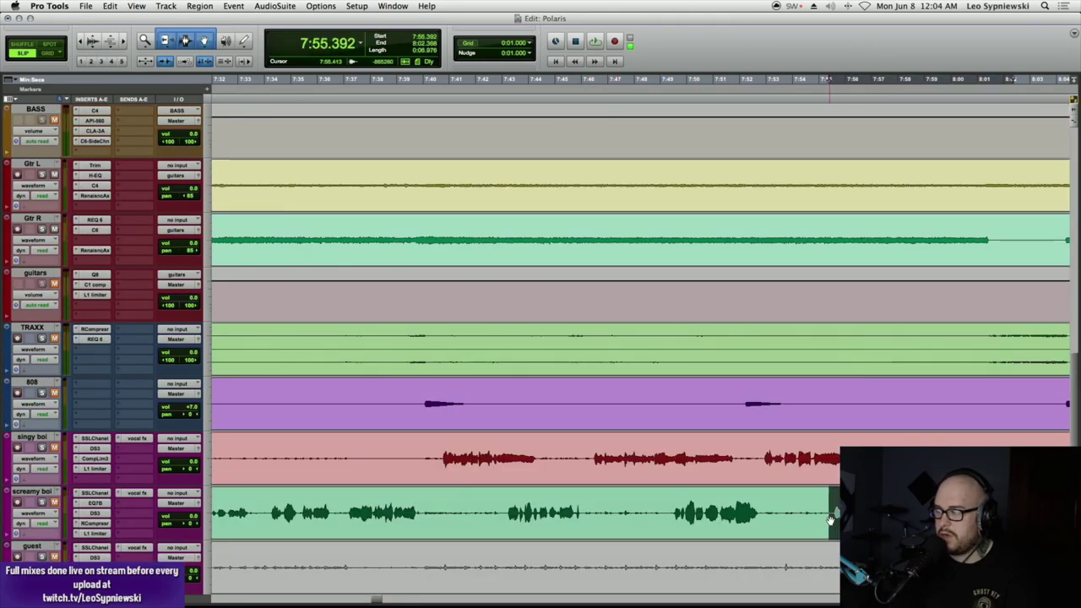
drag(999, 513, 840, 513)
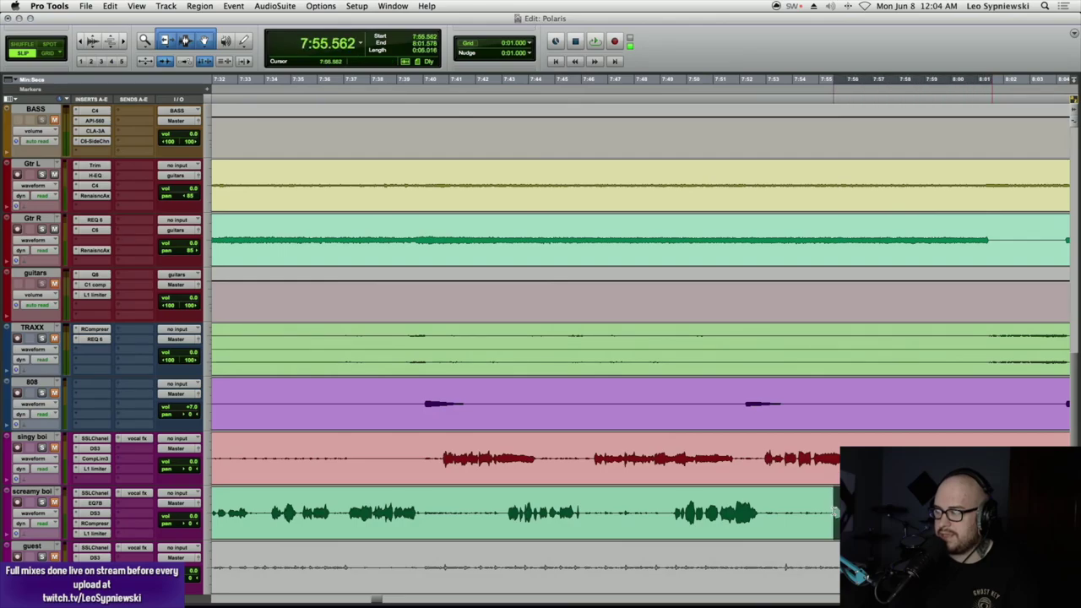
scroll(841, 512, up, 2)
scroll(640, 338, up, 6)
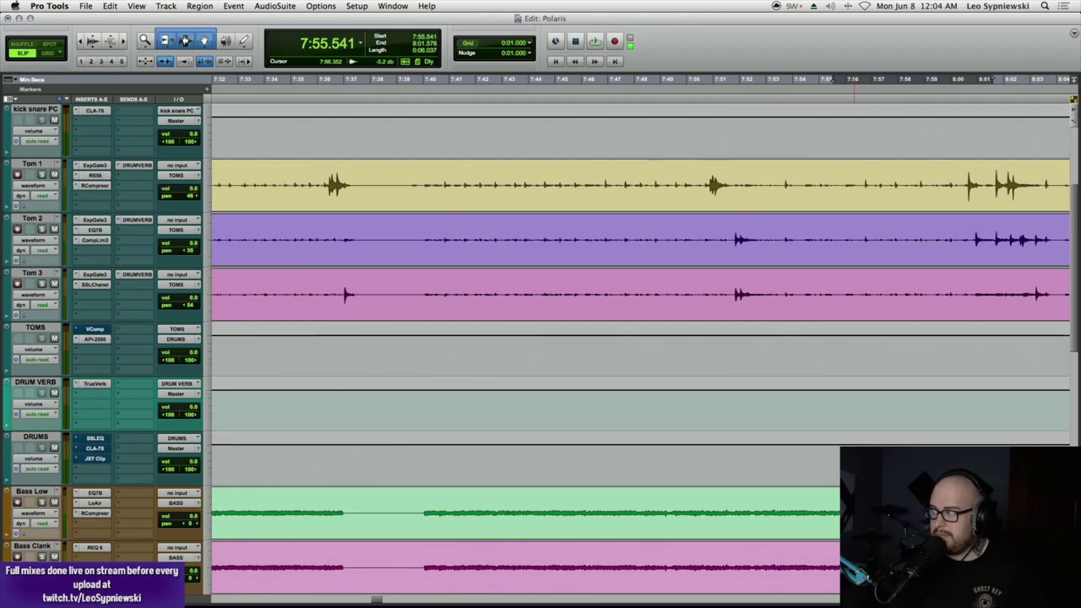
scroll(799, 455, down, 5)
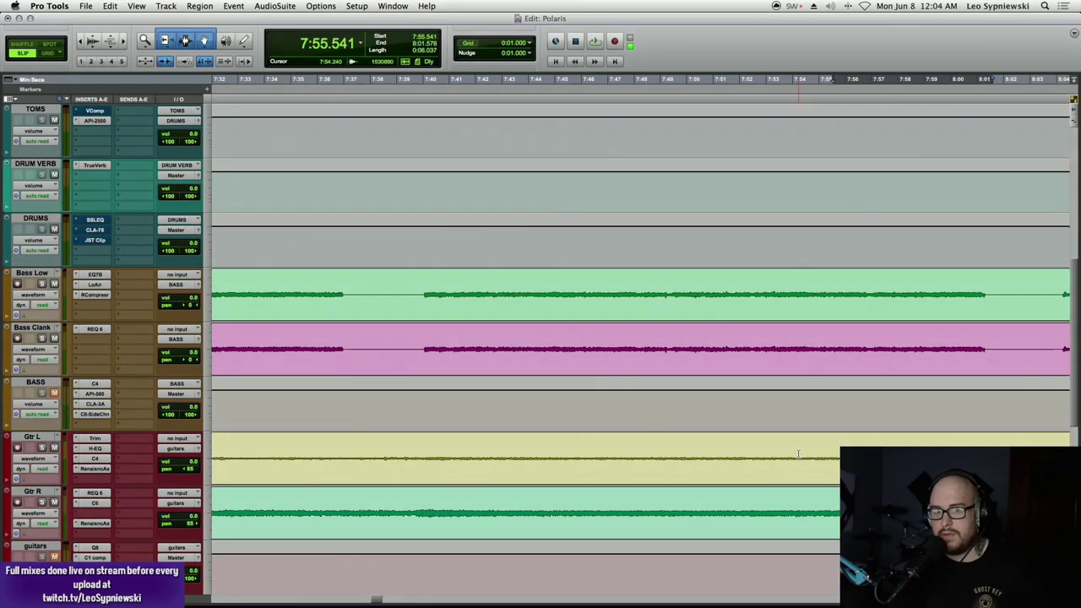